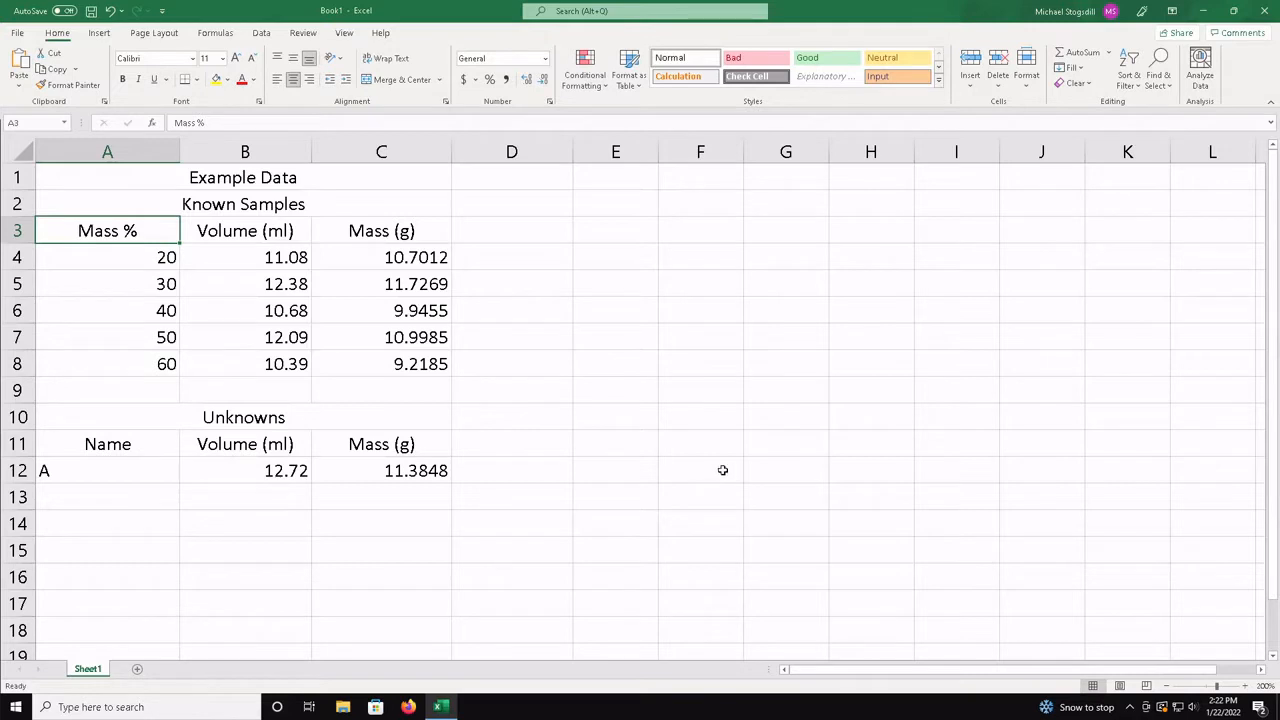
# Step: Review the example data table, comparing the volume and mass columns of the known samples
pyautogui.click(312, 186)
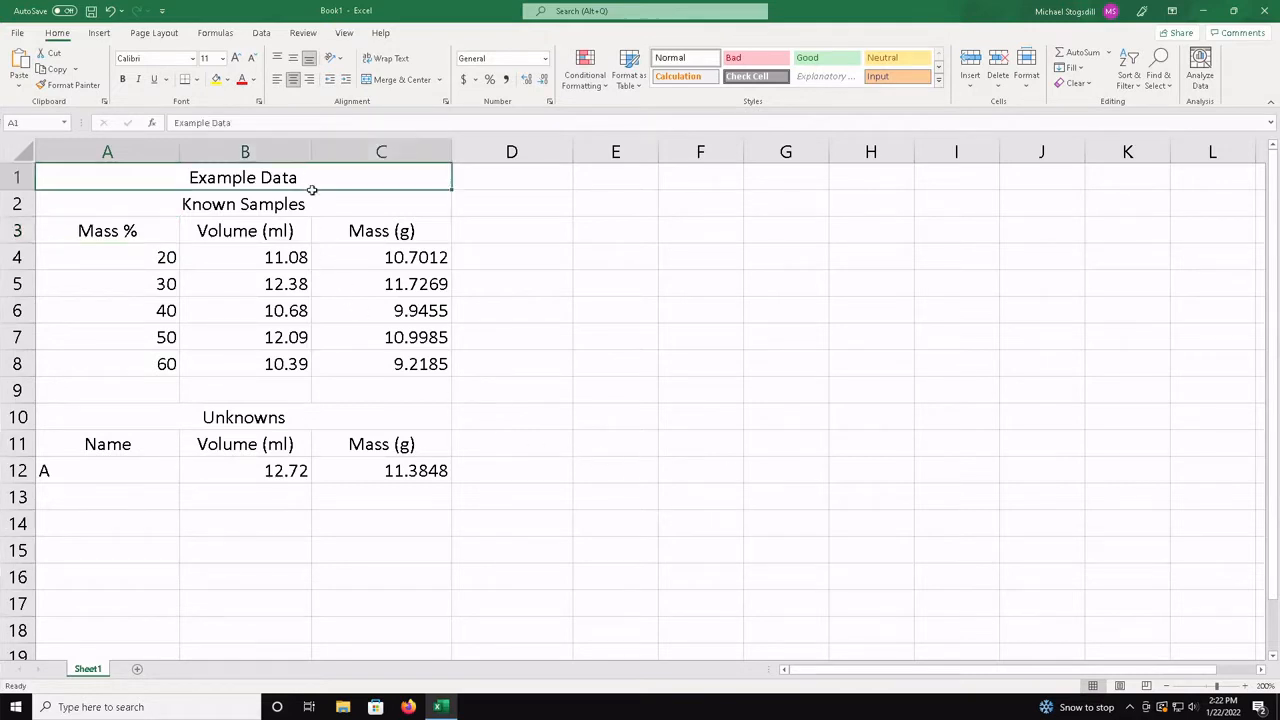
pyautogui.moveTo(312, 189); pyautogui.dragTo(331, 474)
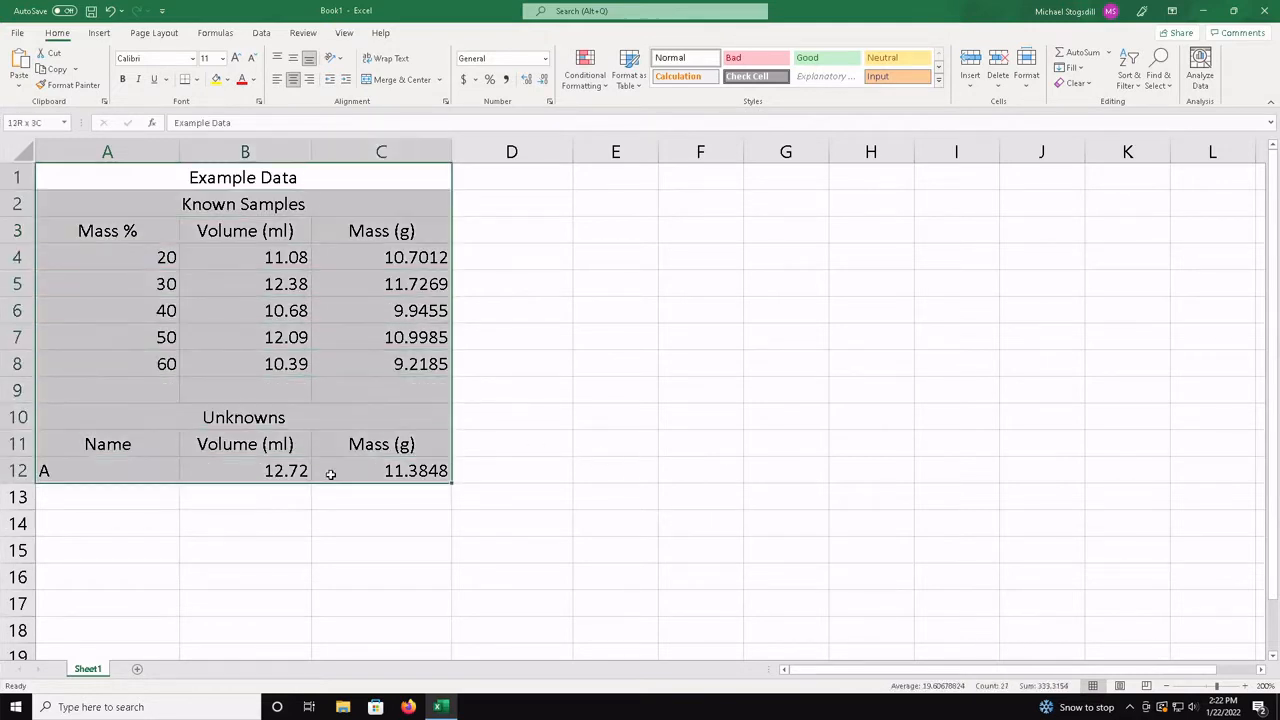
pyautogui.click(348, 543)
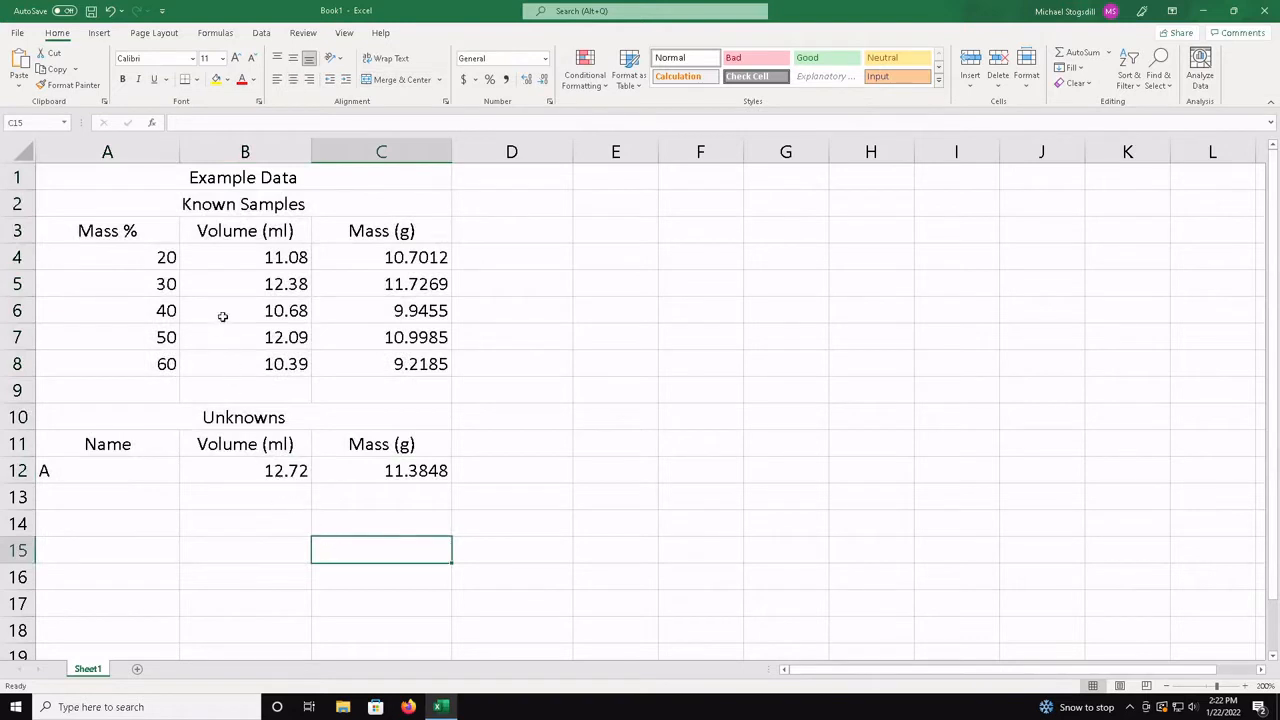
pyautogui.click(275, 229)
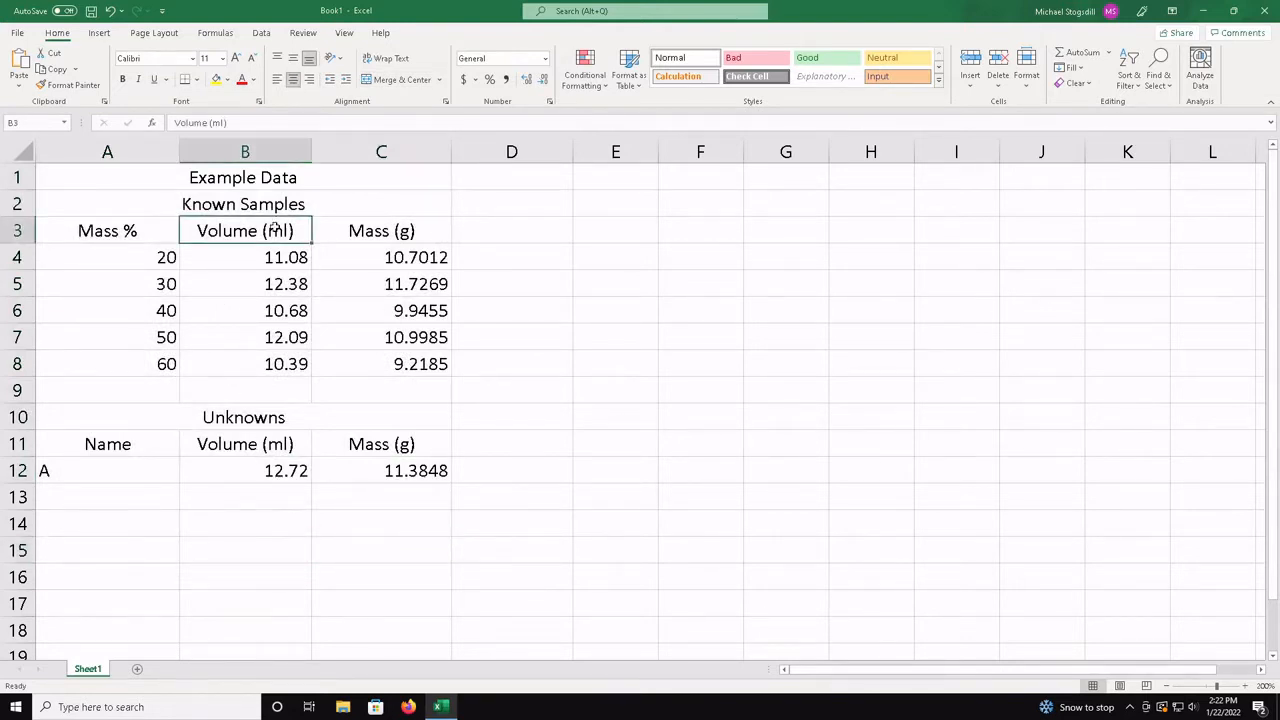
pyautogui.click(375, 229)
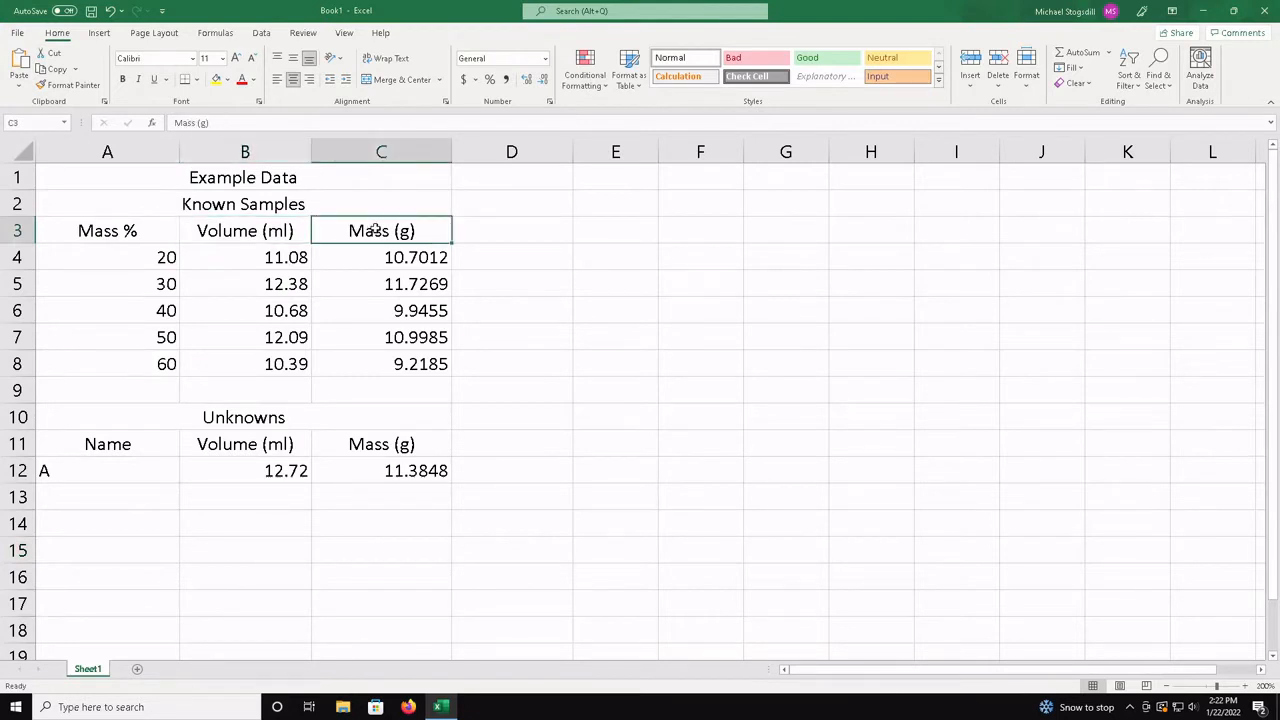
pyautogui.click(276, 234)
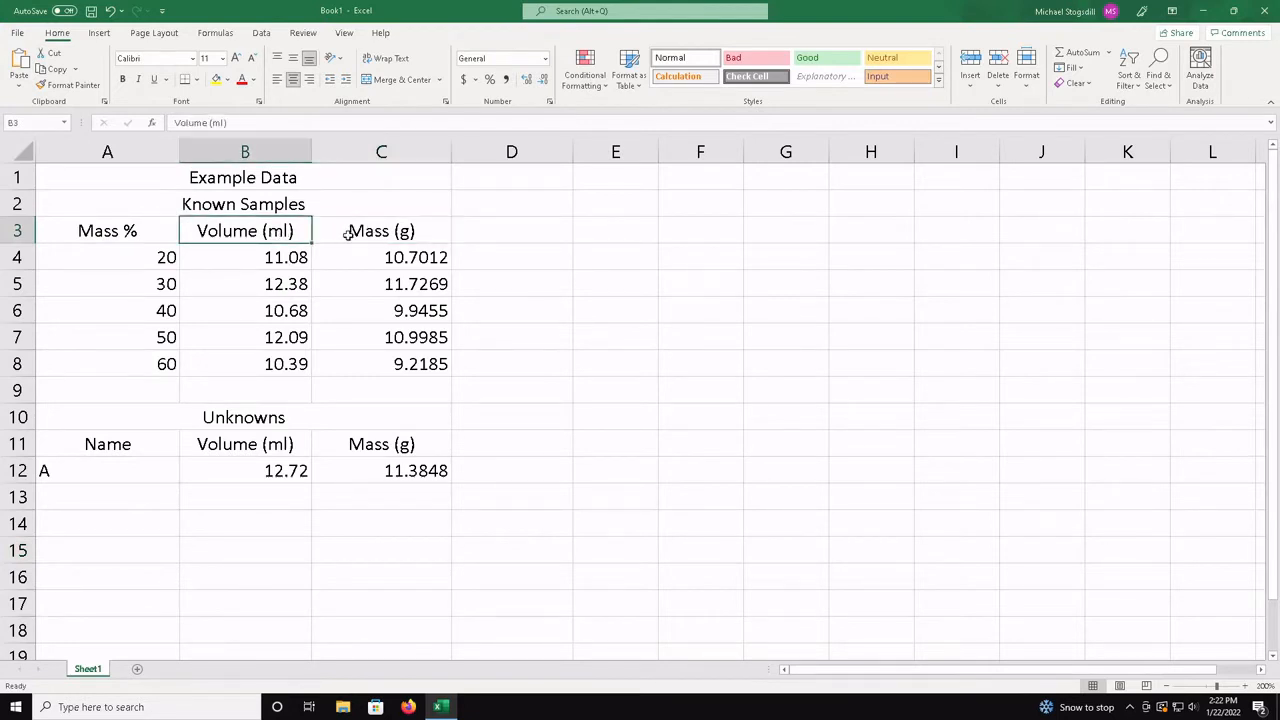
pyautogui.click(345, 233)
pyautogui.click(282, 233)
pyautogui.click(400, 238)
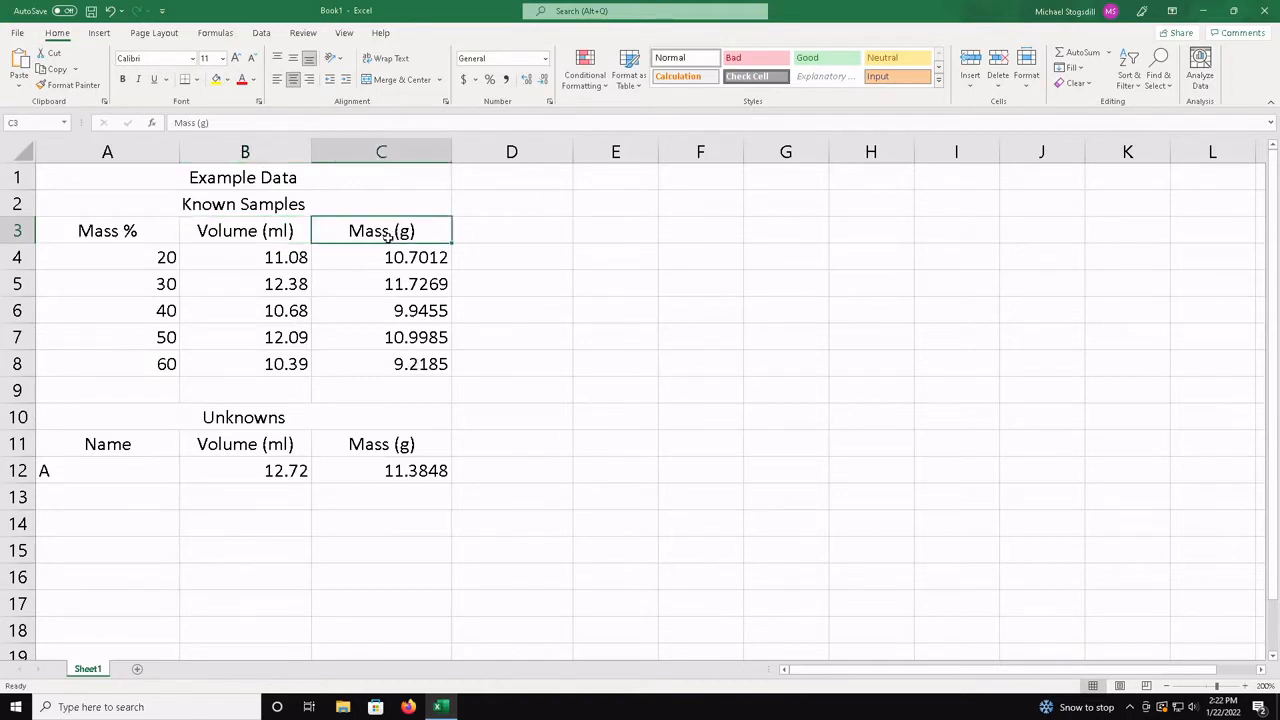
pyautogui.click(289, 258)
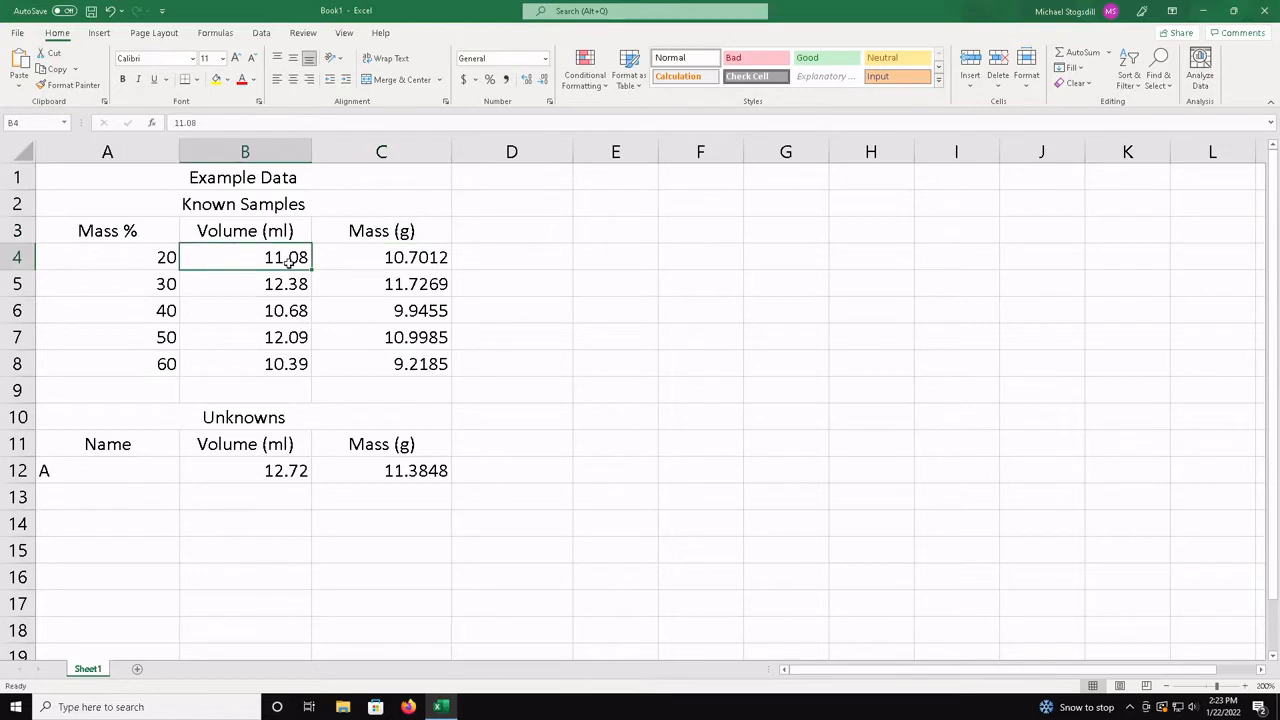
pyautogui.click(371, 260)
pyautogui.click(287, 258)
# Step: Add the column header "Density (g/ml)" in D3 beside the known samples' mass column
pyautogui.click(501, 238)
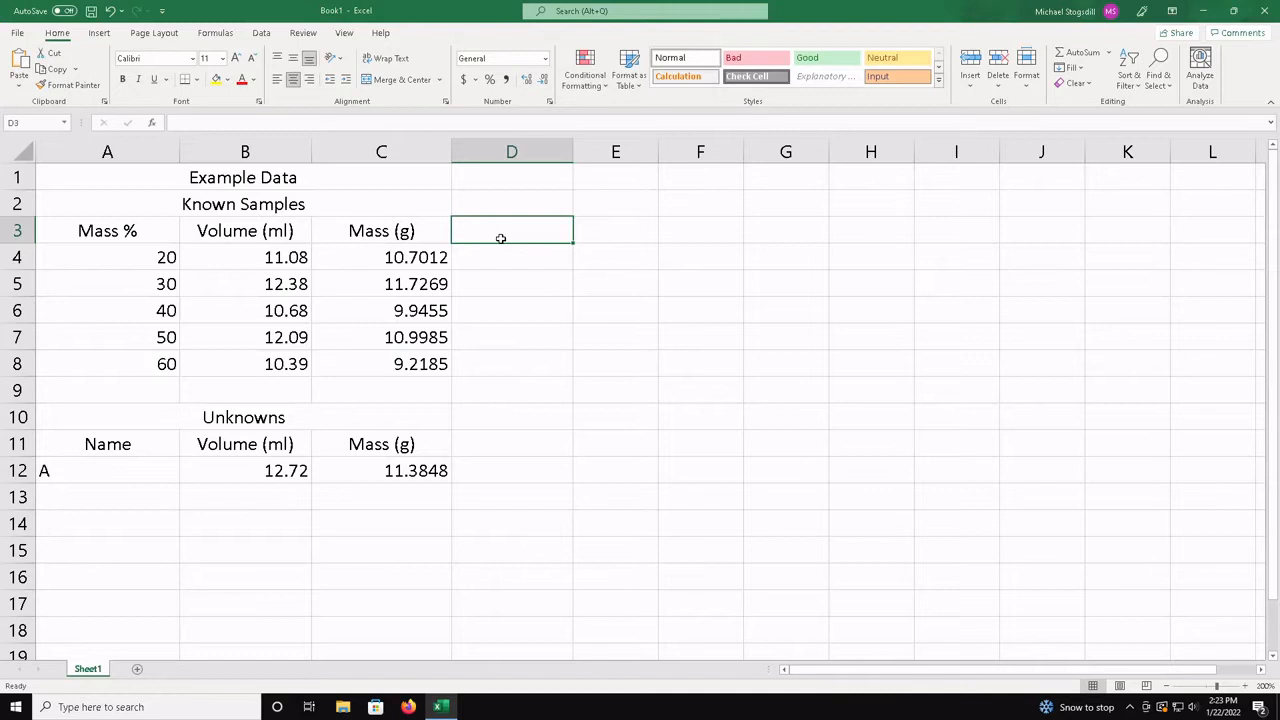
pyautogui.write('Density')
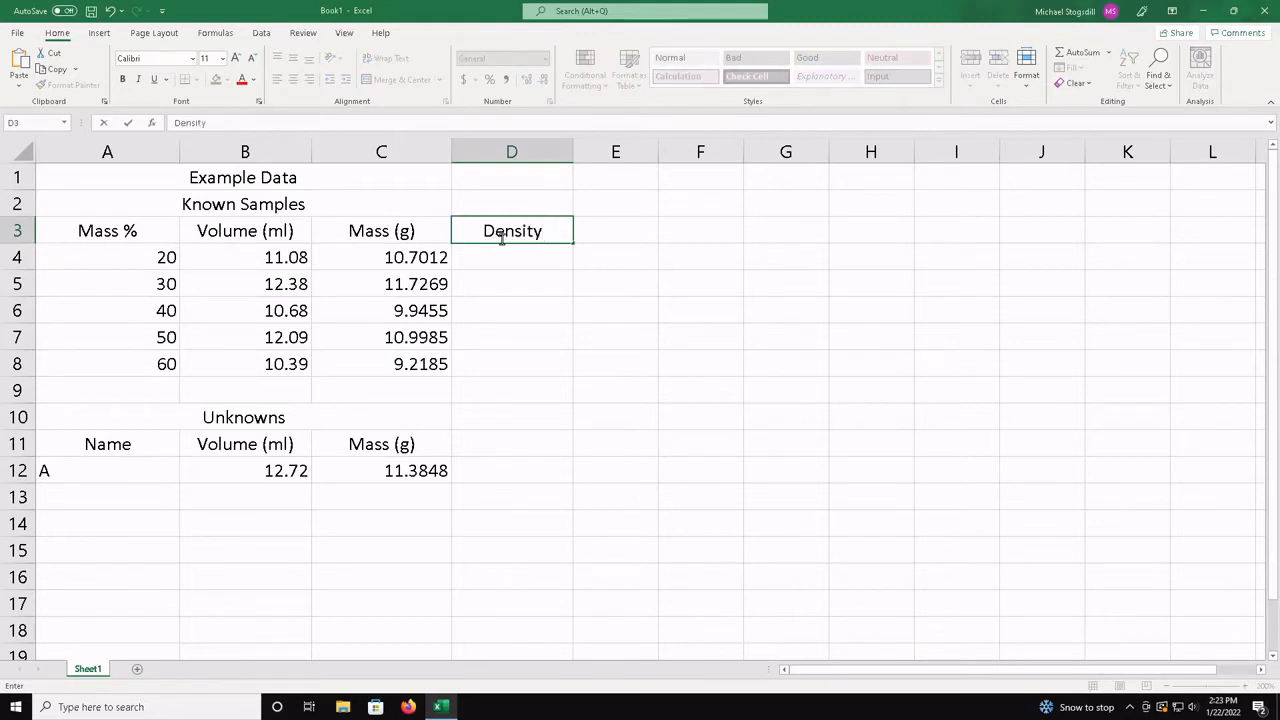
pyautogui.write(' (g/m')
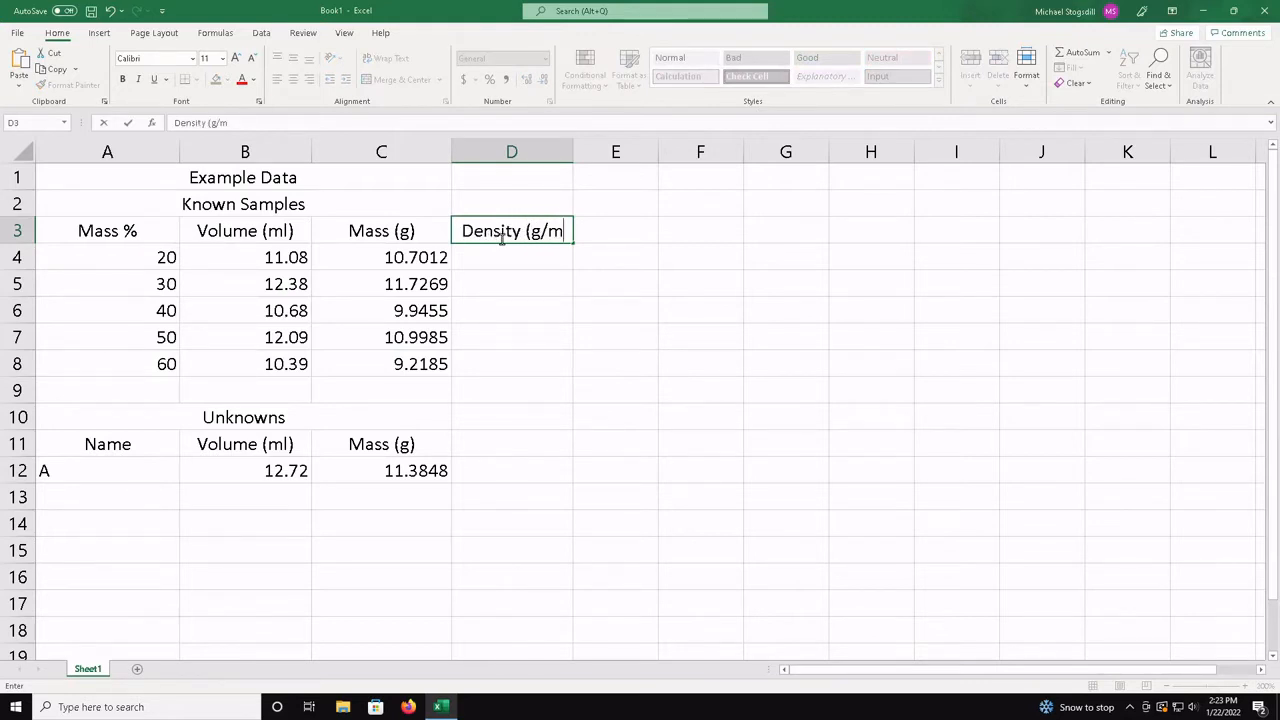
pyautogui.write('l)')
pyautogui.press('Return')
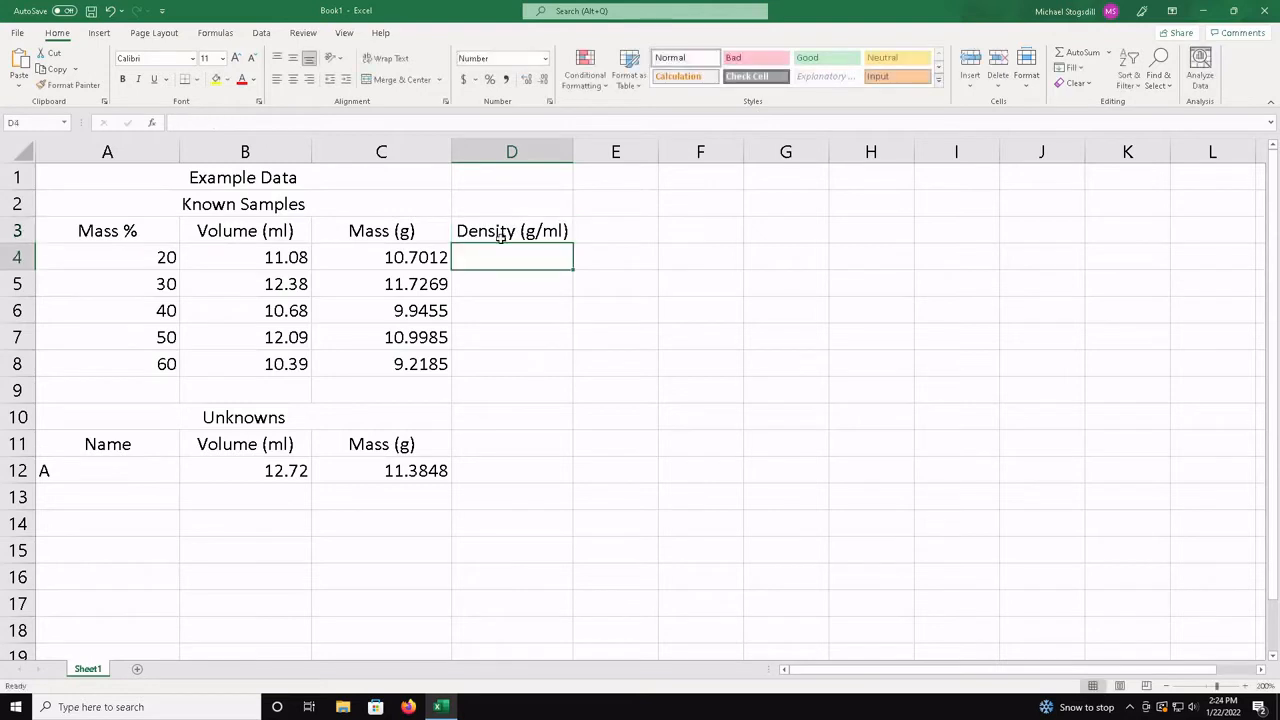
# Step: Copy the "Density (g/ml)" header from D3 into D11 of the Unknowns table
pyautogui.click(500, 236)
pyautogui.hotkey('ctrl', 'c')
pyautogui.press('Down')
pyautogui.press('Down')
pyautogui.press('Down')
pyautogui.press('Down')
pyautogui.press('Down')
pyautogui.press('Down')
pyautogui.press('Down')
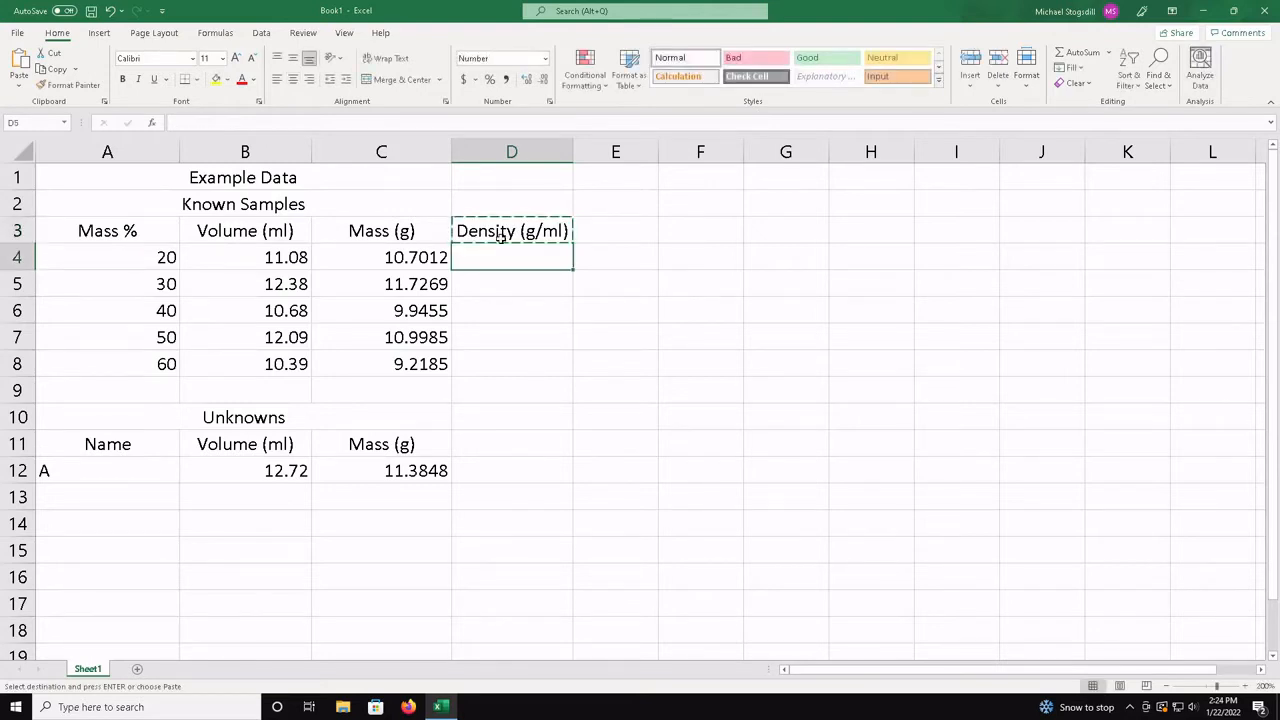
pyautogui.press('Down')
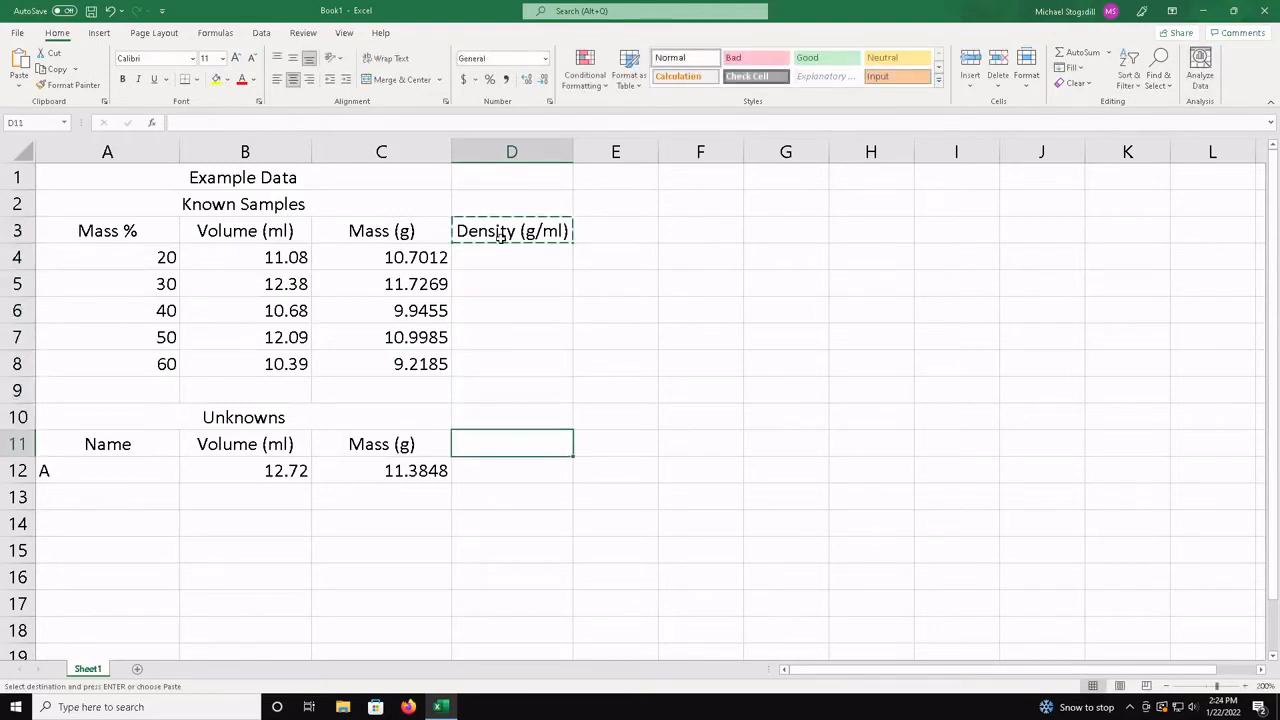
pyautogui.hotkey('ctrl', 'v')
pyautogui.press('Escape')
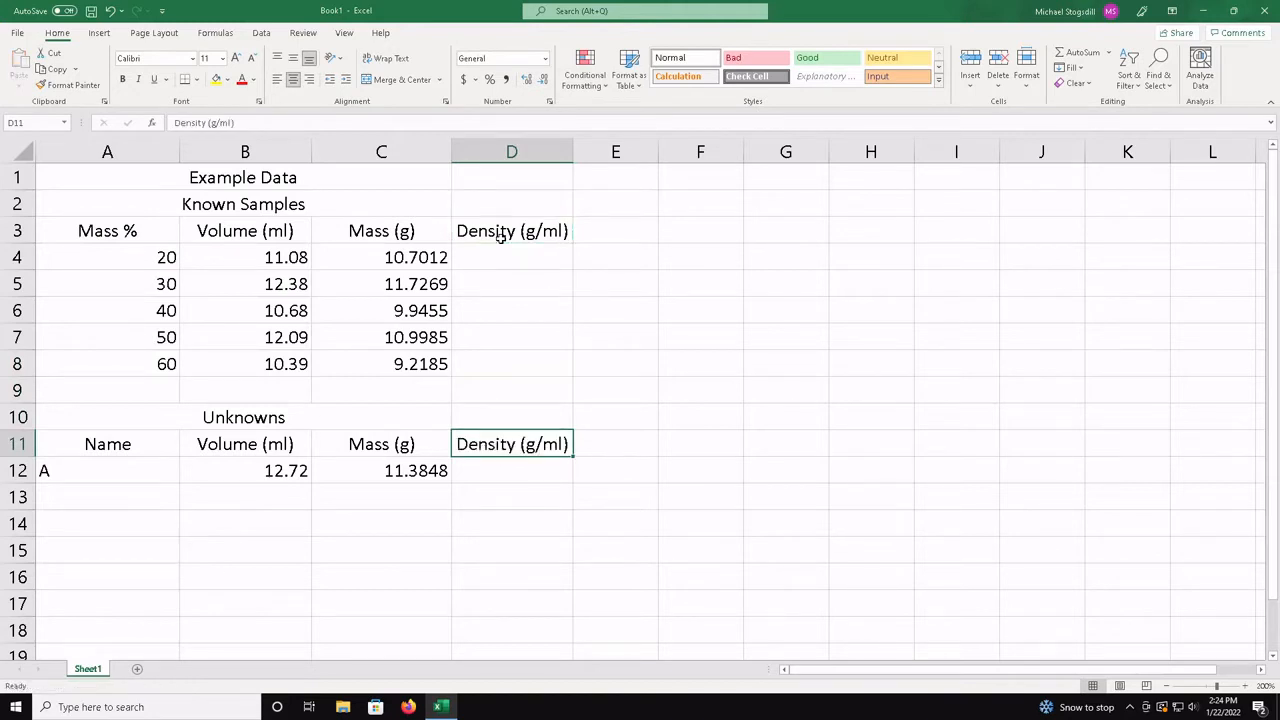
# Step: Calculate the known samples' densities by entering =C4/B4 in D4 and filling the formula down to D8
pyautogui.press('Up')
pyautogui.press('Up')
pyautogui.press('Up')
pyautogui.press('Up')
pyautogui.press('Up')
pyautogui.press('Up')
pyautogui.press('Up')
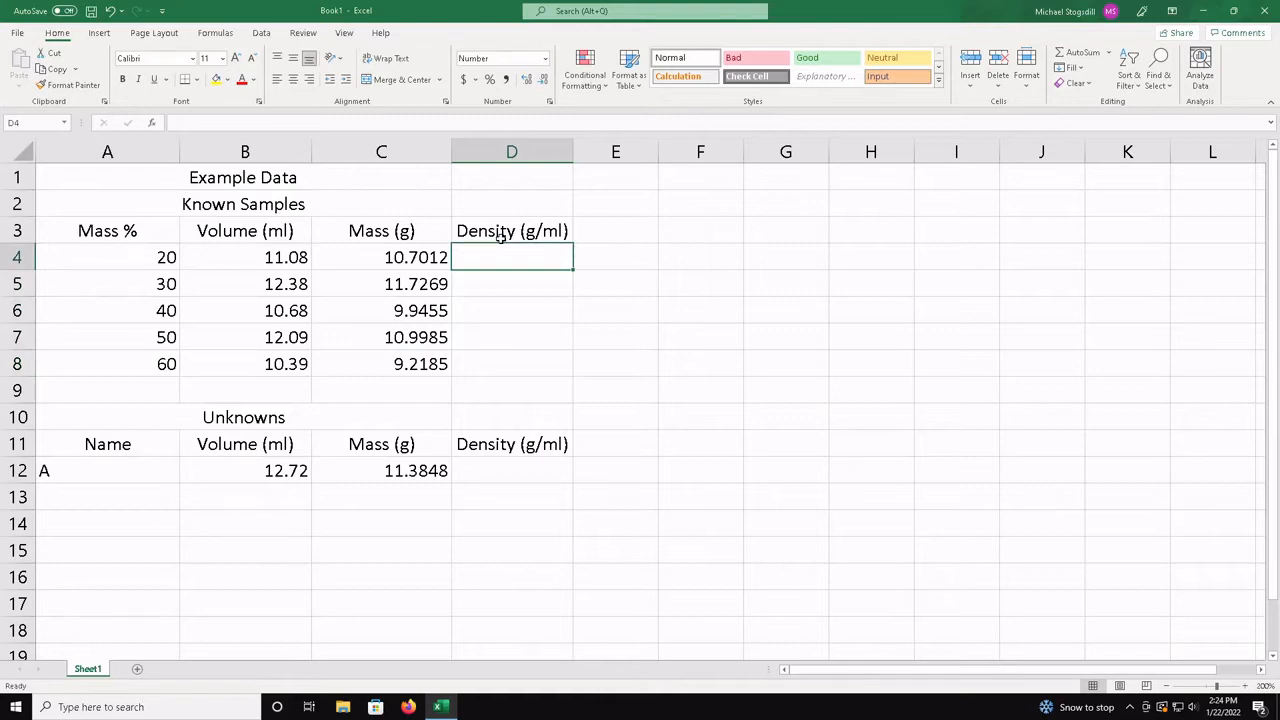
pyautogui.write('=')
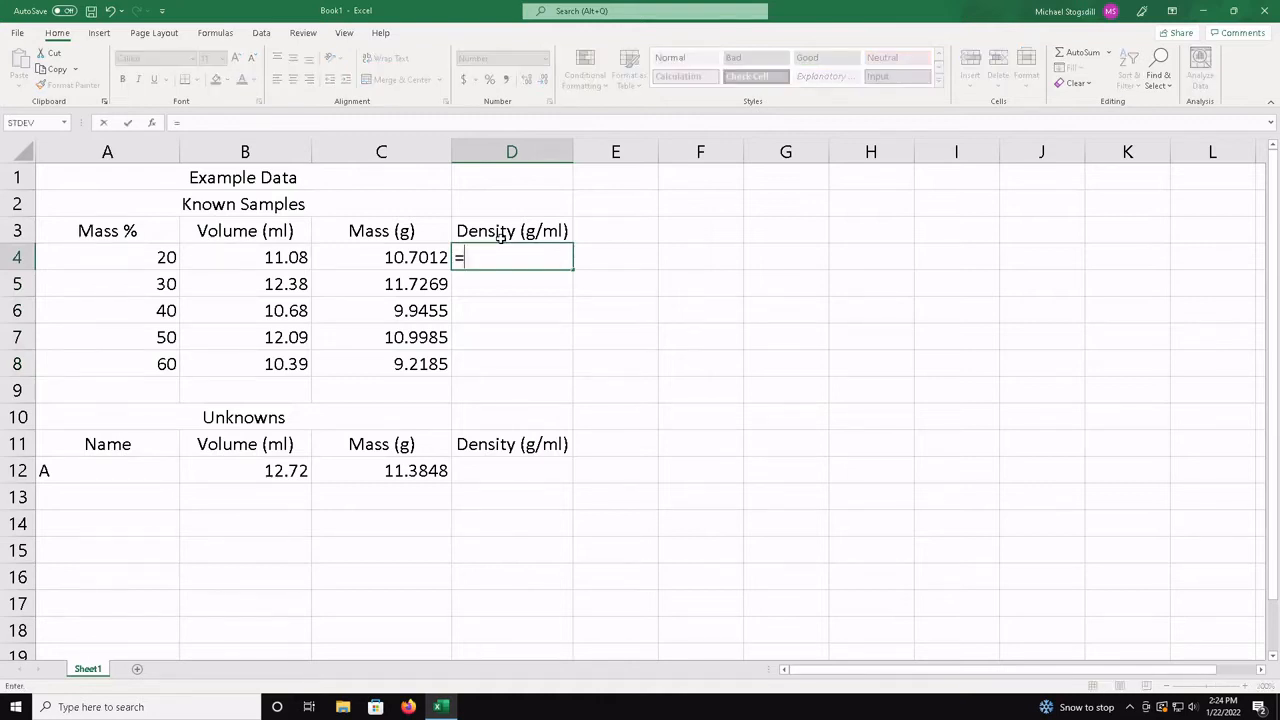
pyautogui.click(413, 259)
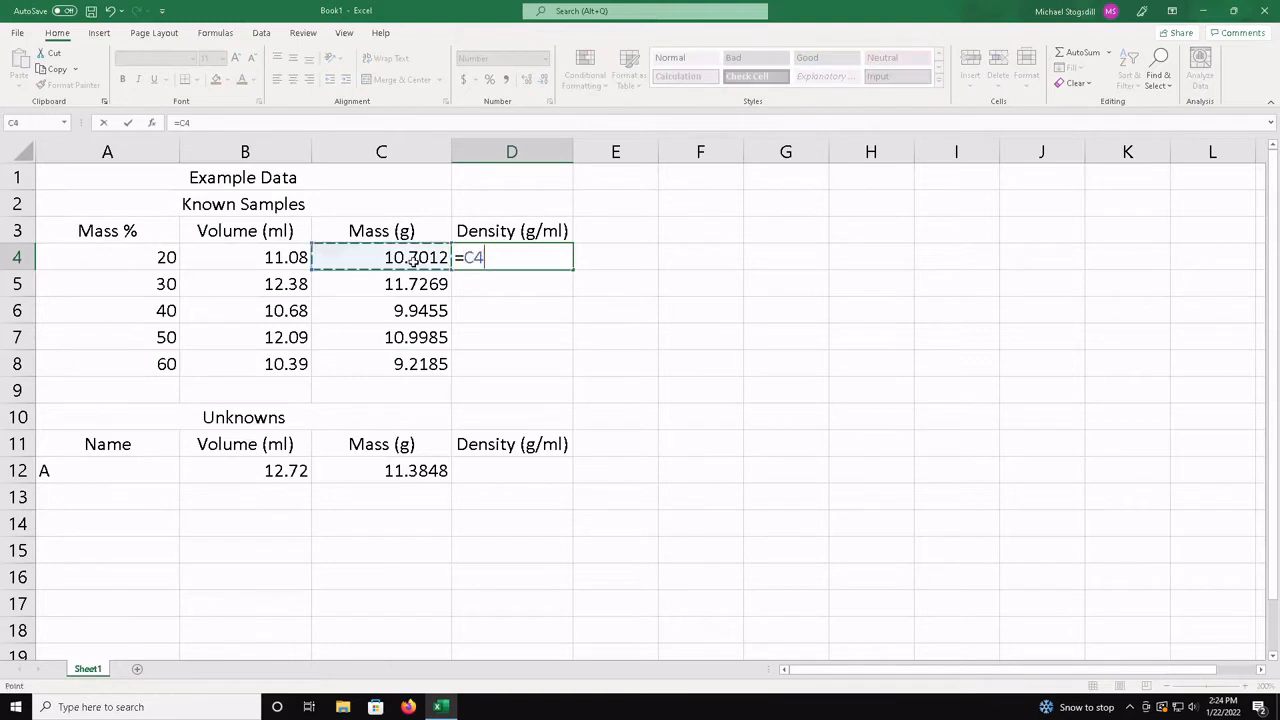
pyautogui.write('/')
pyautogui.click(257, 259)
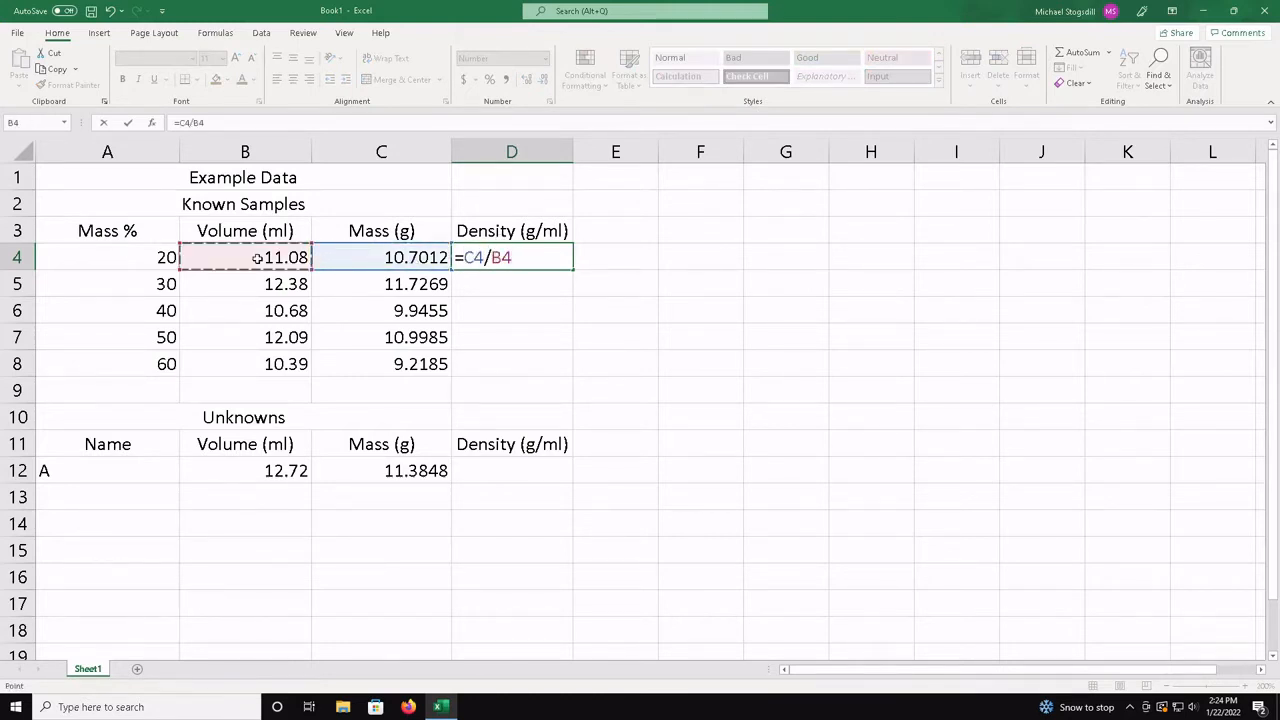
pyautogui.press('Return')
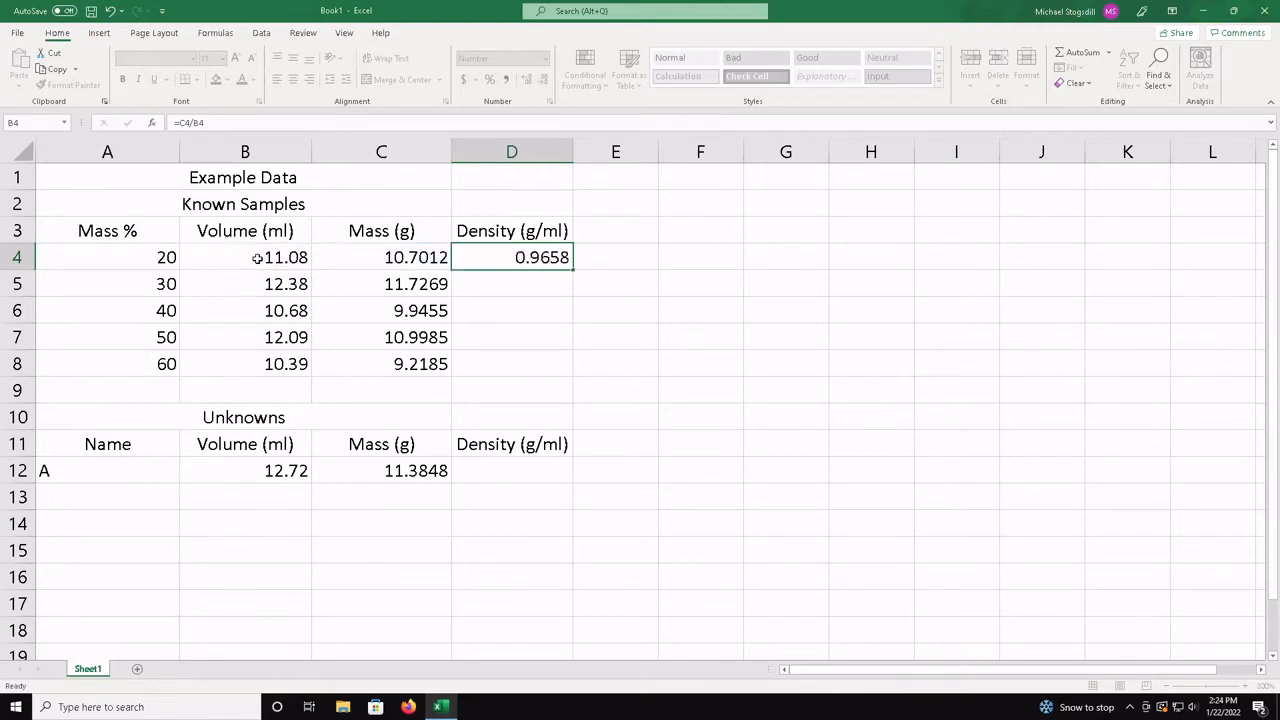
pyautogui.click(553, 258)
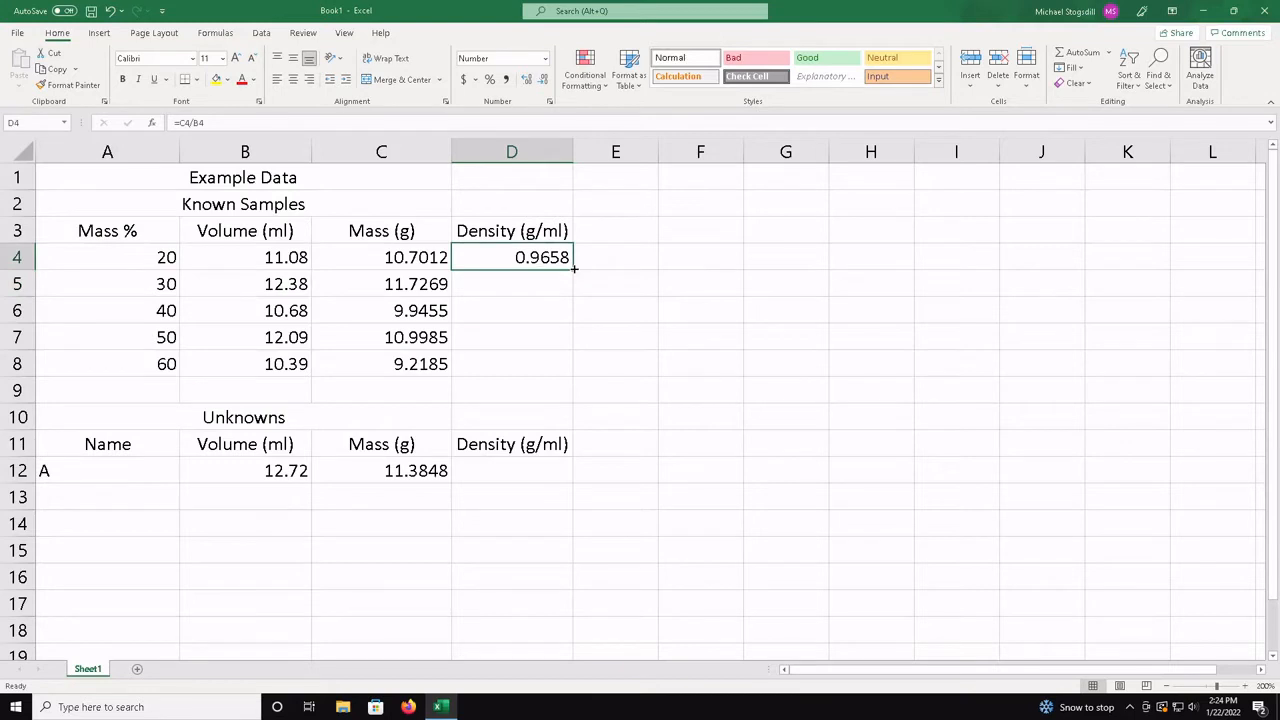
pyautogui.moveTo(575, 268); pyautogui.dragTo(573, 375)
# Step: Check the cell references in the filled density formulas in D8 and D6, and review the density and volume values
pyautogui.click(557, 365)
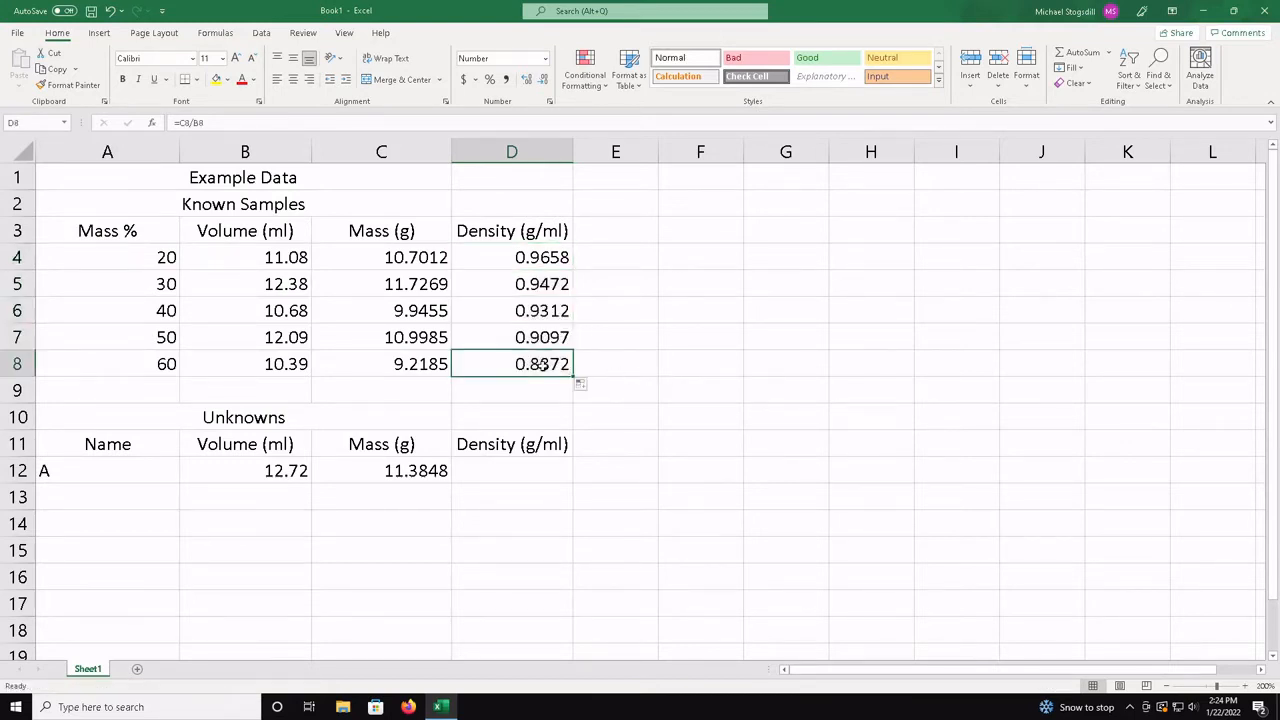
pyautogui.doubleClick(519, 364)
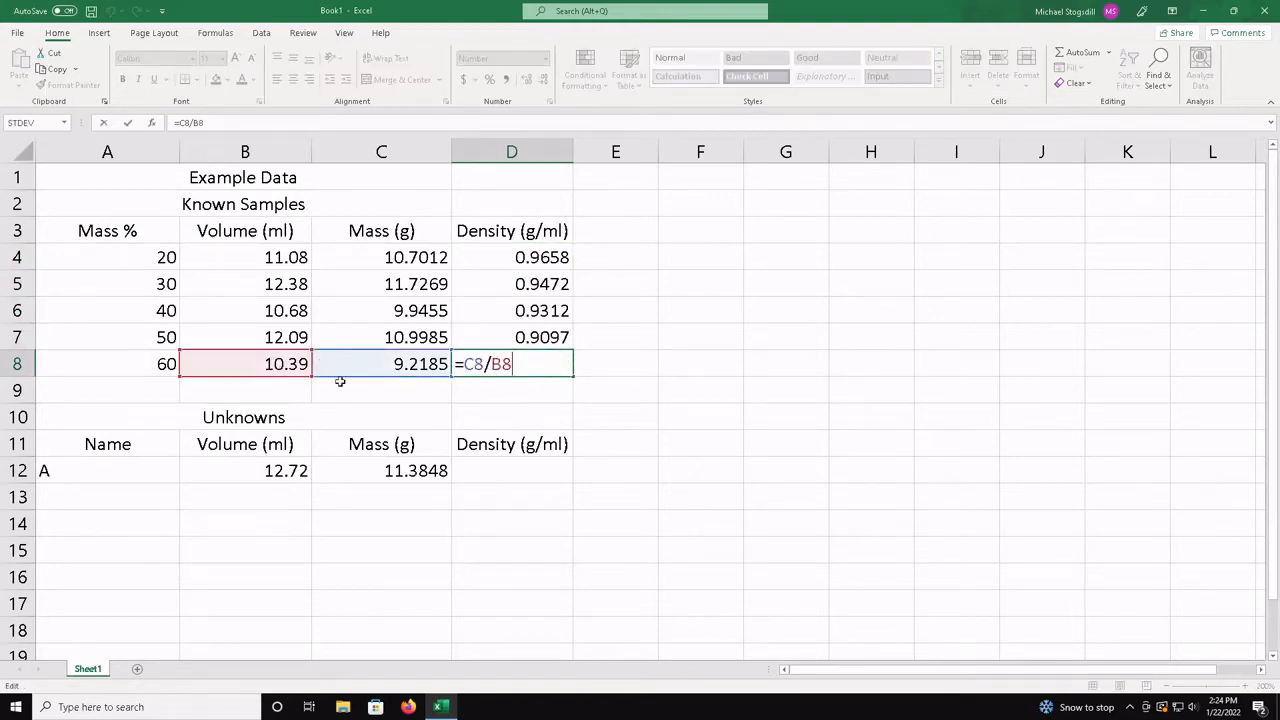
pyautogui.press('Return')
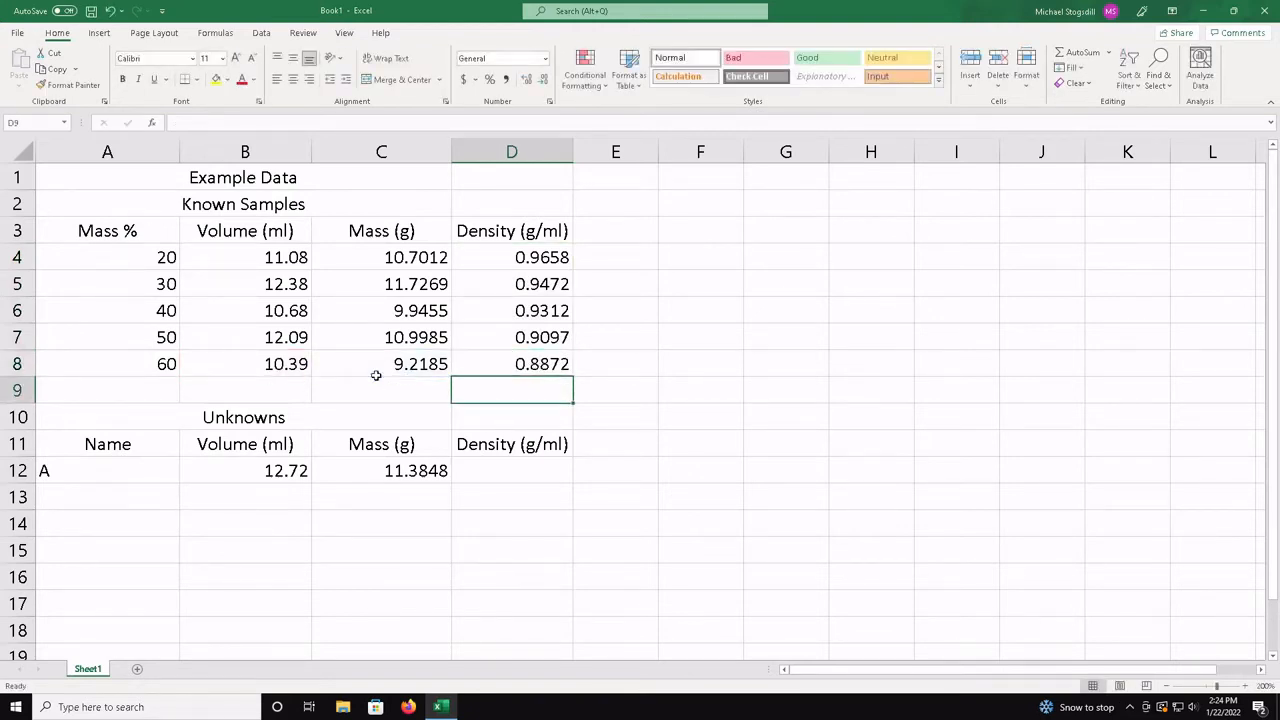
pyautogui.doubleClick(510, 310)
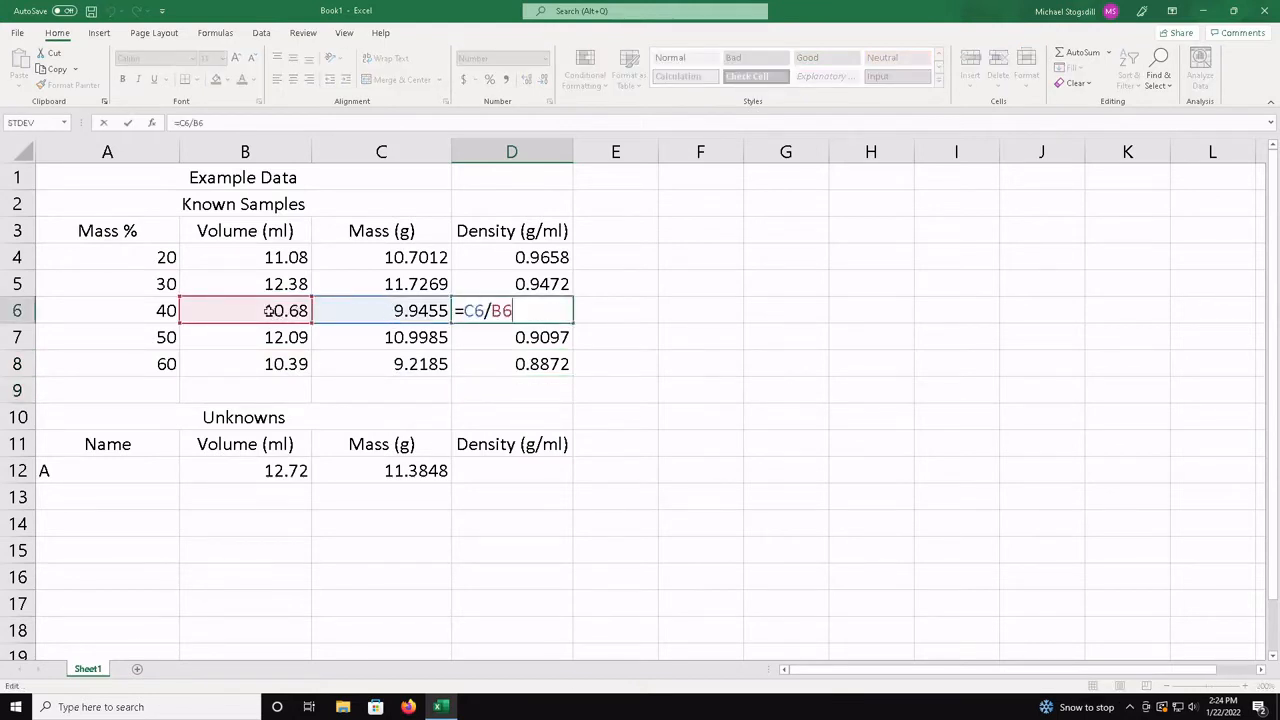
pyautogui.press('Return')
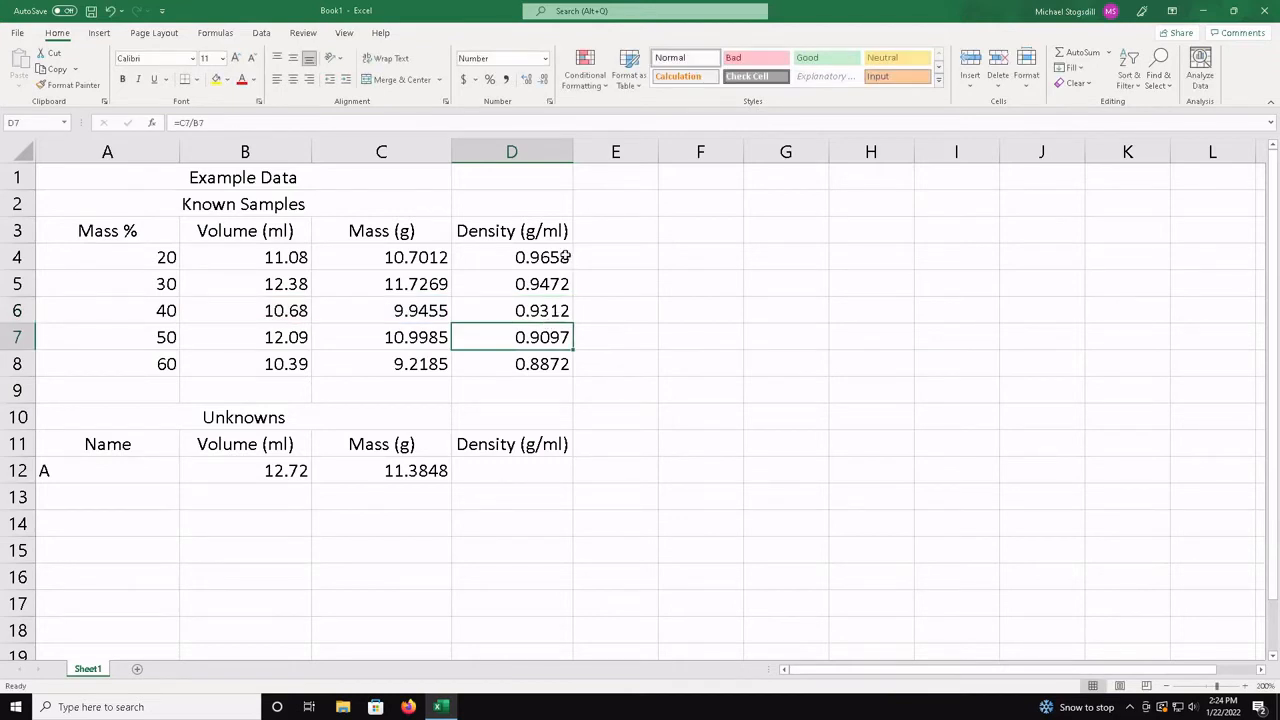
pyautogui.moveTo(565, 257); pyautogui.dragTo(563, 362)
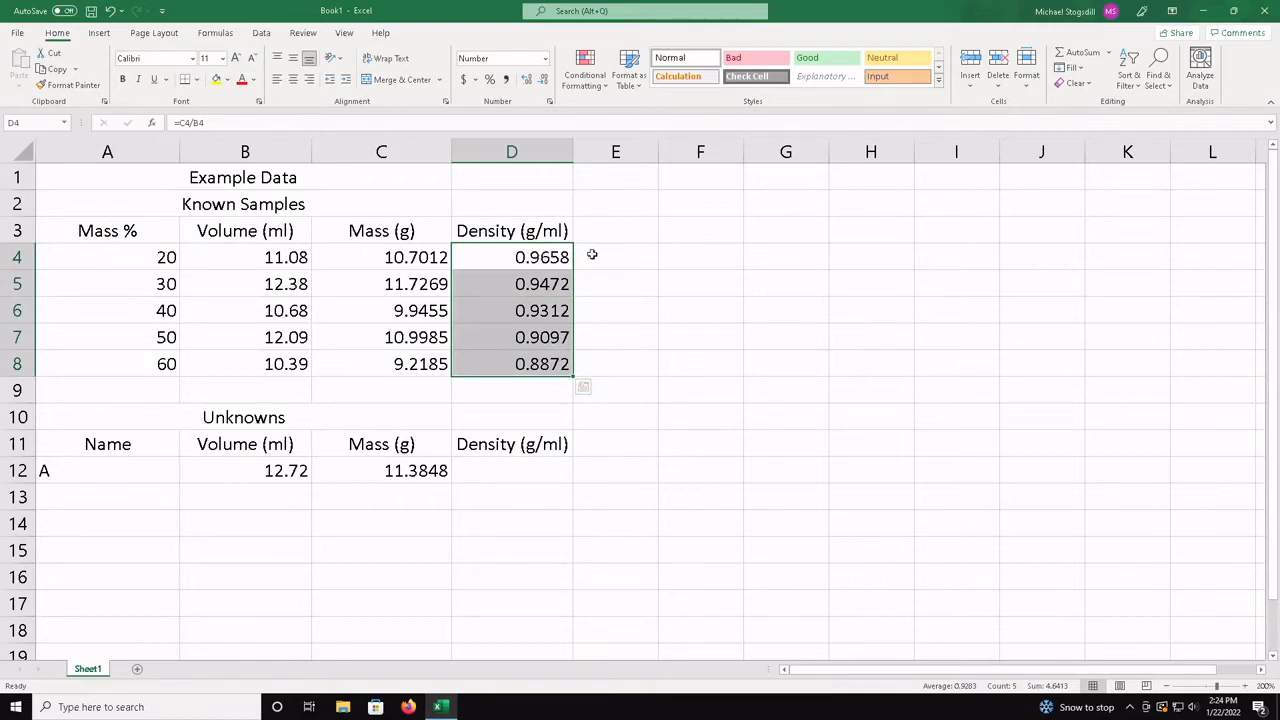
pyautogui.click(298, 263)
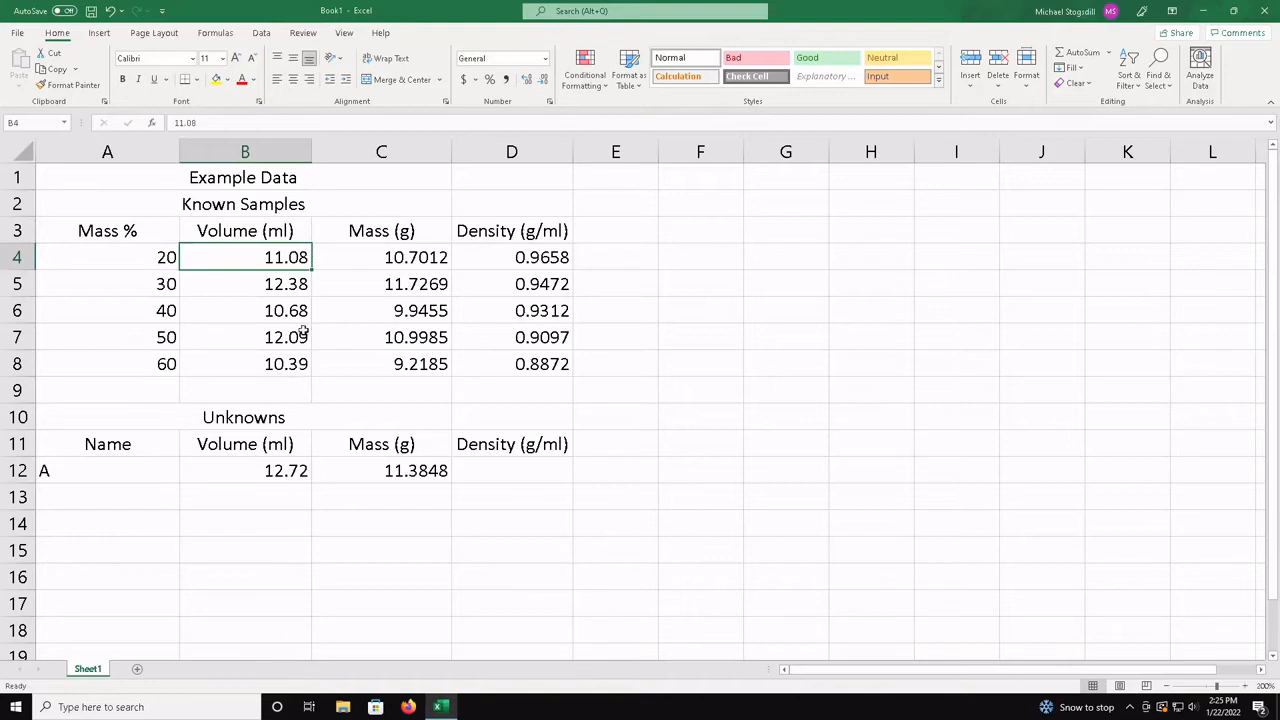
# Step: Calculate the density of unknown A by entering =C12/B12 in D12
pyautogui.click(521, 471)
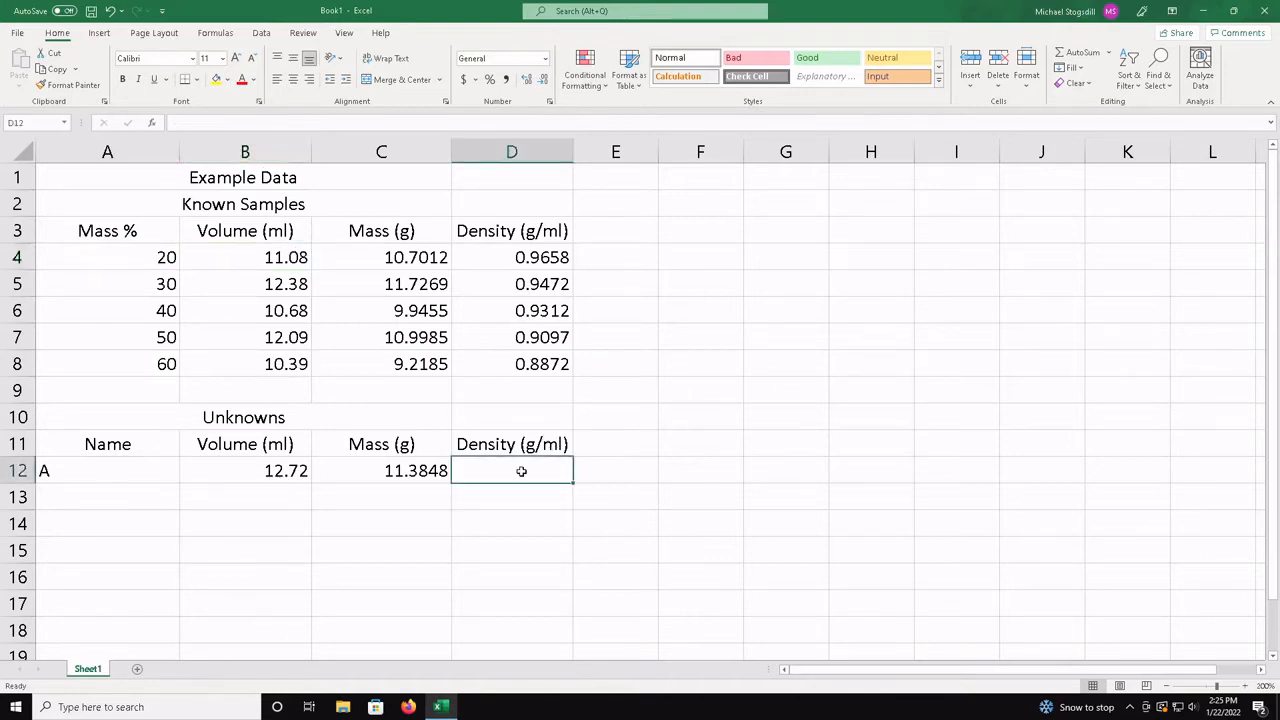
pyautogui.write('=')
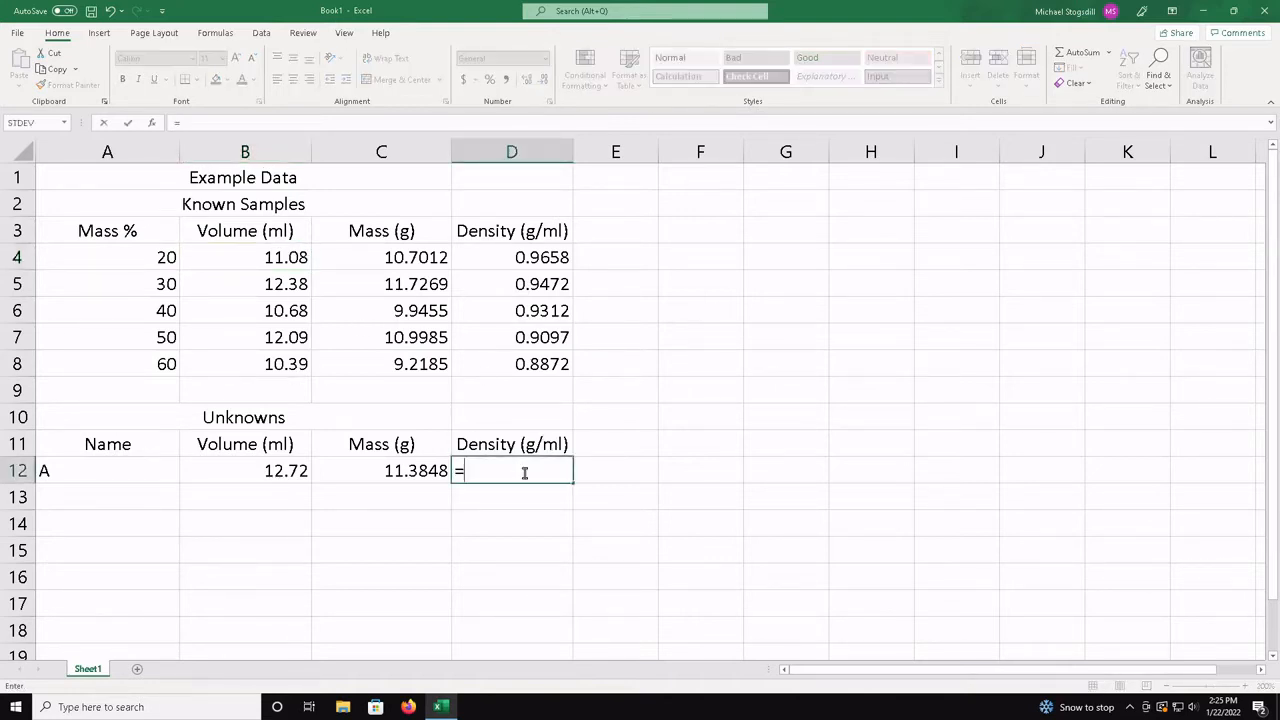
pyautogui.click(425, 474)
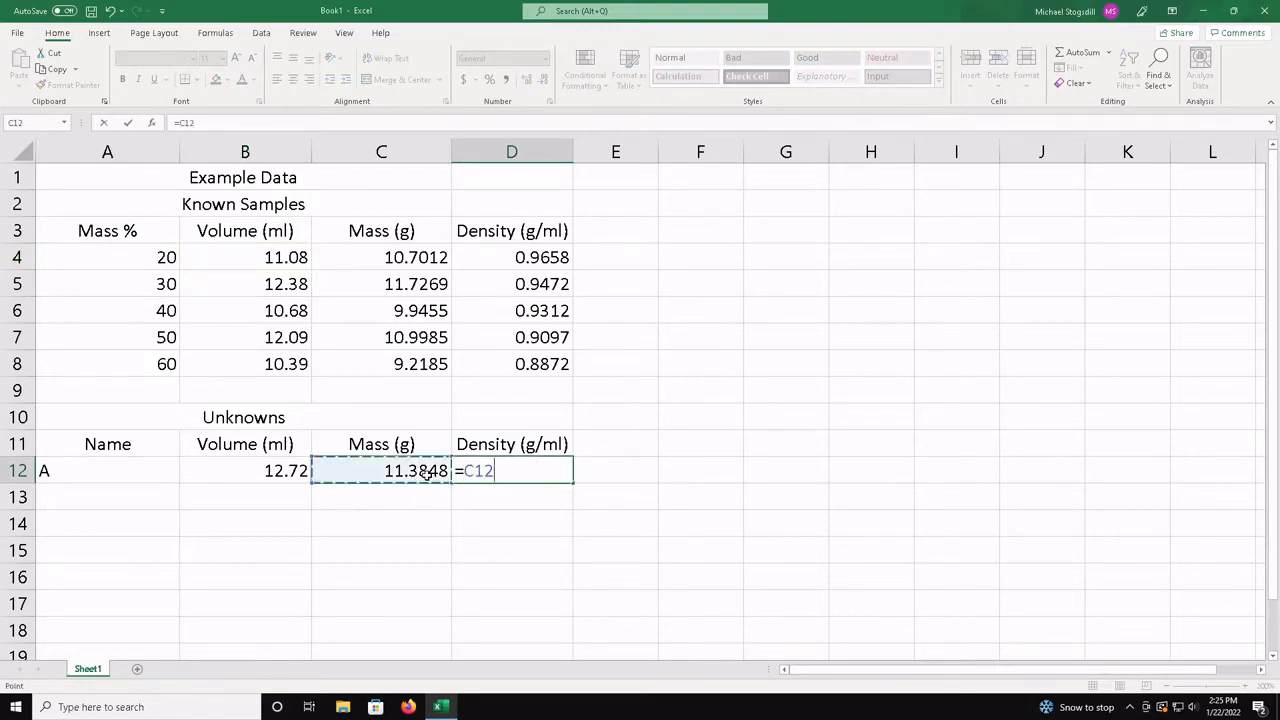
pyautogui.write('/')
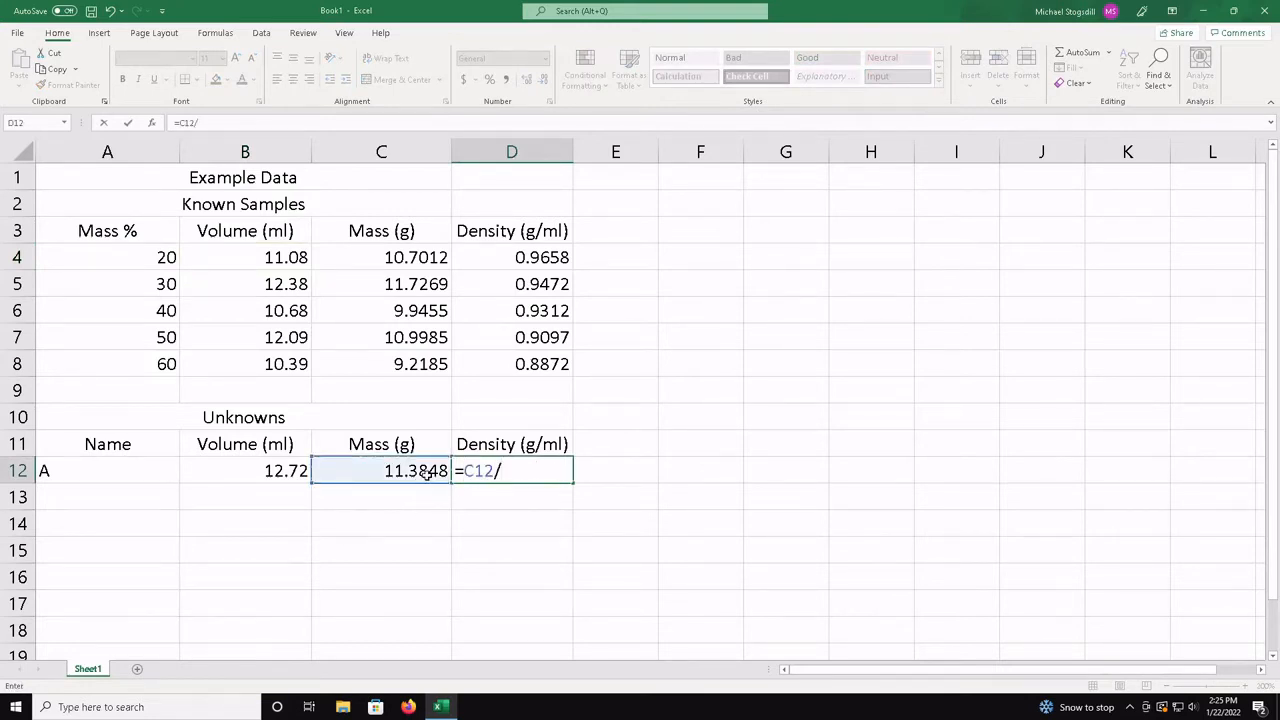
pyautogui.click(294, 479)
pyautogui.press('Return')
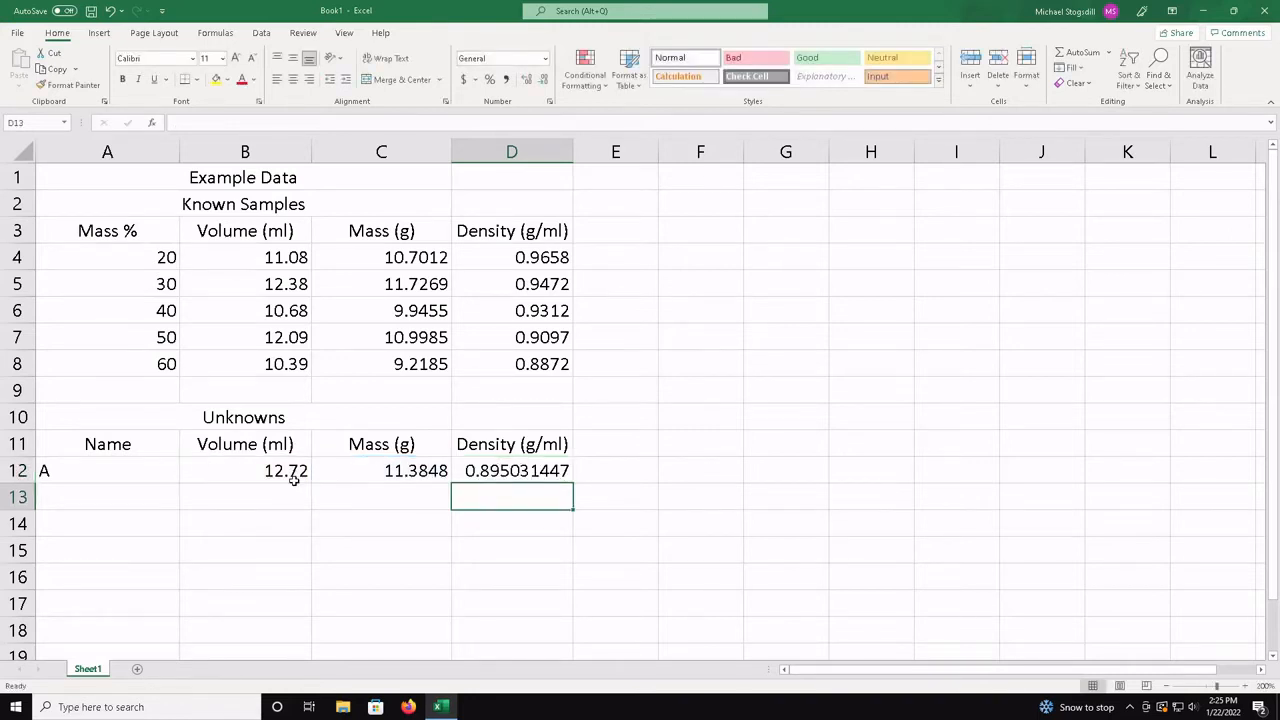
# Step: Format unknown A's density in D12 as a Number with two decimal places
pyautogui.press('Up')
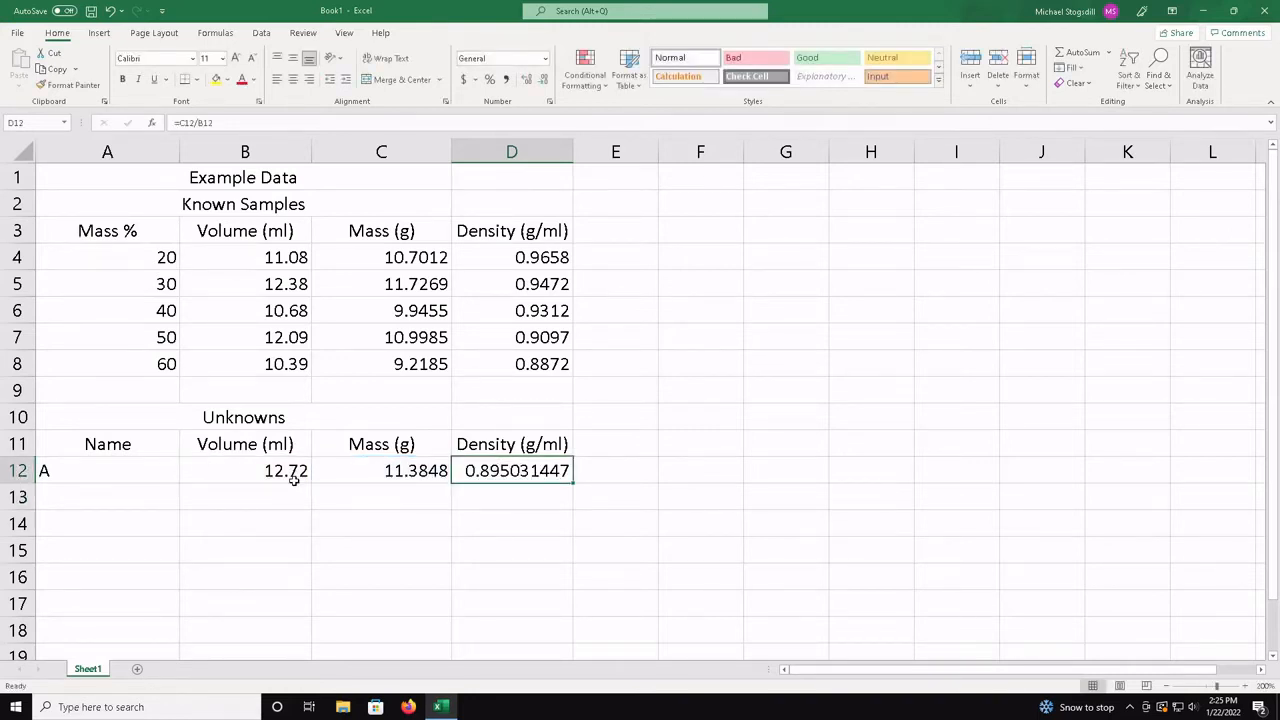
pyautogui.rightClick(558, 481)
pyautogui.click(628, 412)
pyautogui.click(503, 310)
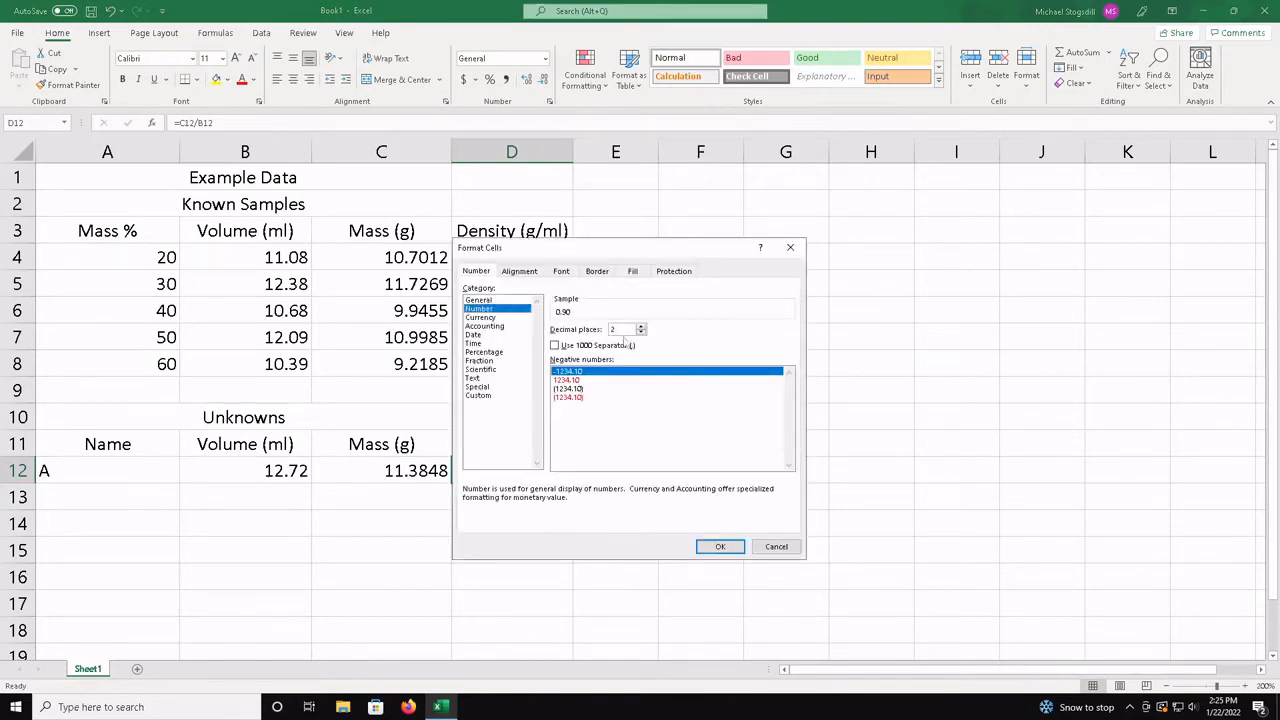
pyautogui.click(641, 327)
pyautogui.click(641, 332)
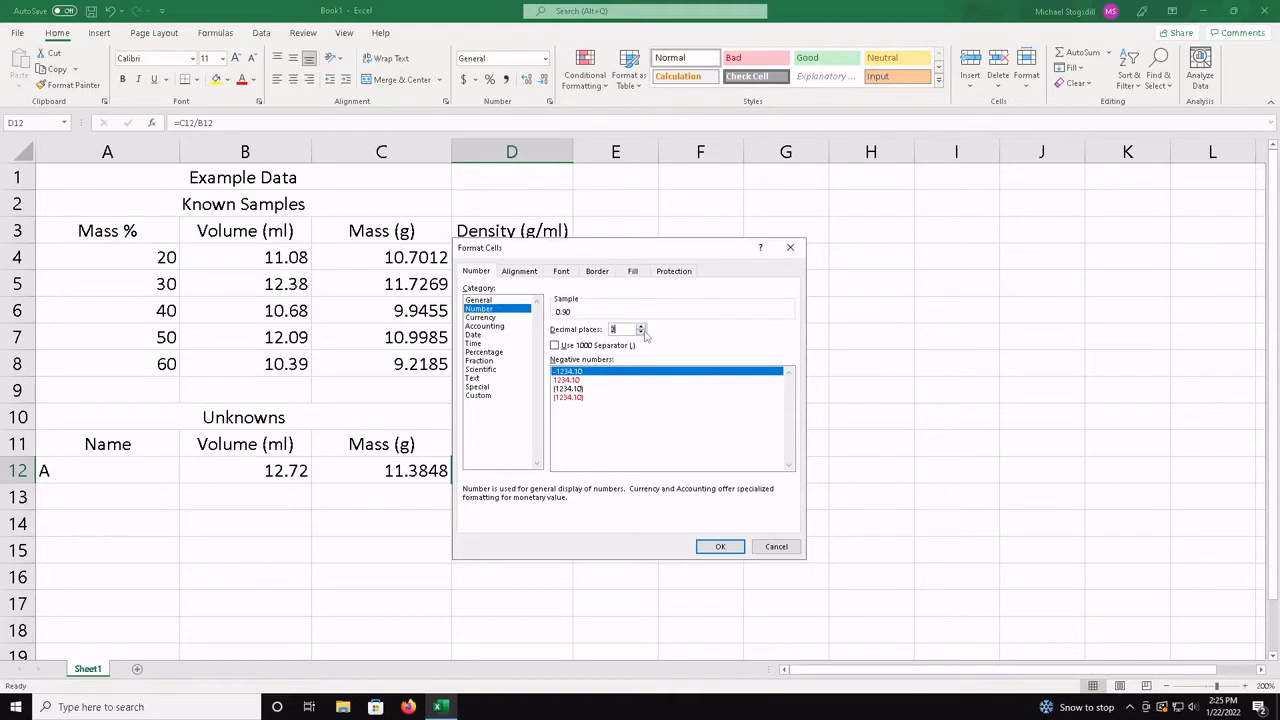
pyautogui.click(724, 544)
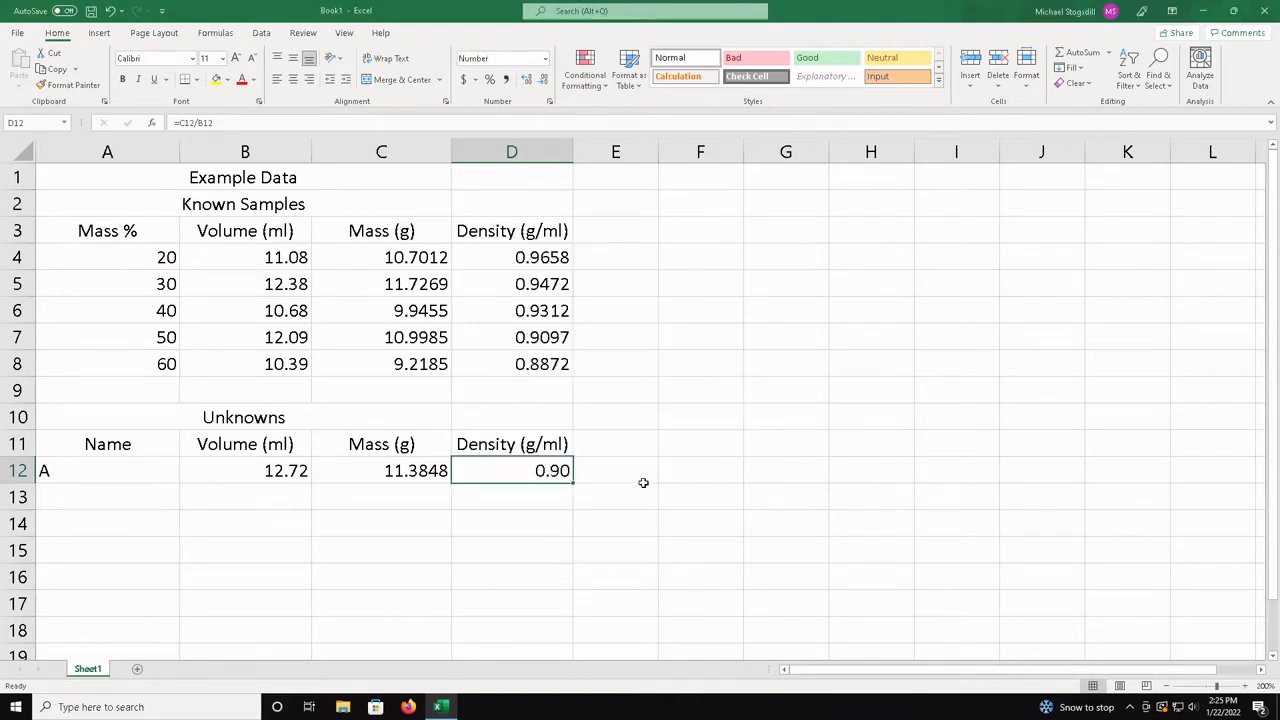
# Step: Set the number format of unknown A's density in D12 to four decimal places
pyautogui.rightClick(568, 485)
pyautogui.click(616, 406)
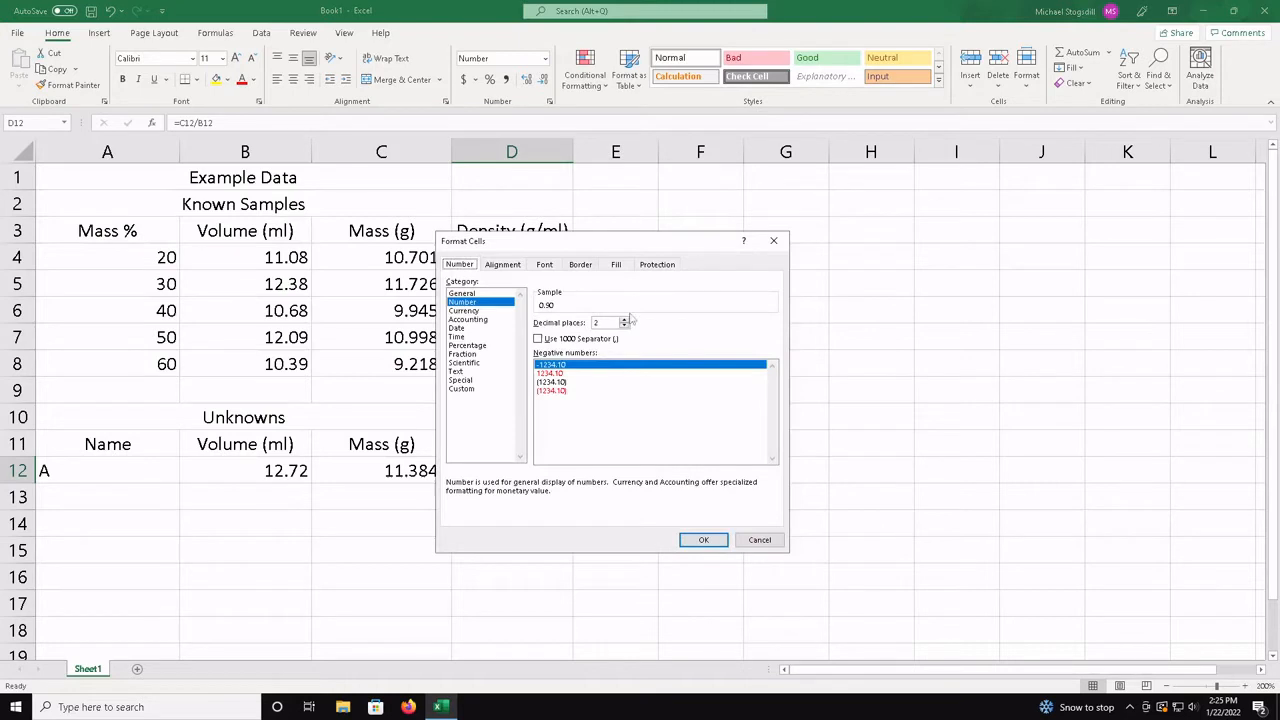
pyautogui.click(624, 319)
pyautogui.click(624, 319)
pyautogui.click(703, 540)
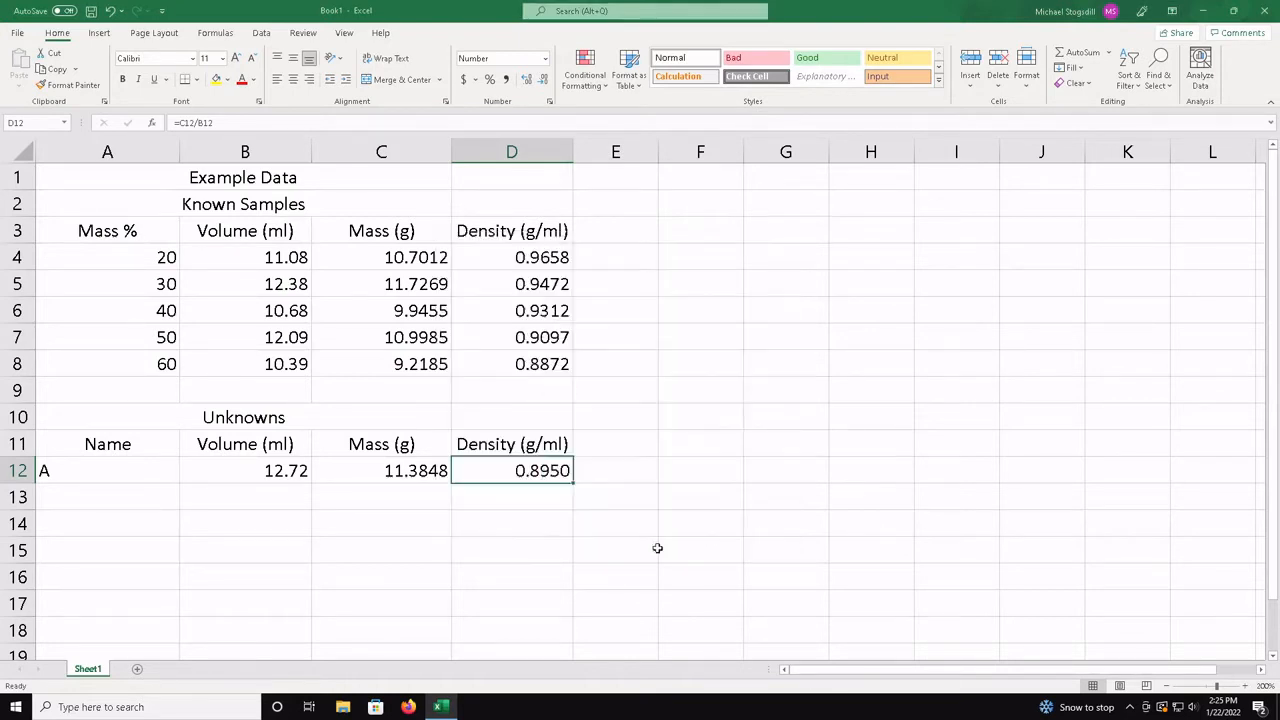
pyautogui.click(622, 469)
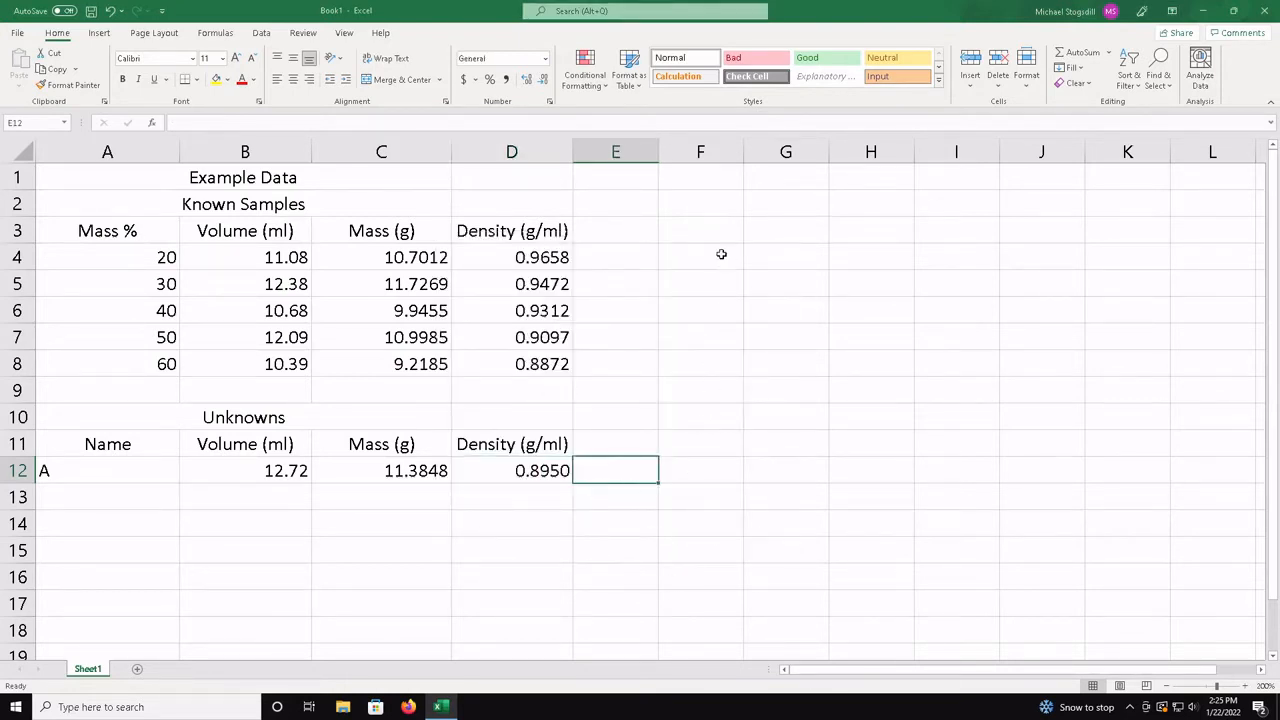
# Step: Insert an empty markers-only scatter chart and move it beside the data tables, clear of the density column
pyautogui.click(686, 218)
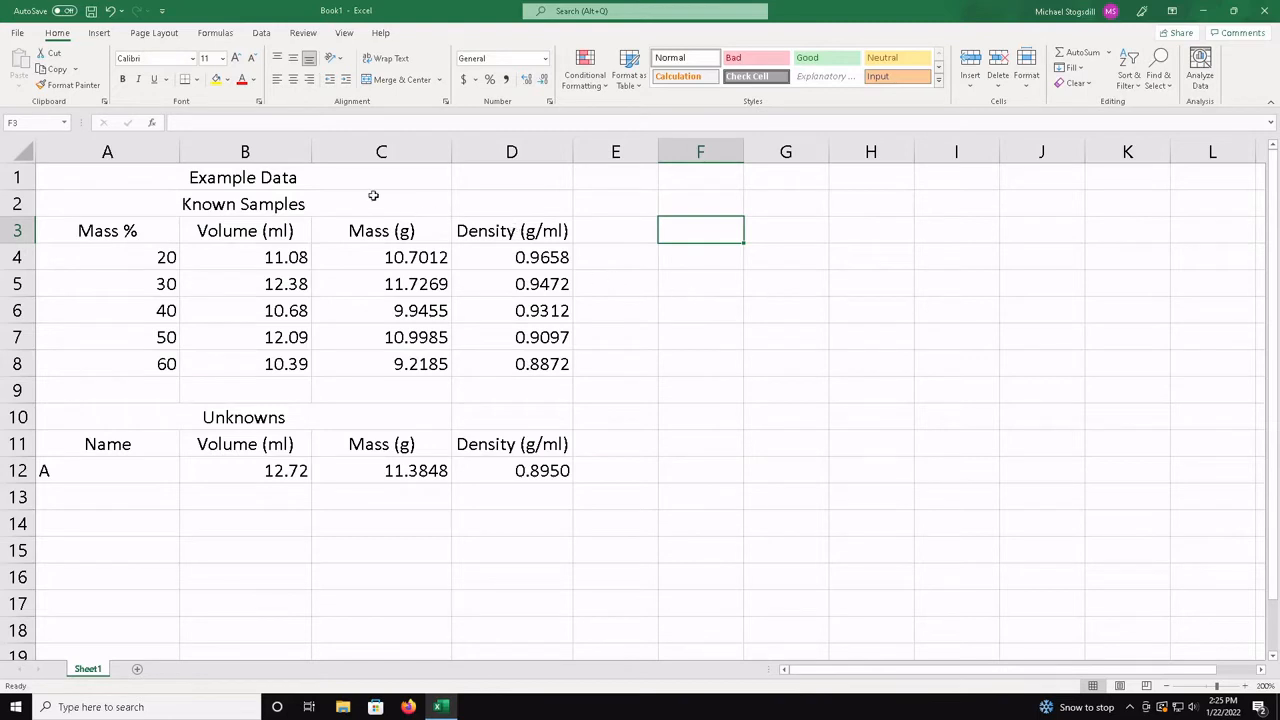
pyautogui.click(99, 33)
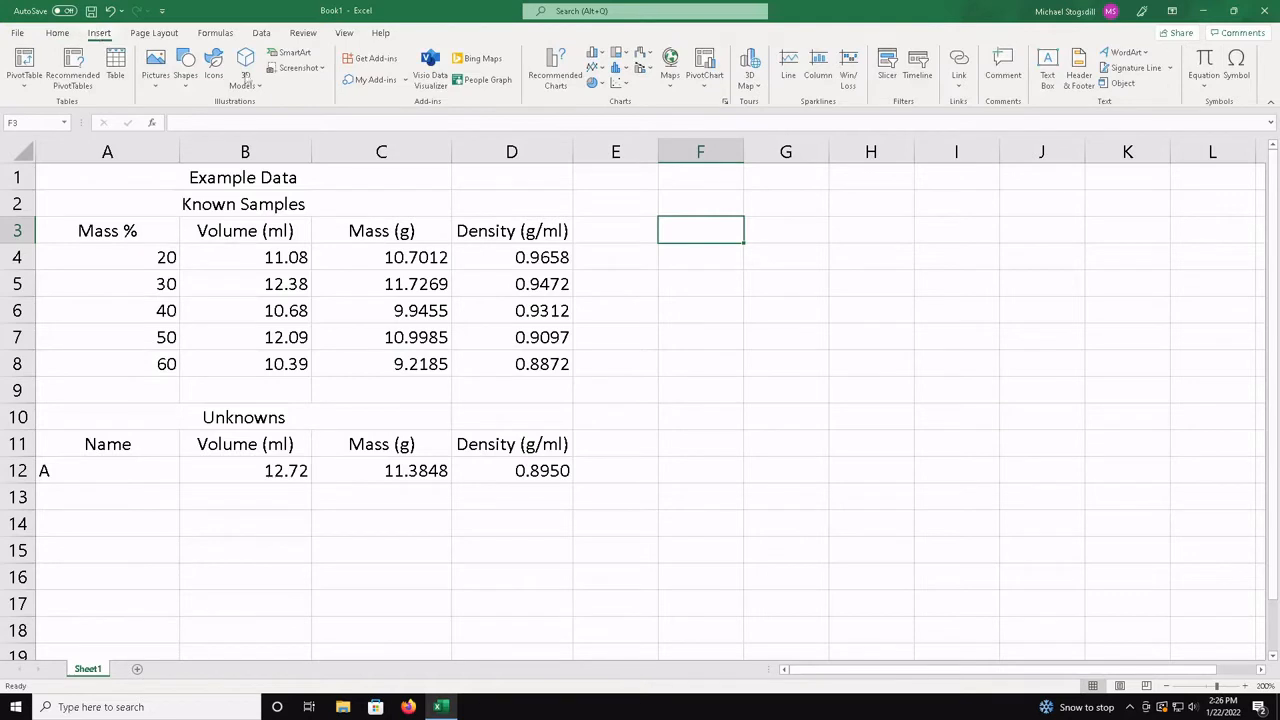
pyautogui.click(626, 85)
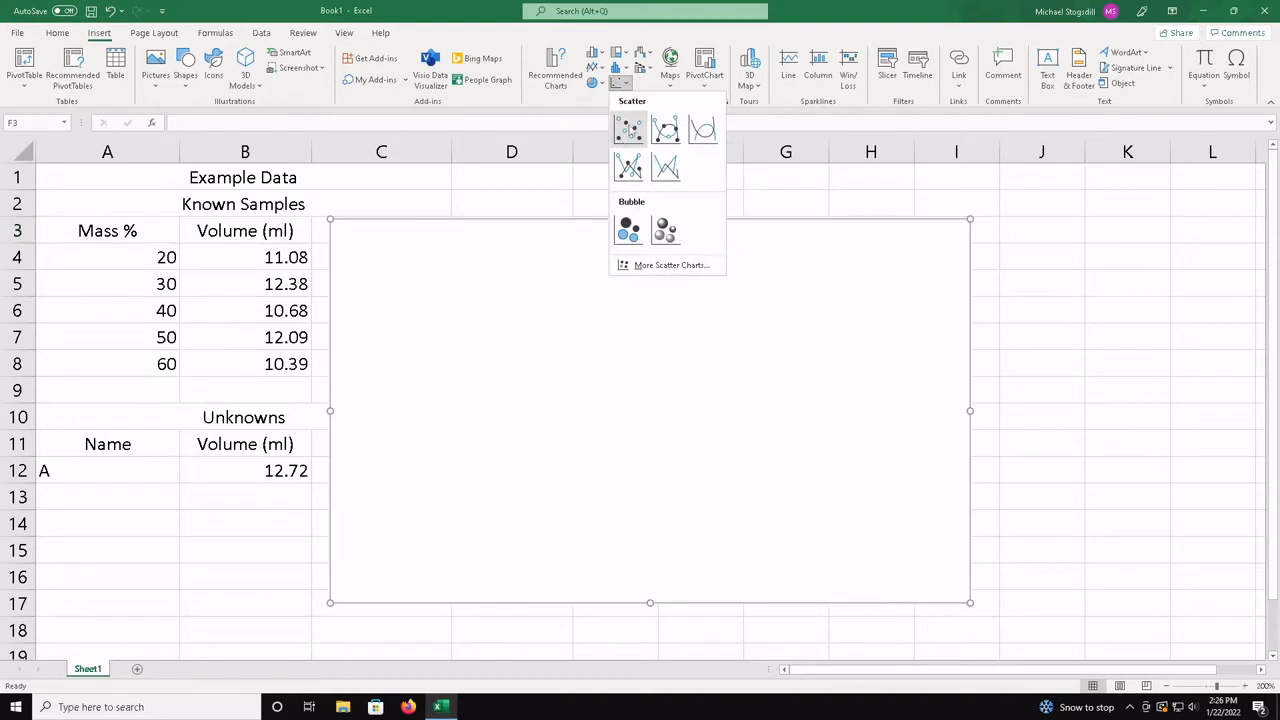
pyautogui.click(628, 132)
pyautogui.moveTo(624, 385); pyautogui.dragTo(934, 331)
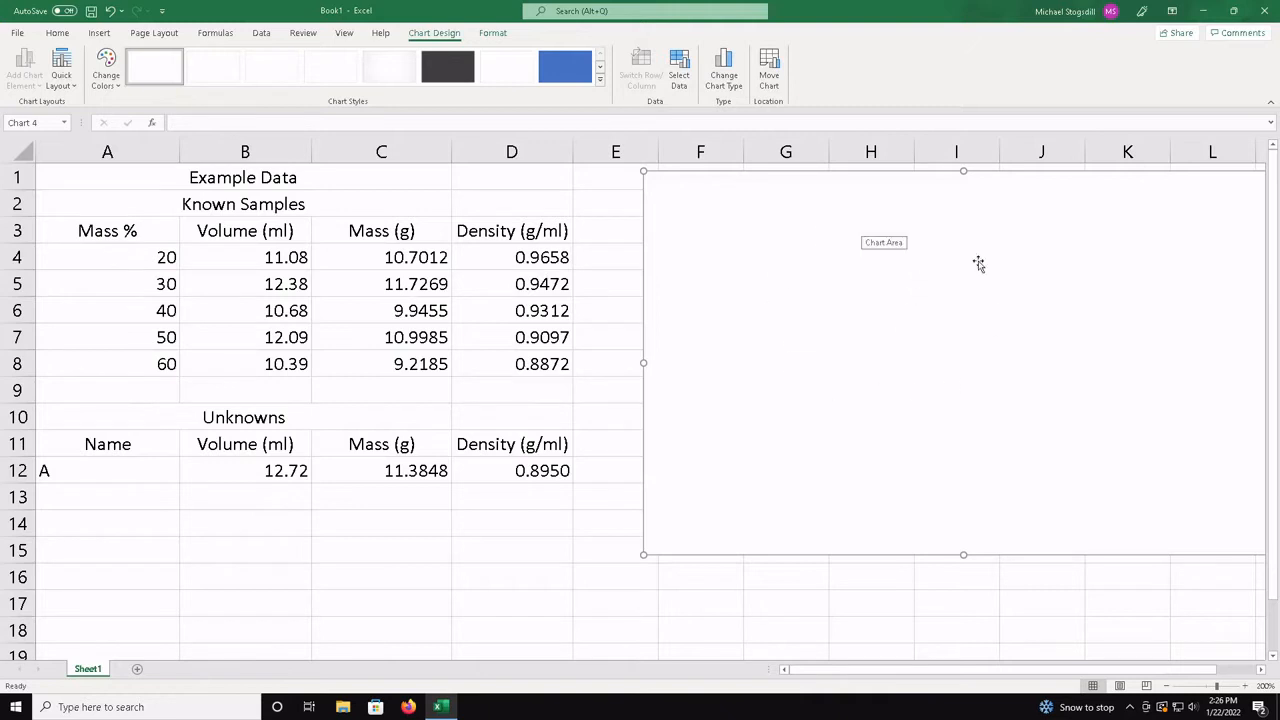
# Step: Add a data series to the scatter chart and set its X values to the Mass % range A4:A8
pyautogui.rightClick(897, 330)
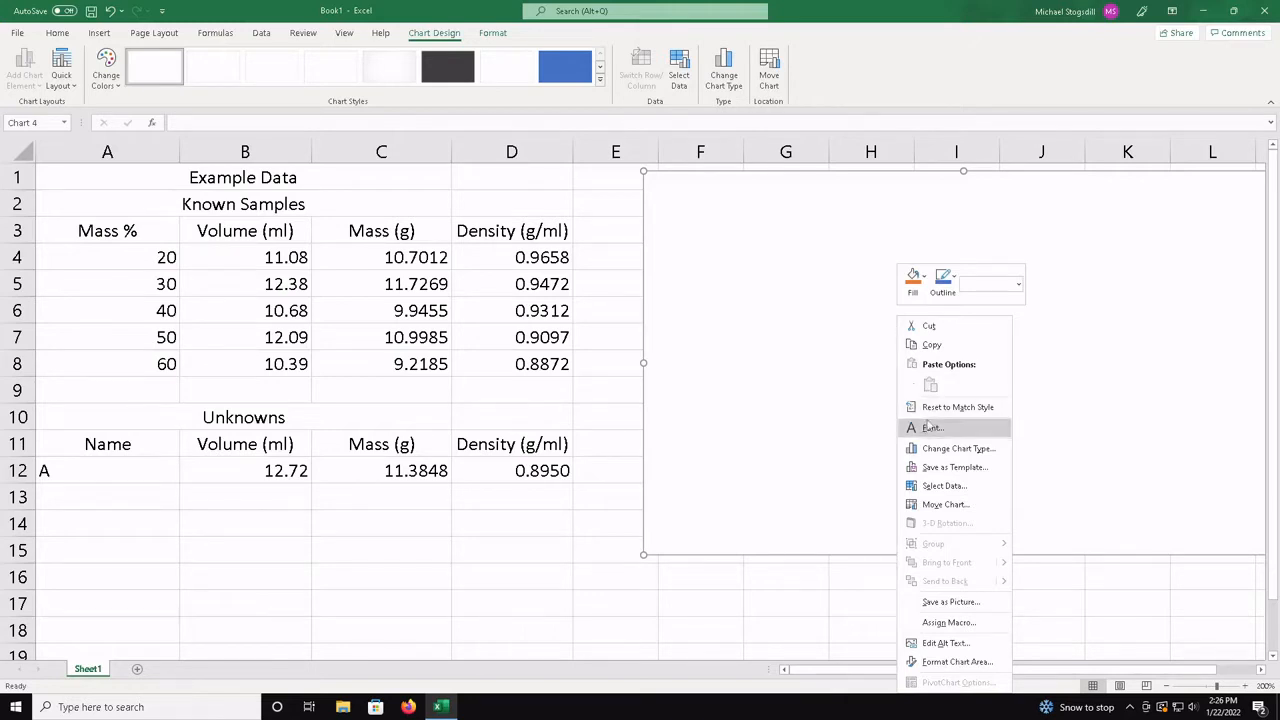
pyautogui.click(971, 494)
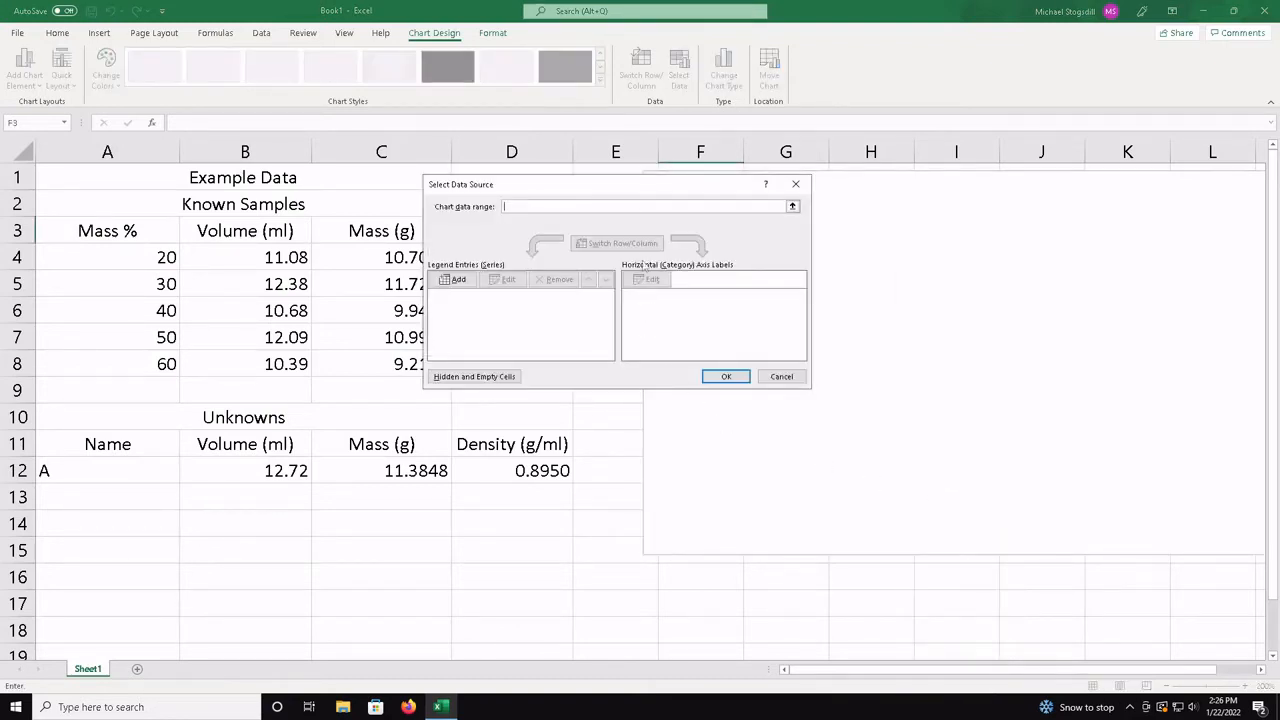
pyautogui.moveTo(643, 193); pyautogui.dragTo(898, 241)
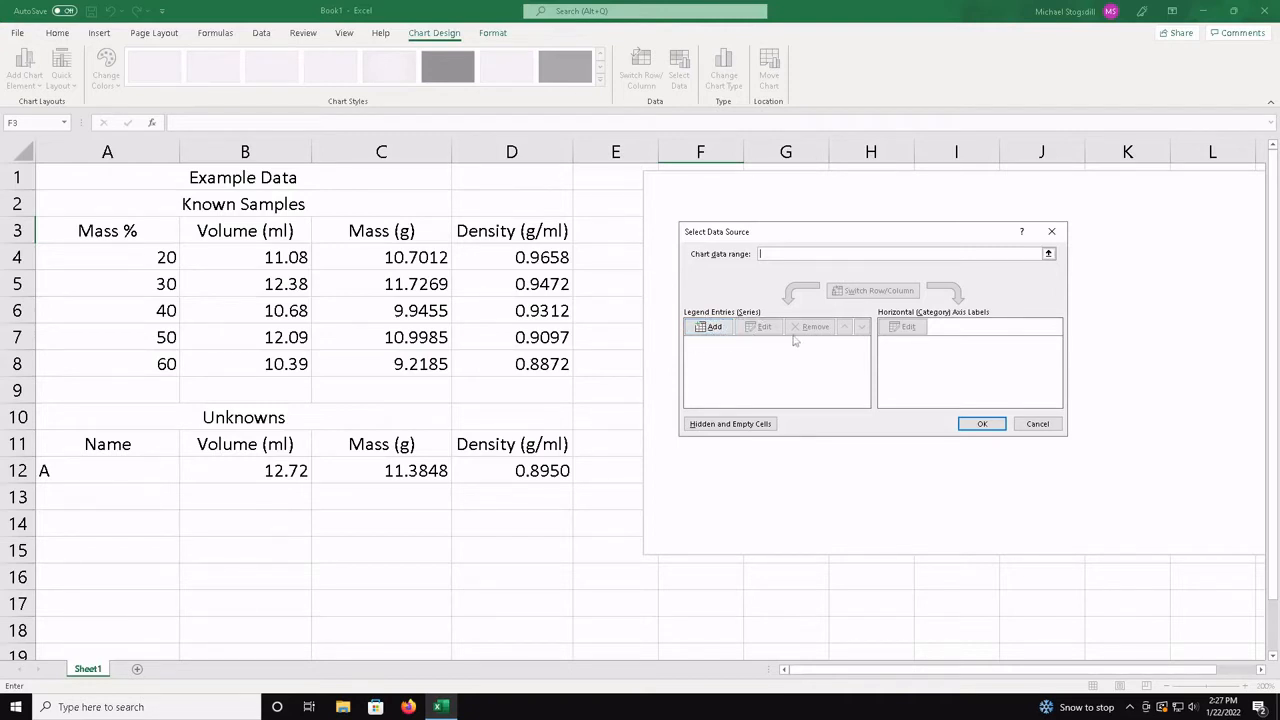
pyautogui.click(719, 329)
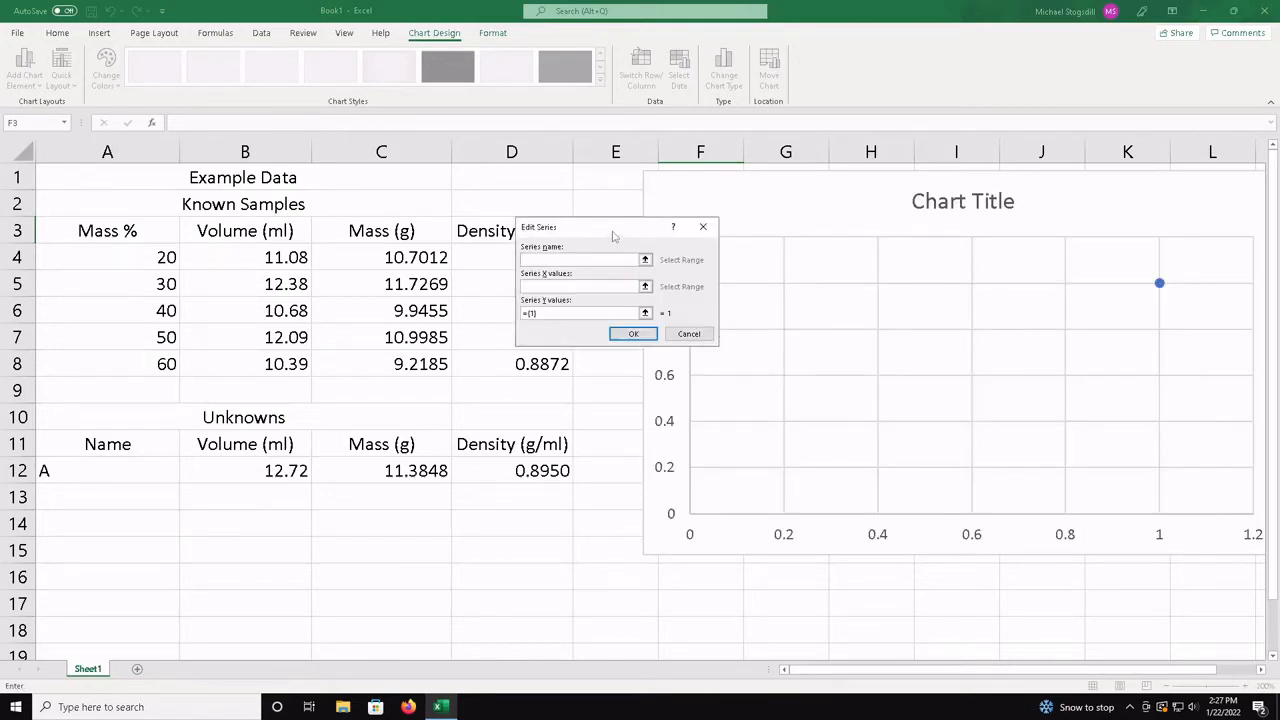
pyautogui.moveTo(614, 236); pyautogui.dragTo(793, 280)
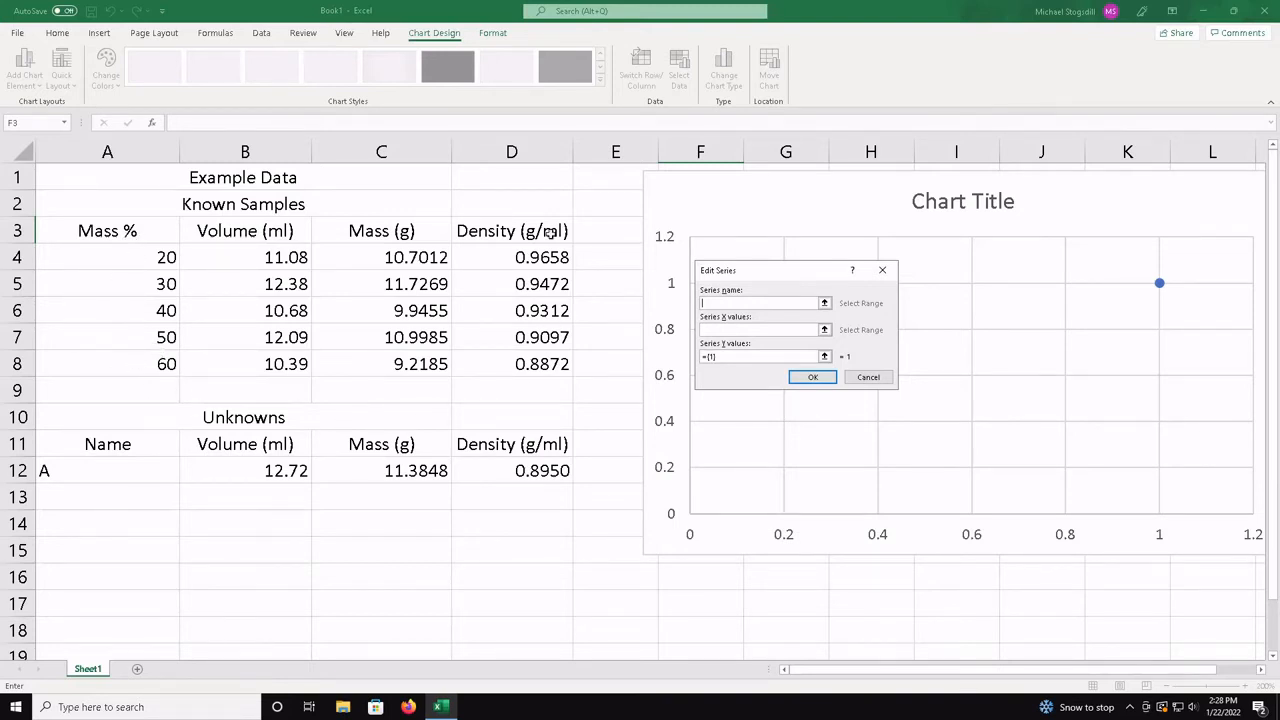
pyautogui.click(824, 331)
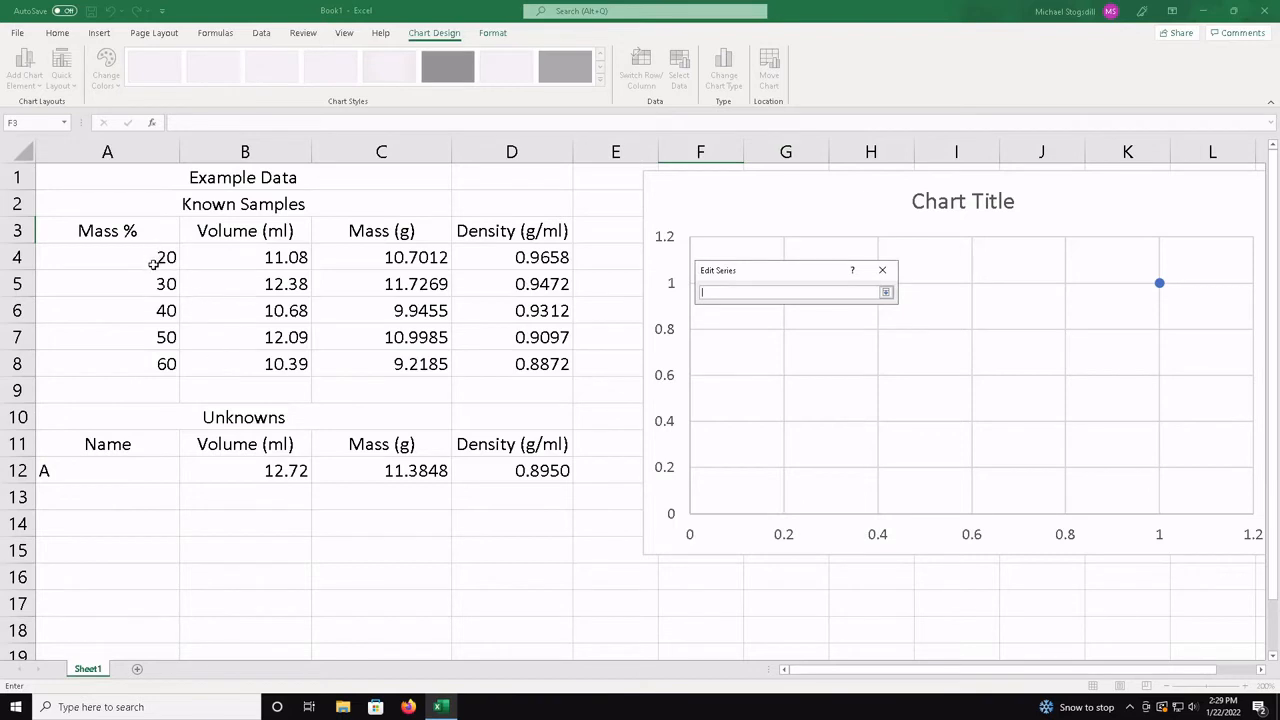
pyautogui.moveTo(152, 259); pyautogui.dragTo(158, 362)
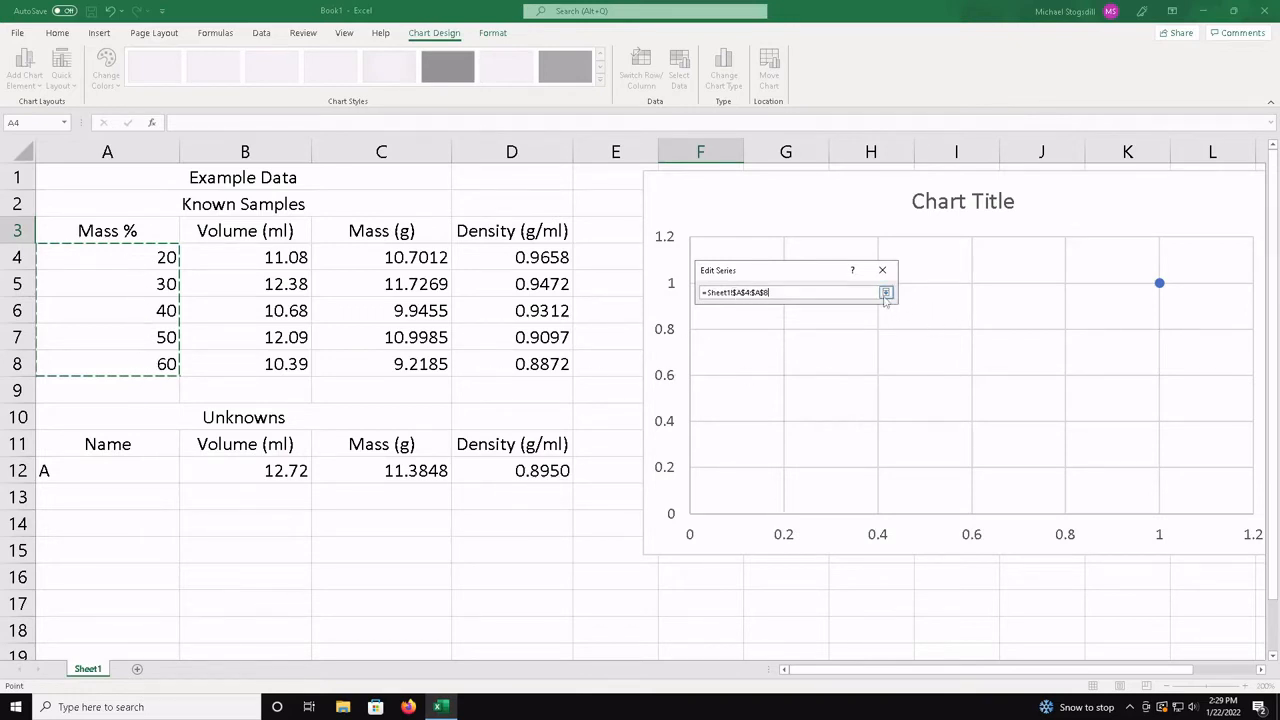
pyautogui.click(885, 293)
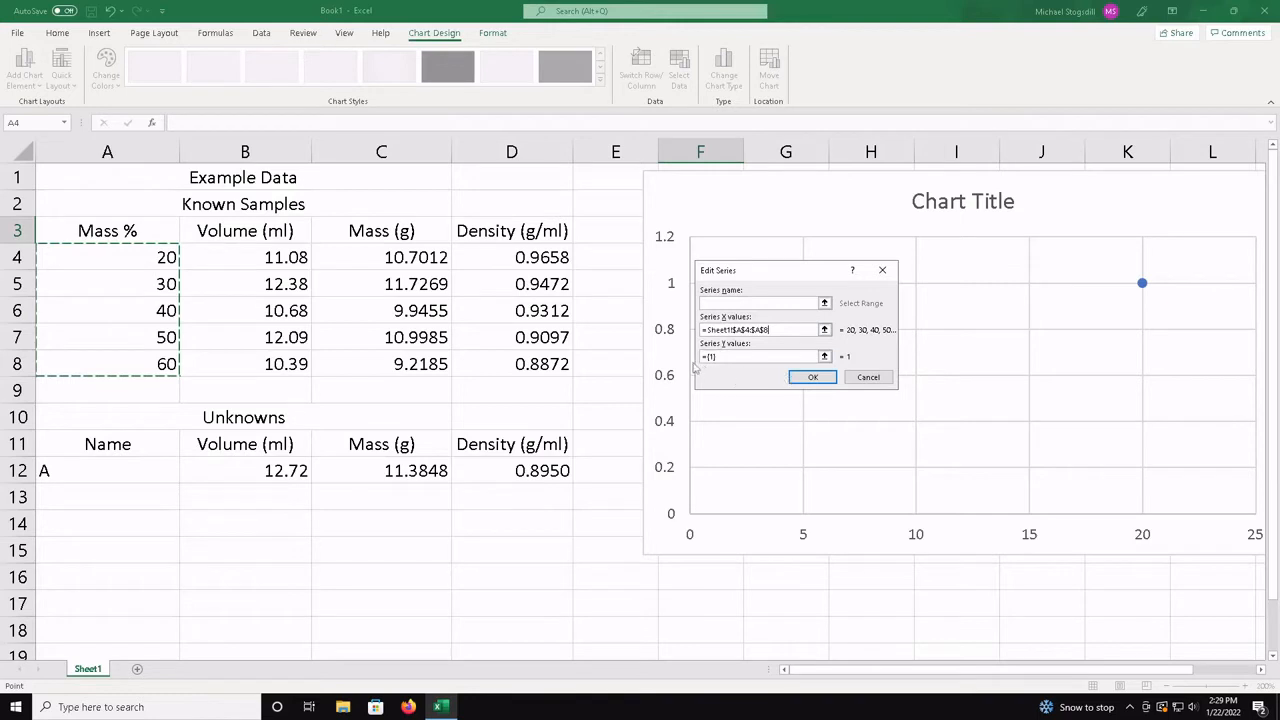
# Step: Set the series Y values to the known densities D4:D8, accept the data source, and shift the chart fully into view
pyautogui.click(826, 356)
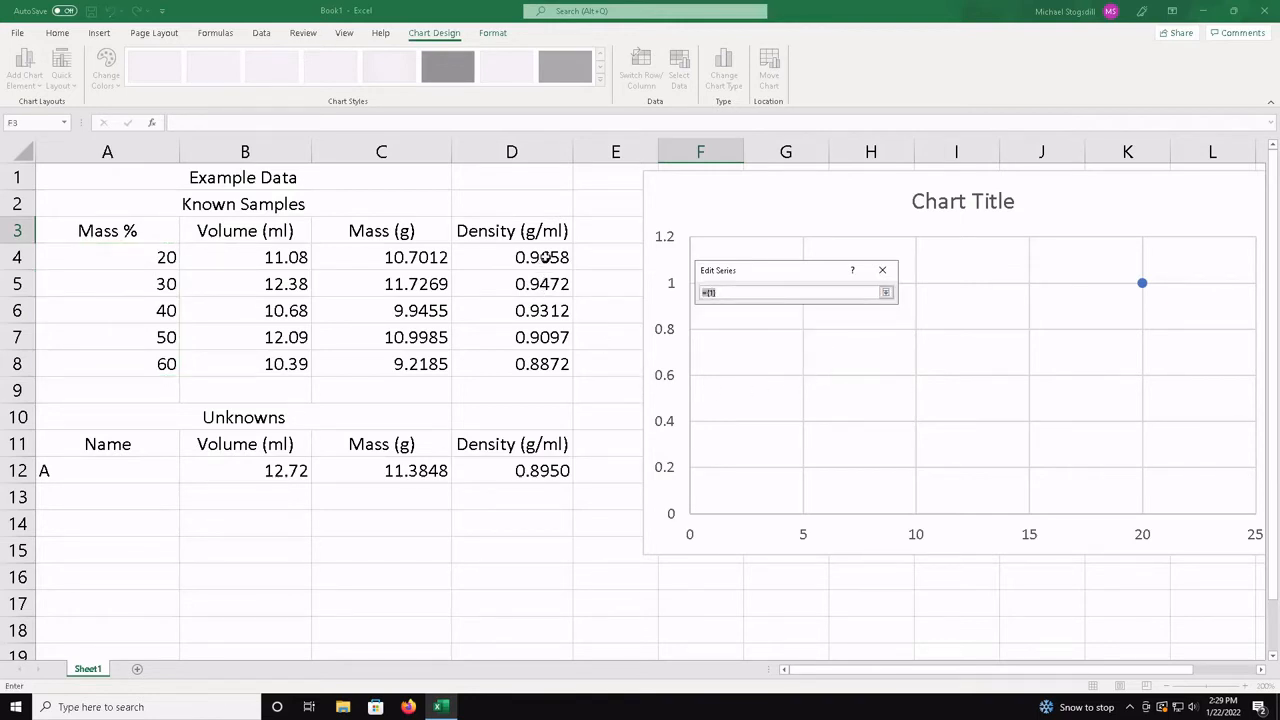
pyautogui.moveTo(545, 257); pyautogui.dragTo(550, 365)
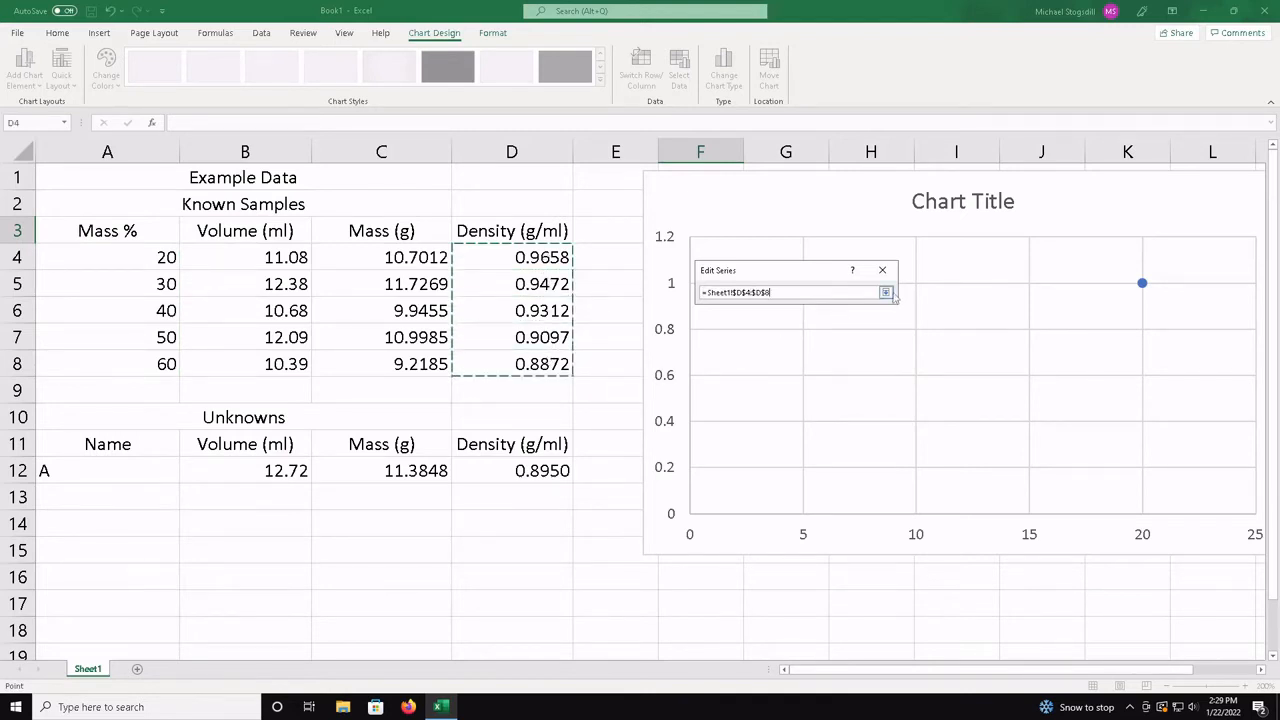
pyautogui.click(885, 292)
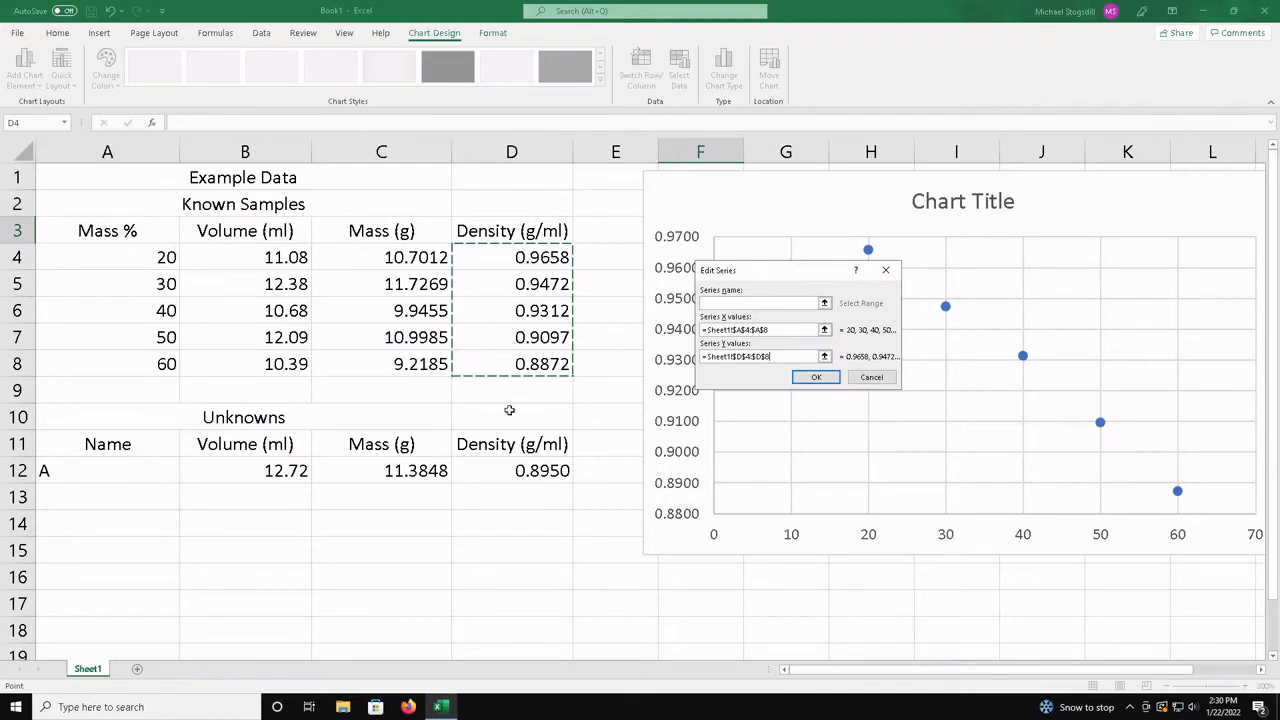
pyautogui.click(816, 377)
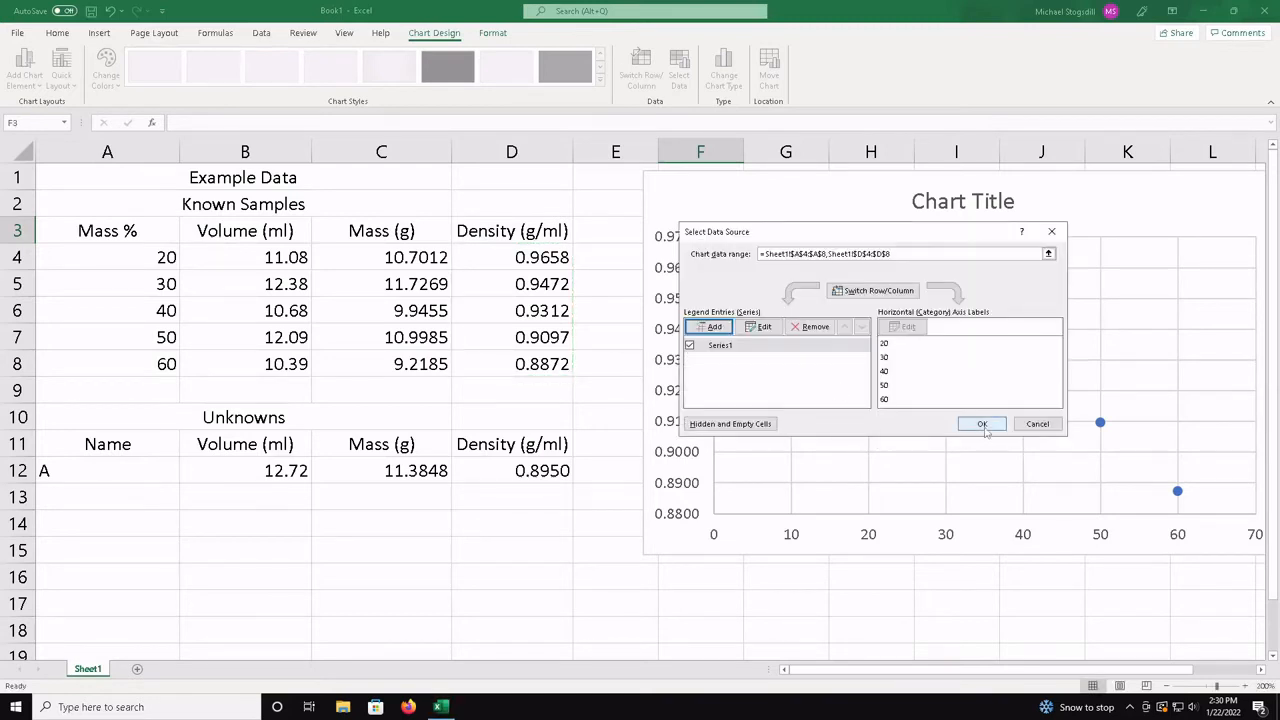
pyautogui.click(982, 424)
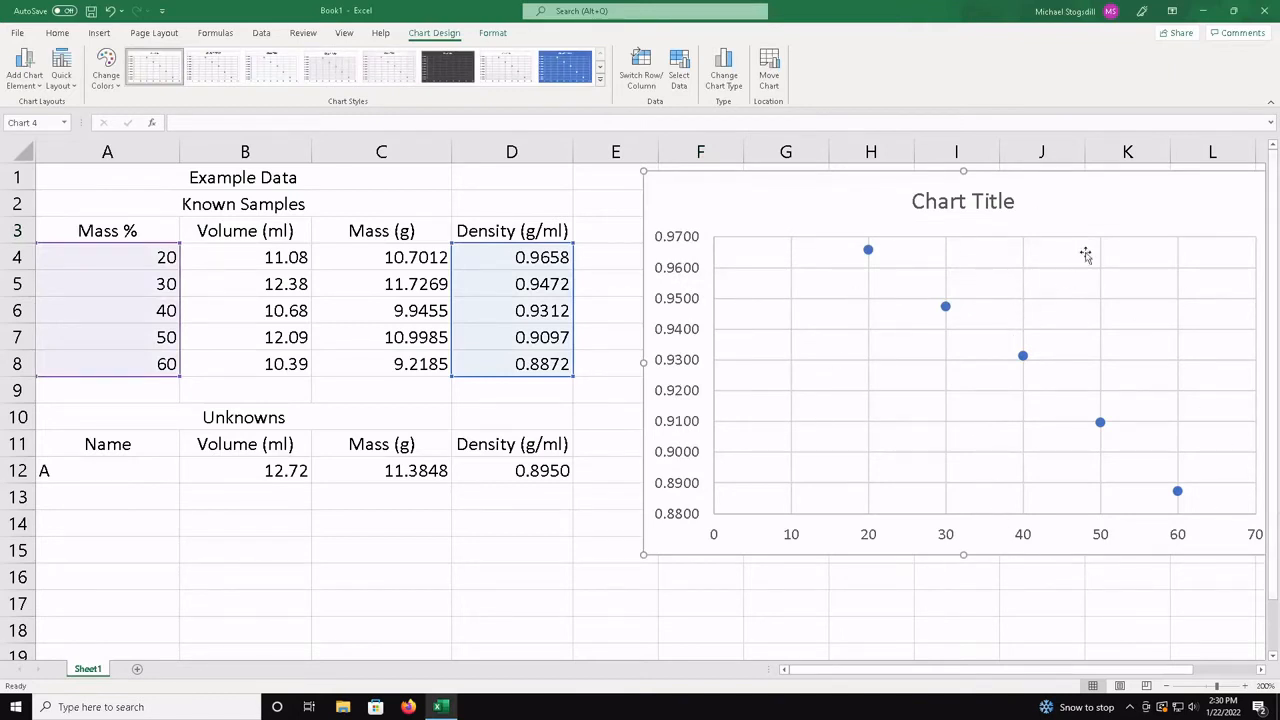
pyautogui.moveTo(1163, 206); pyautogui.dragTo(1113, 205)
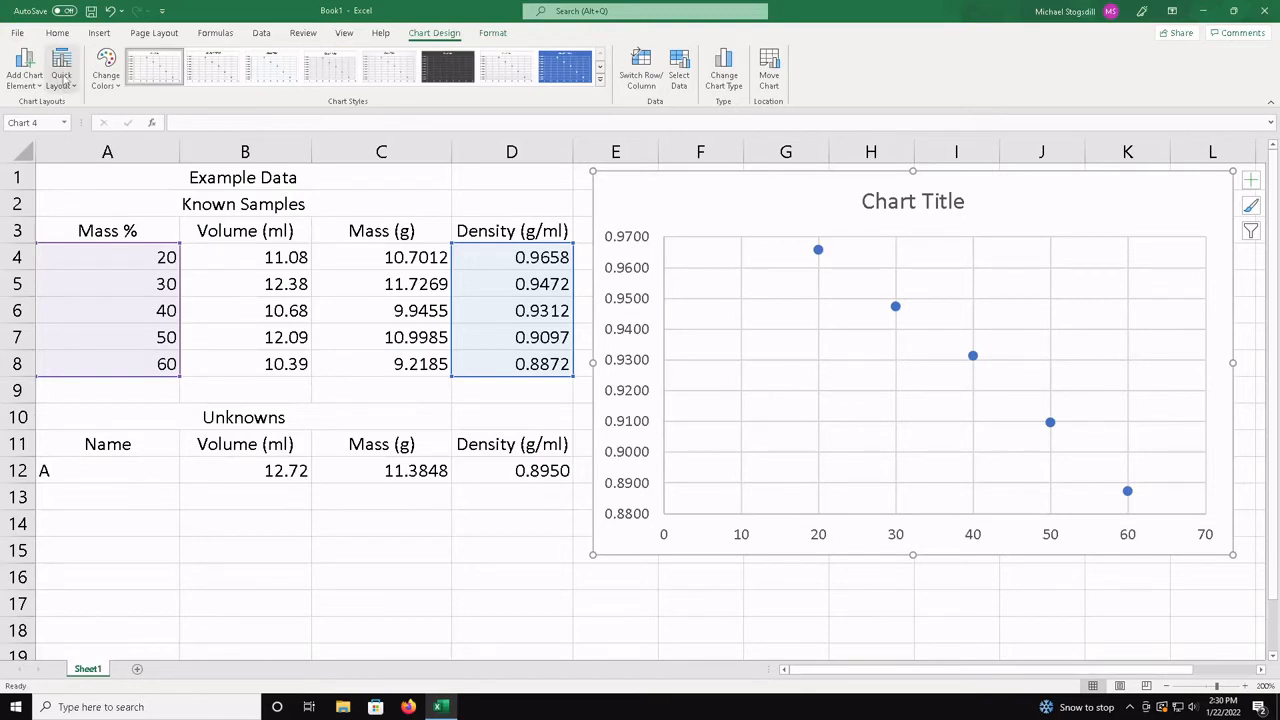
# Step: Apply the first quick layout, which has axis titles and a legend, to the scatter chart and delete the Series1 legend
pyautogui.click(53, 77)
pyautogui.click(71, 67)
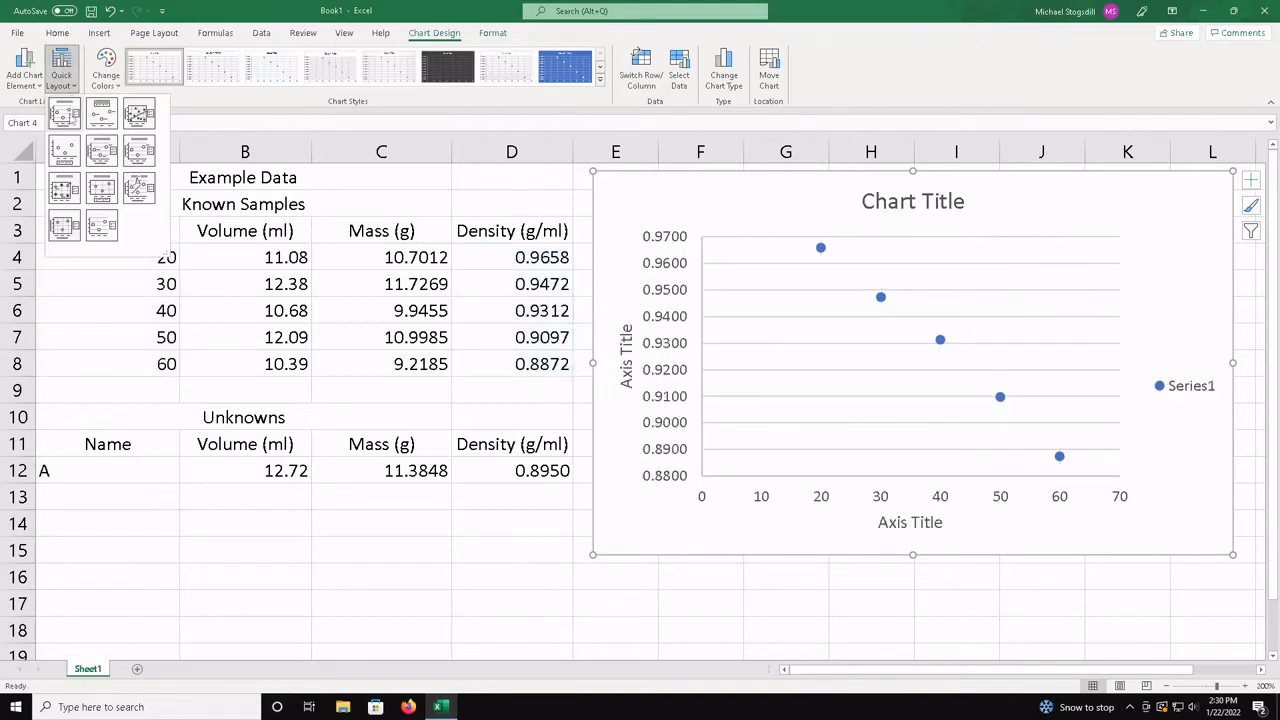
pyautogui.click(72, 119)
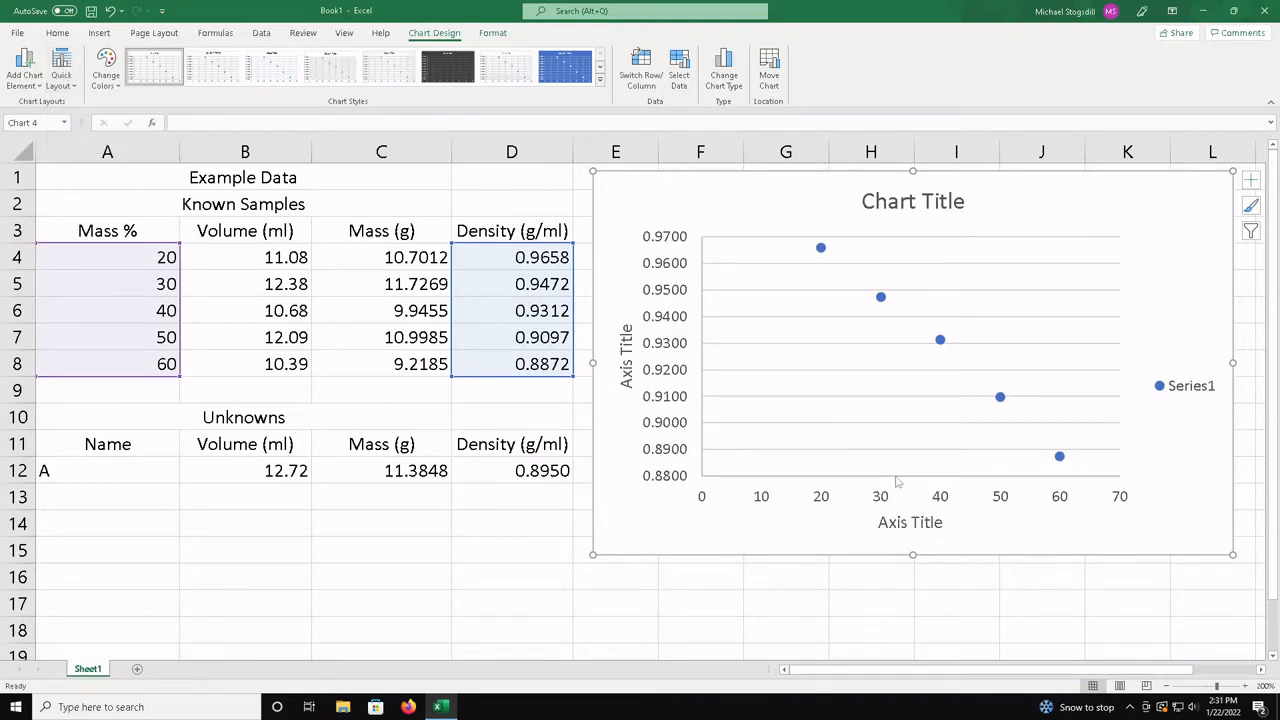
pyautogui.click(61, 75)
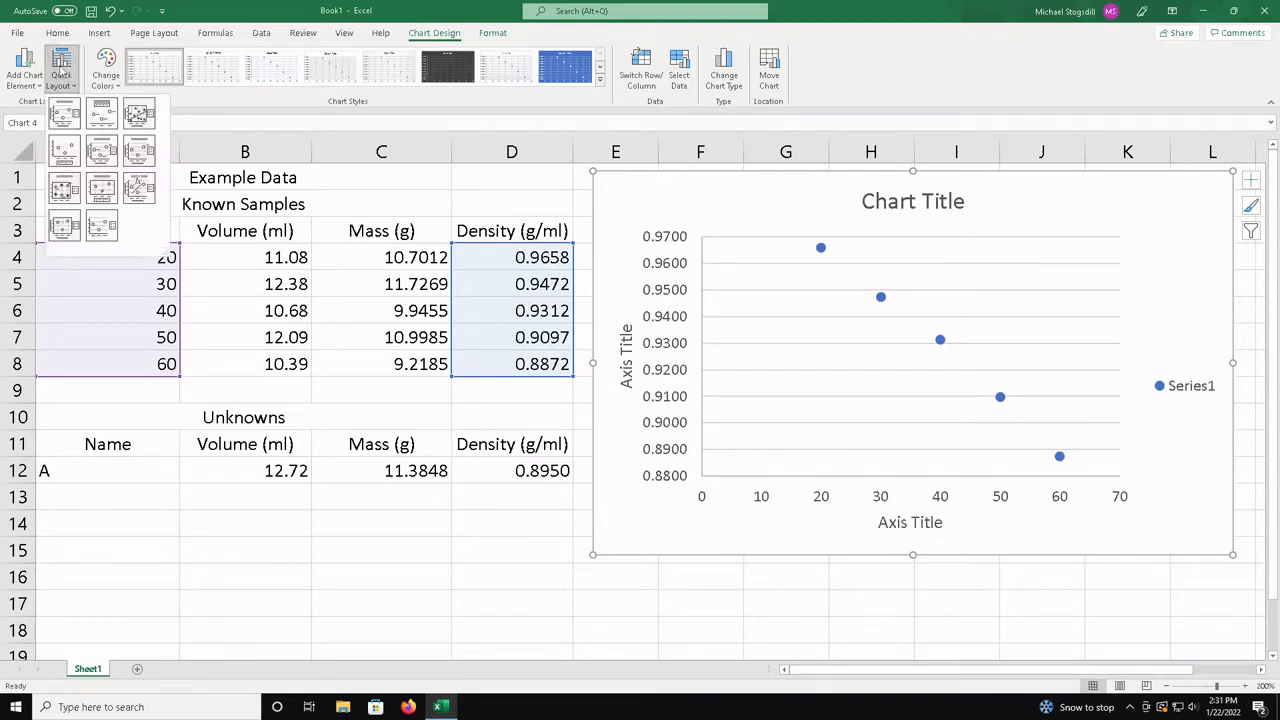
pyautogui.click(73, 120)
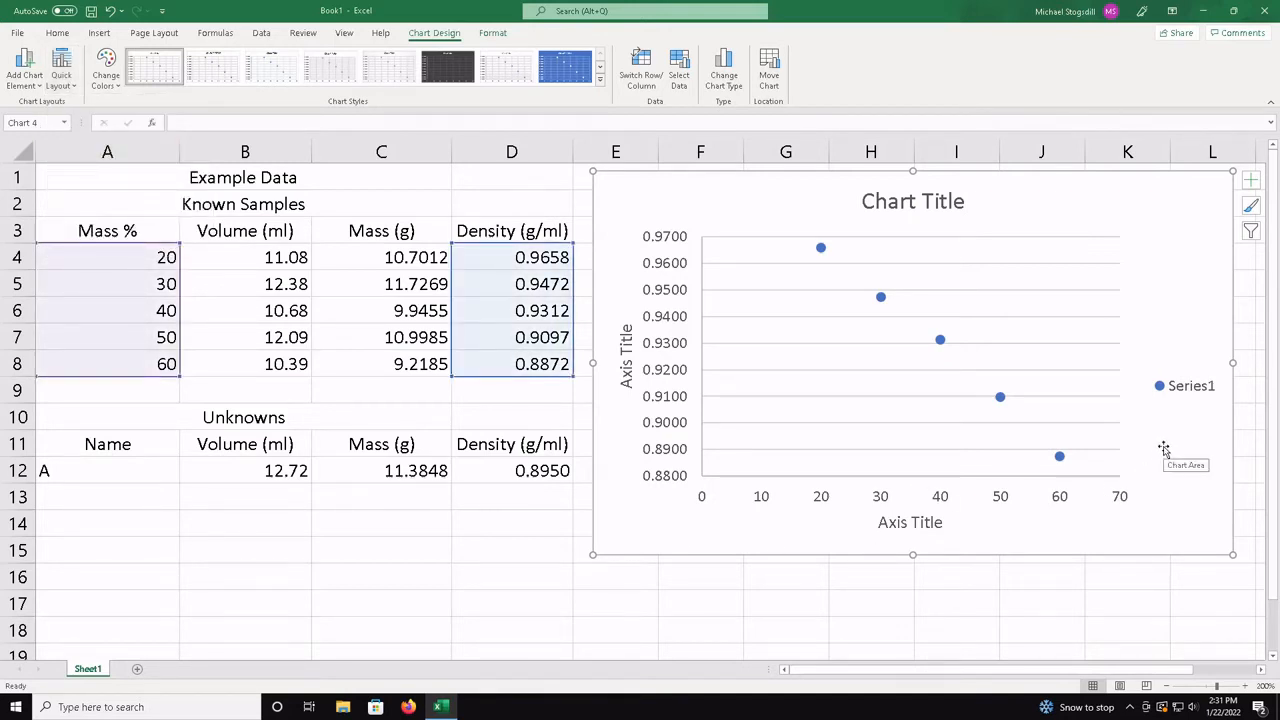
pyautogui.click(1196, 392)
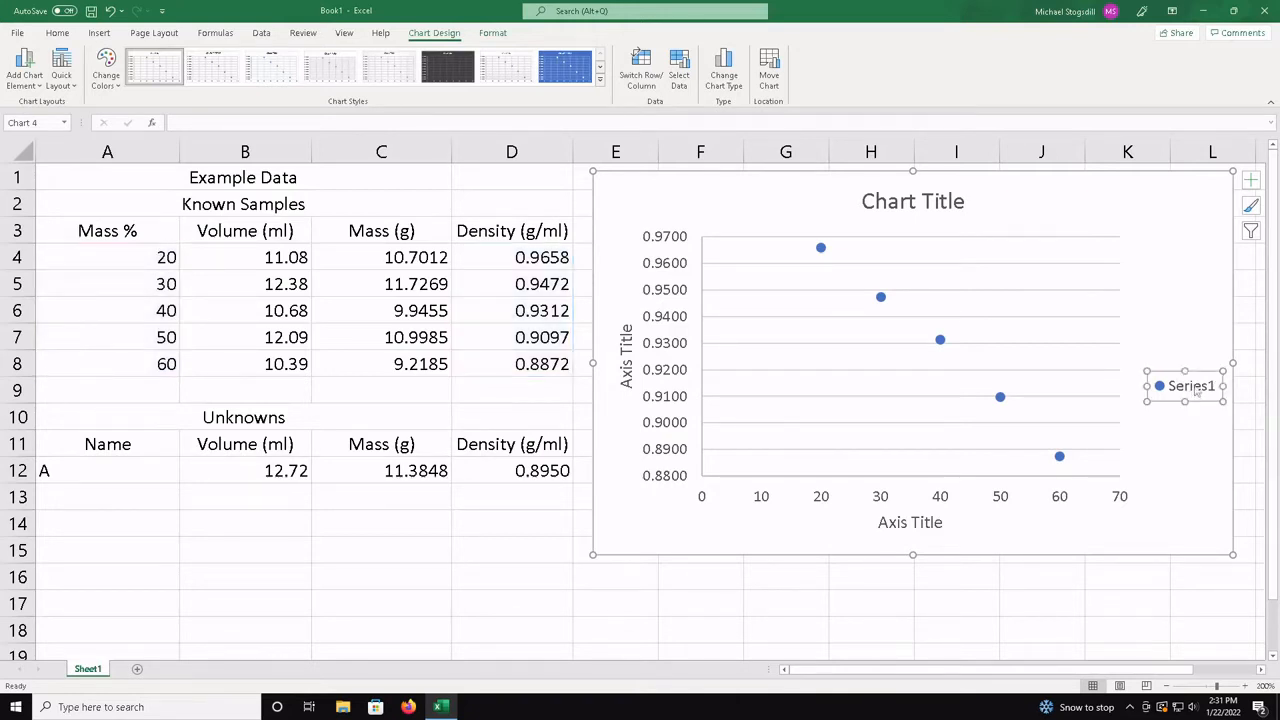
pyautogui.press('Delete')
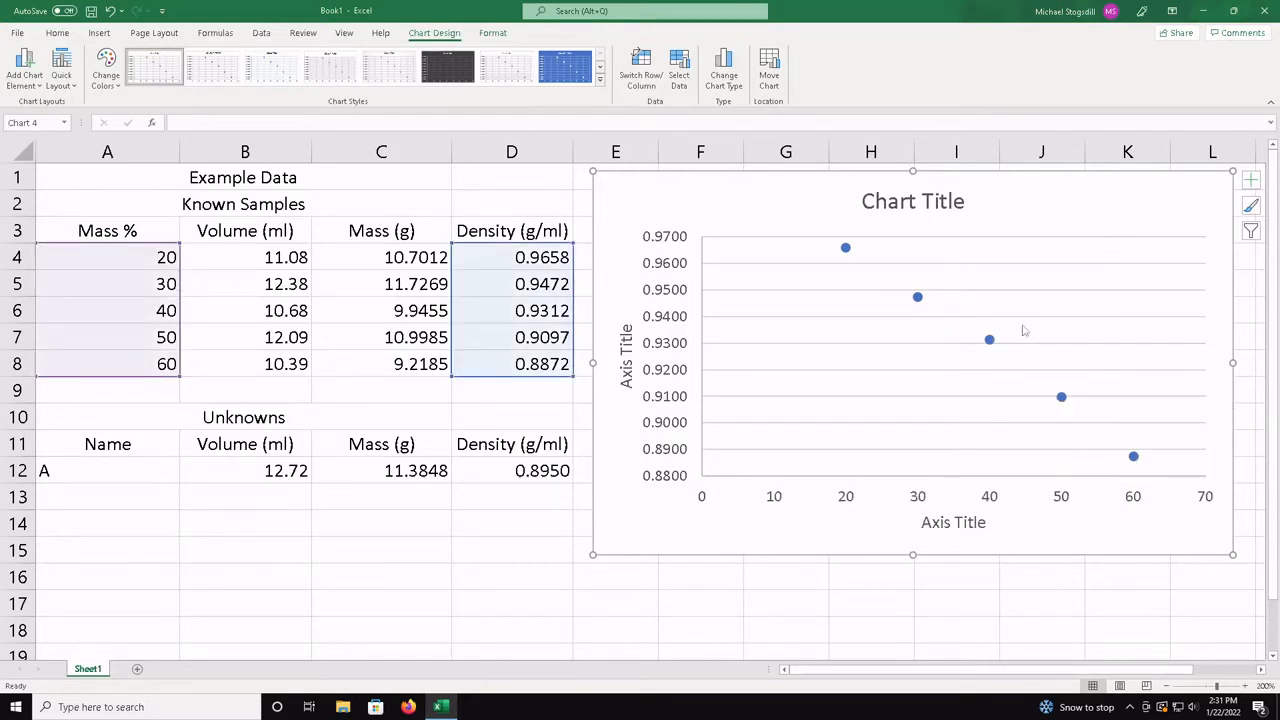
# Step: Replace the chart title with "Mass % Ethanol vs. Density"
pyautogui.click(949, 201)
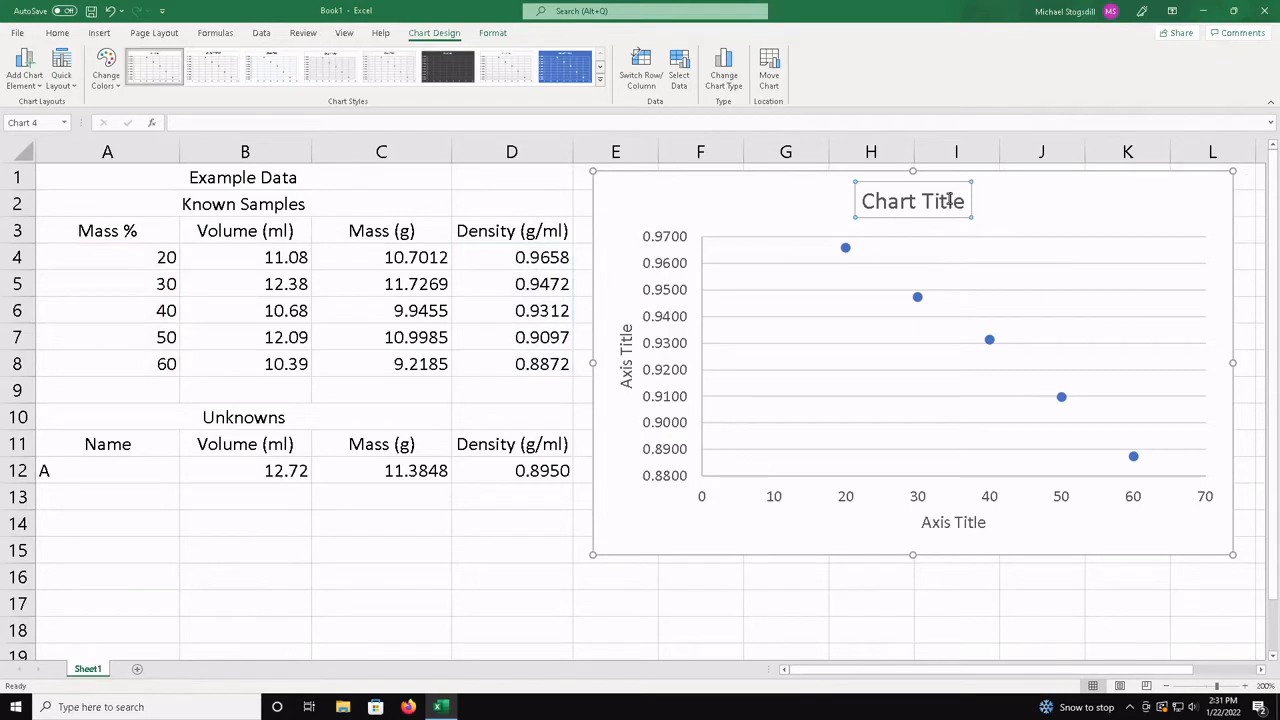
pyautogui.tripleClick(949, 201)
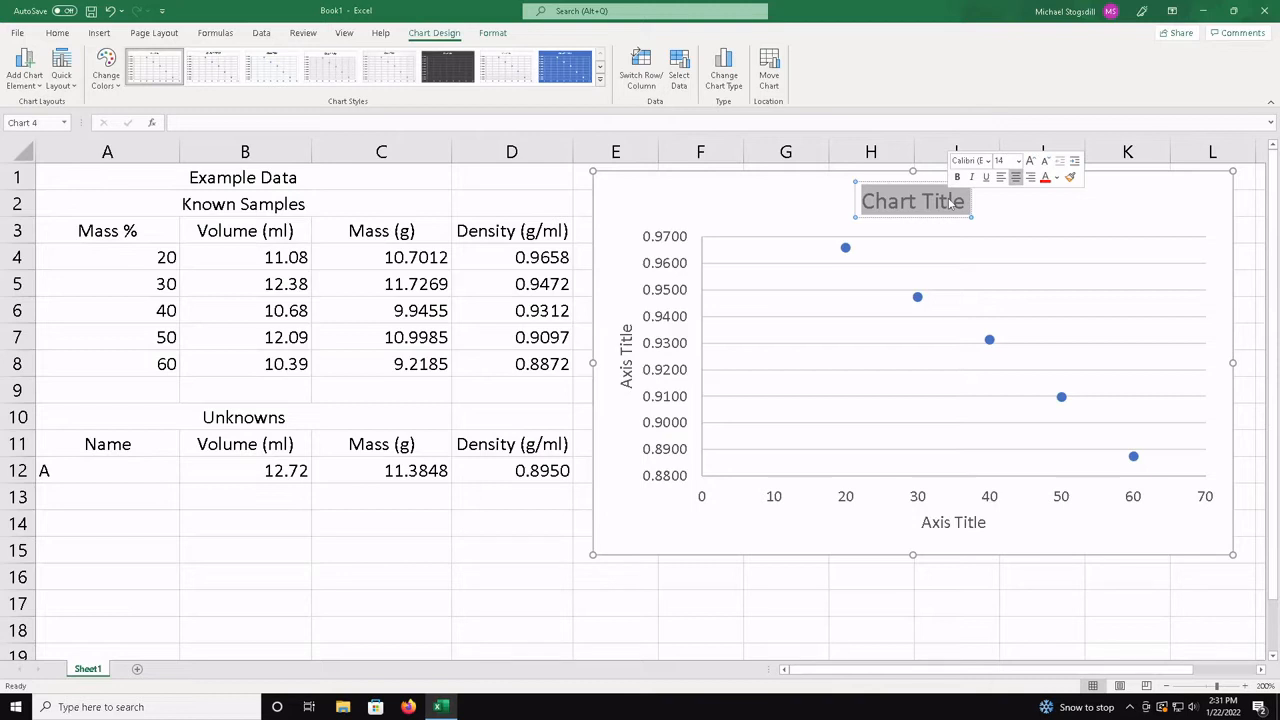
pyautogui.write('Mas')
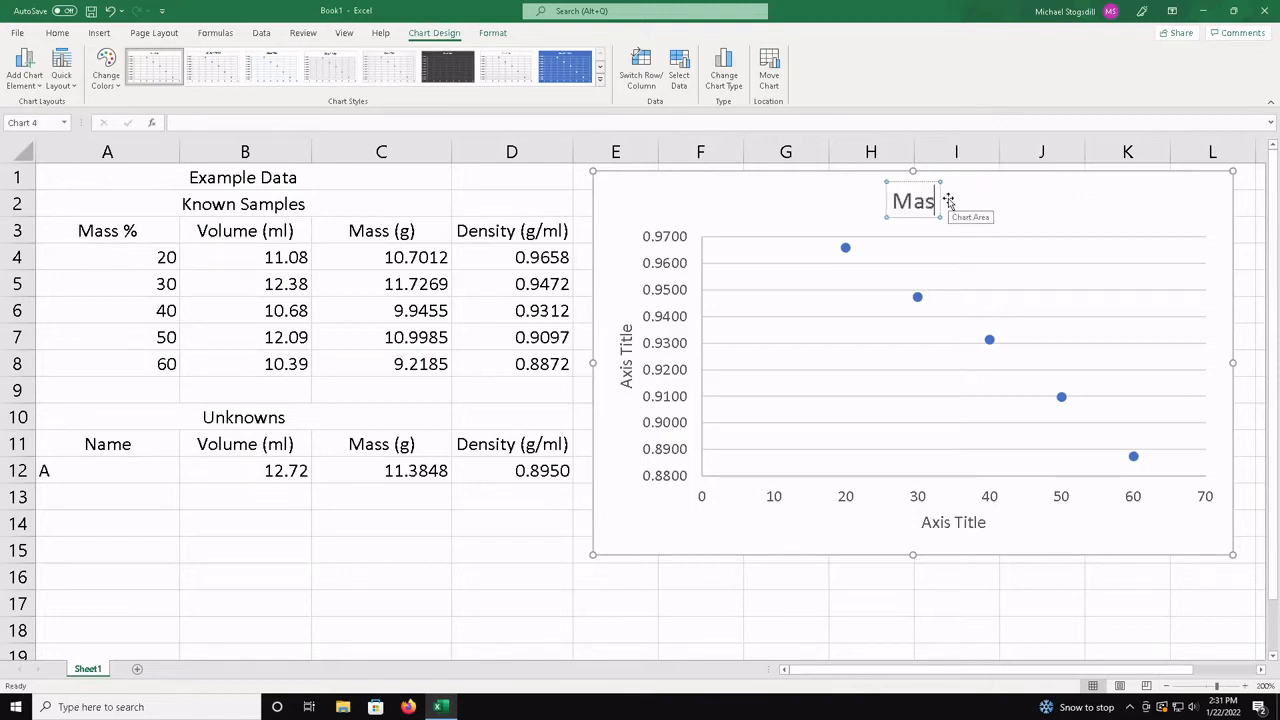
pyautogui.write('s %')
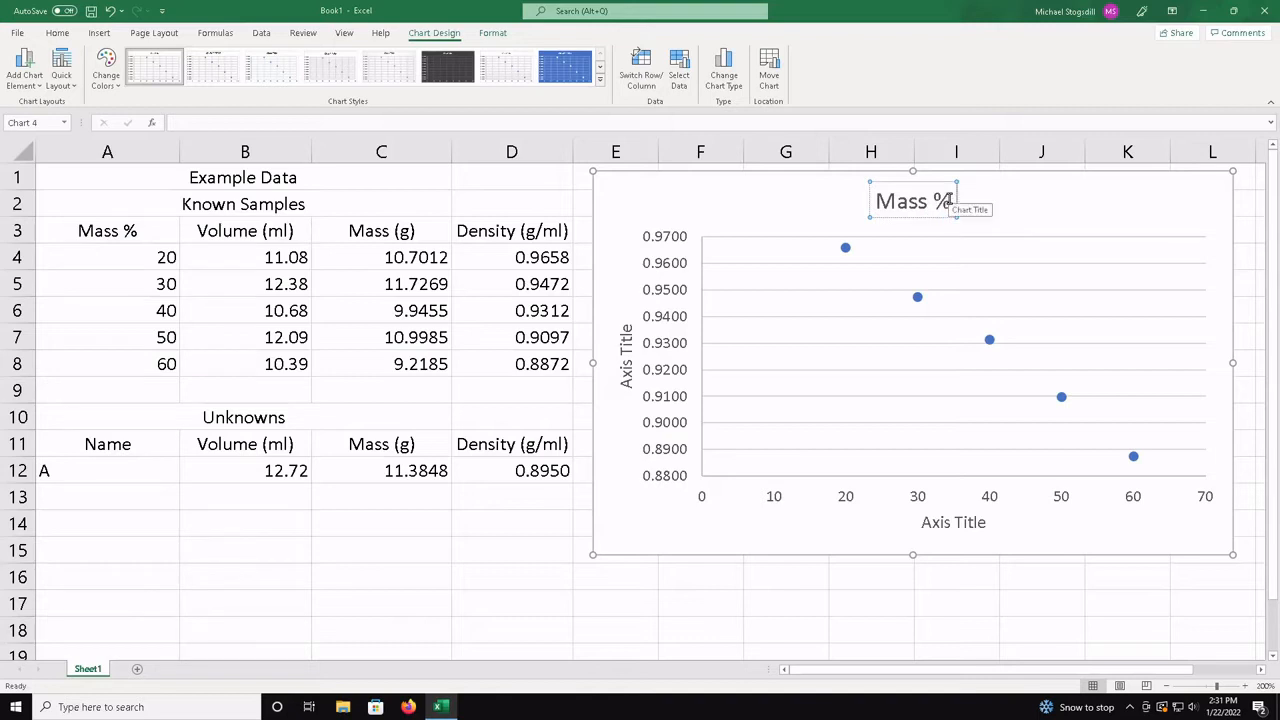
pyautogui.write(' Ethanol')
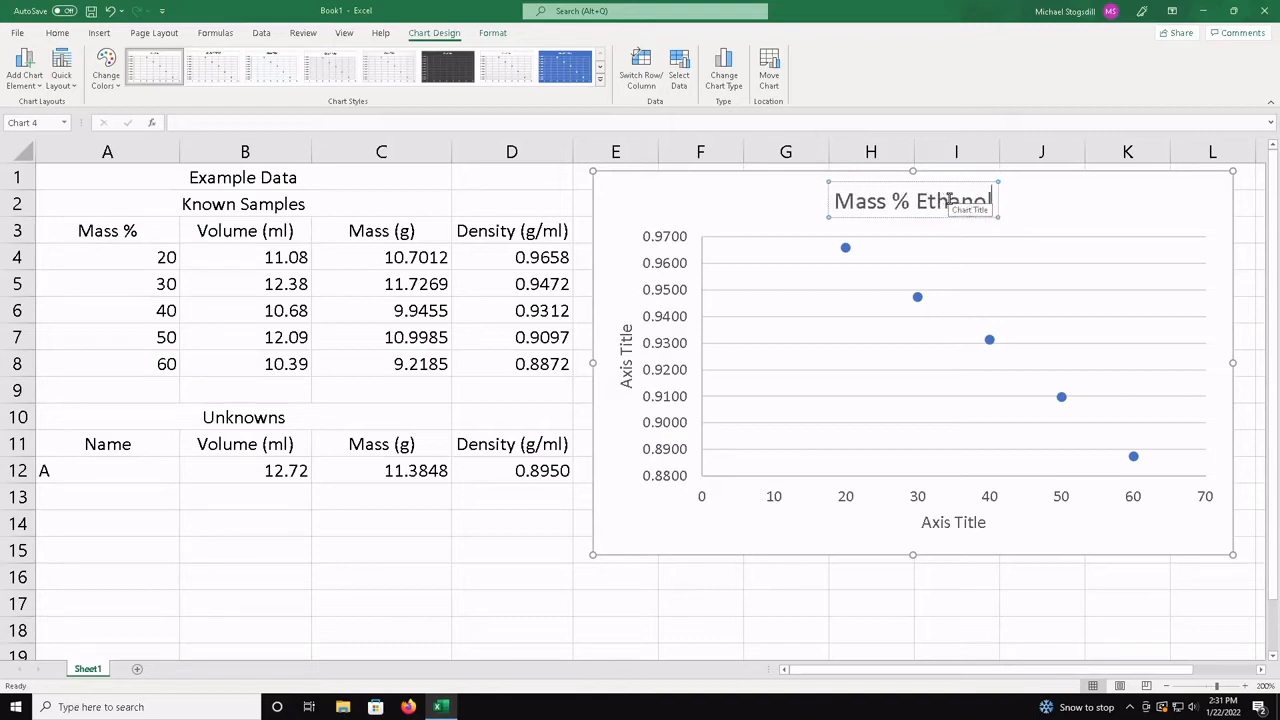
pyautogui.write(' vs.')
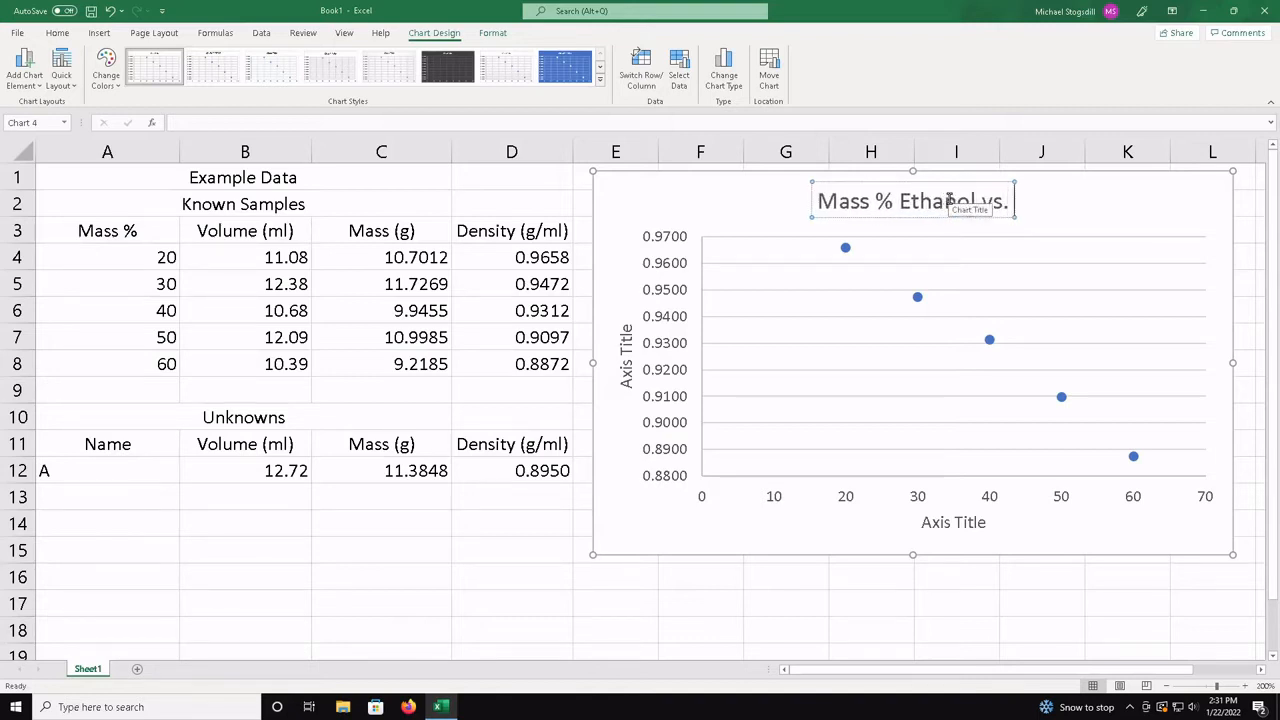
pyautogui.write(' Density')
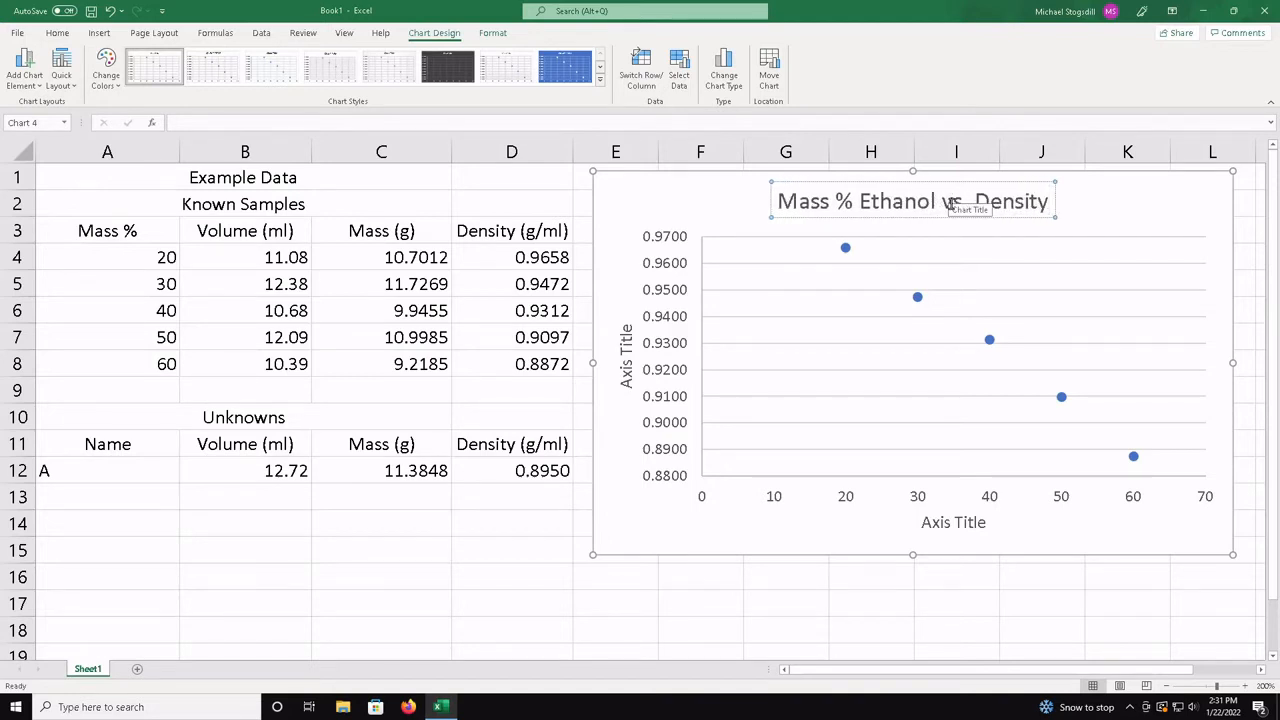
# Step: Change the horizontal axis title of the chart to "Mass % Ethanol"
pyautogui.doubleClick(951, 524)
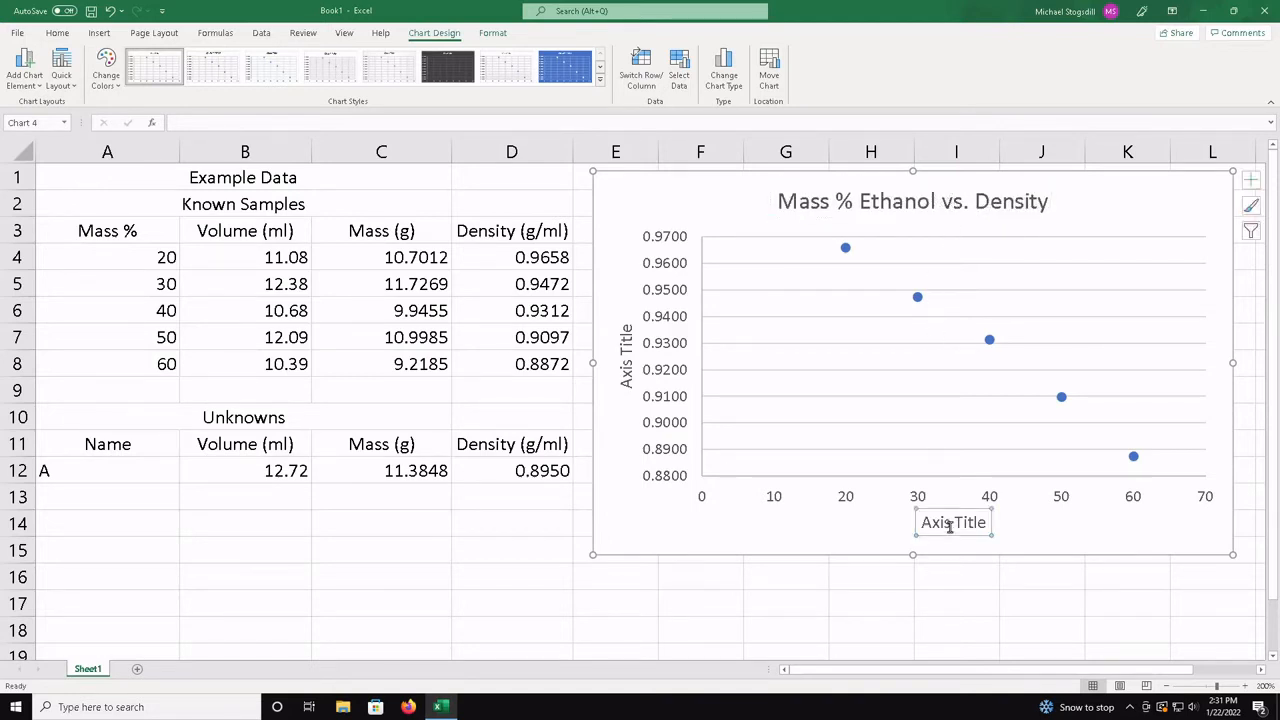
pyautogui.tripleClick(949, 527)
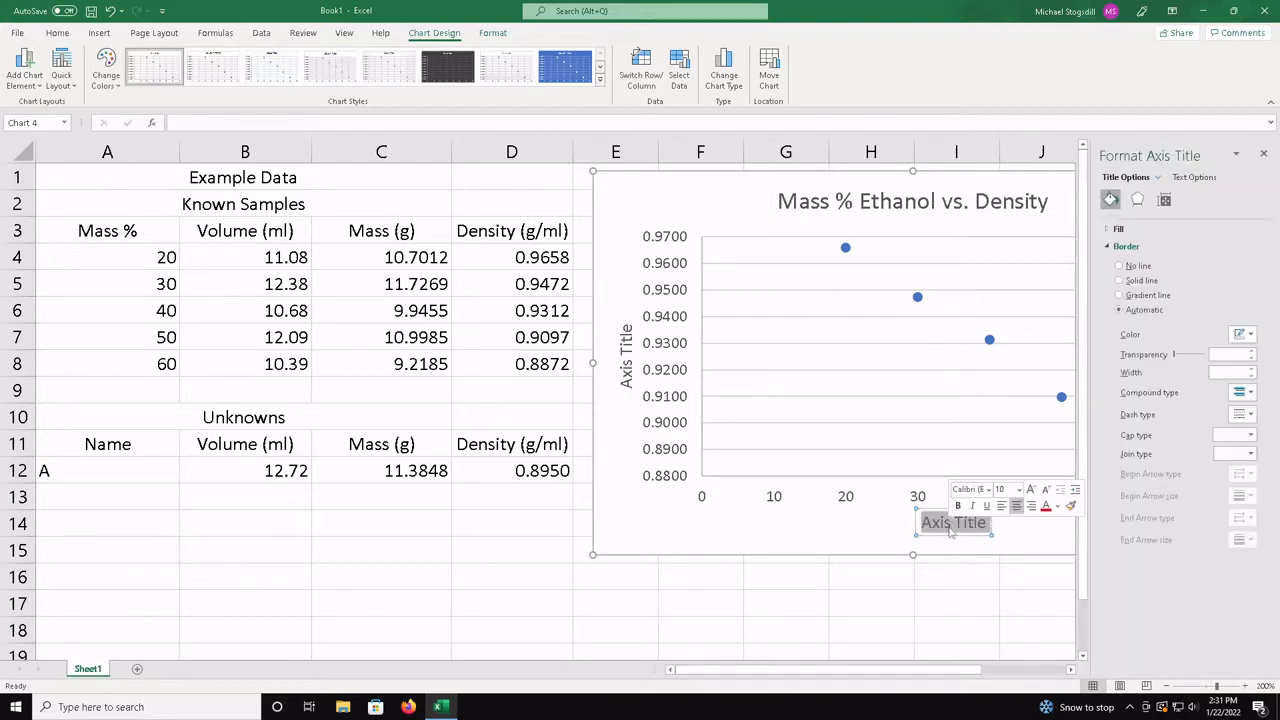
pyautogui.doubleClick(949, 527)
pyautogui.doubleClick(949, 527)
pyautogui.tripleClick(949, 527)
pyautogui.doubleClick(949, 527)
pyautogui.doubleClick(964, 525)
pyautogui.click(964, 525)
pyautogui.tripleClick(965, 530)
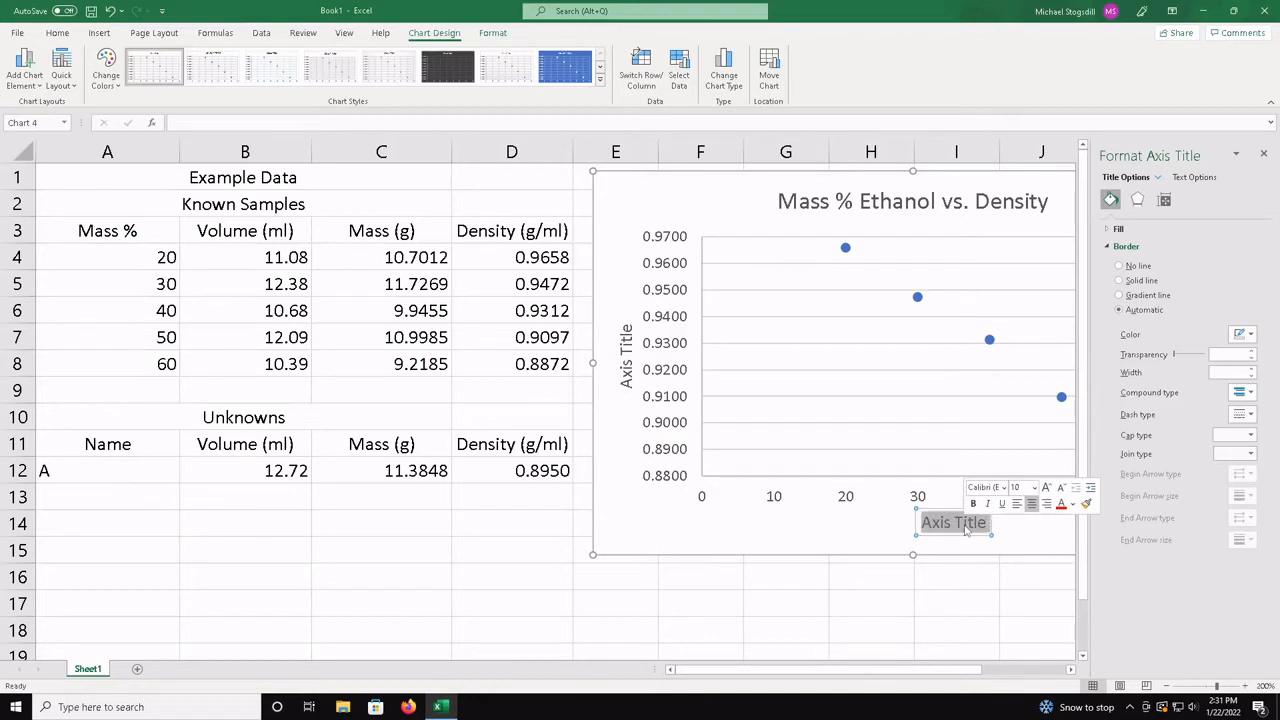
pyautogui.press('BackSpace')
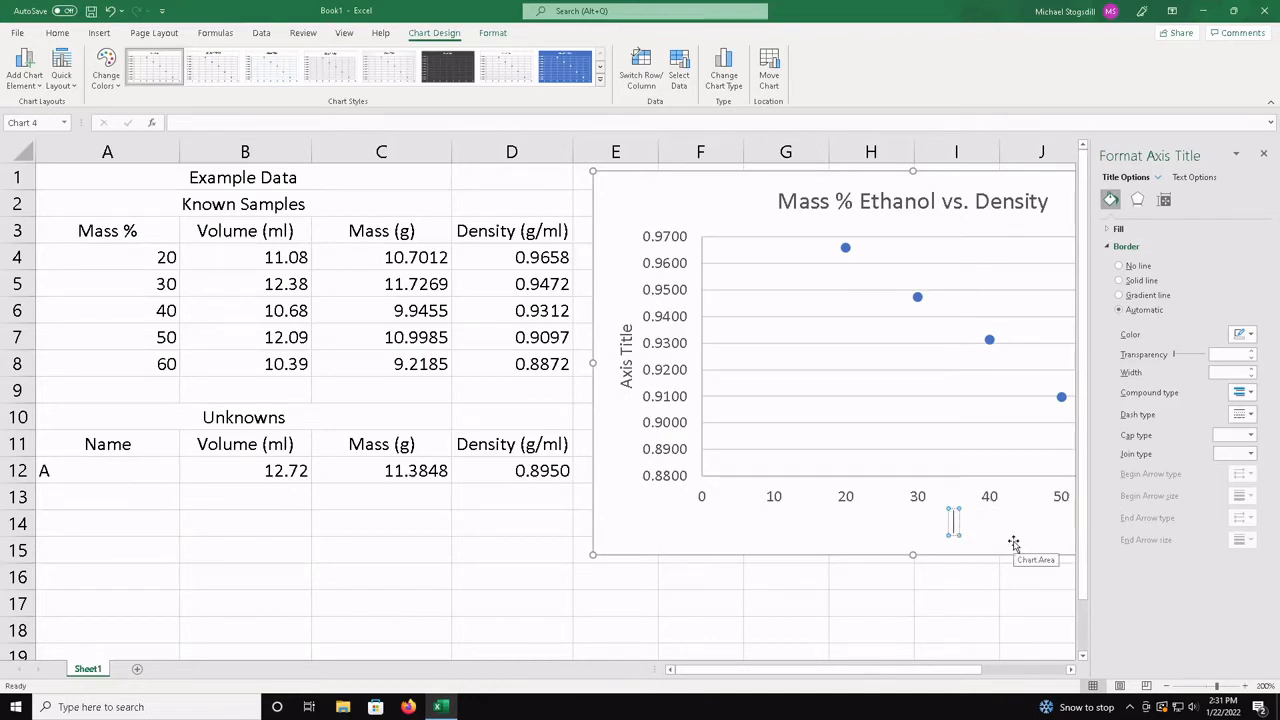
pyautogui.write('Mass % Ethanol')
# Step: Change the vertical axis title to "Density (g/ml)", then deselect the chart and close its formatting options
pyautogui.click(626, 375)
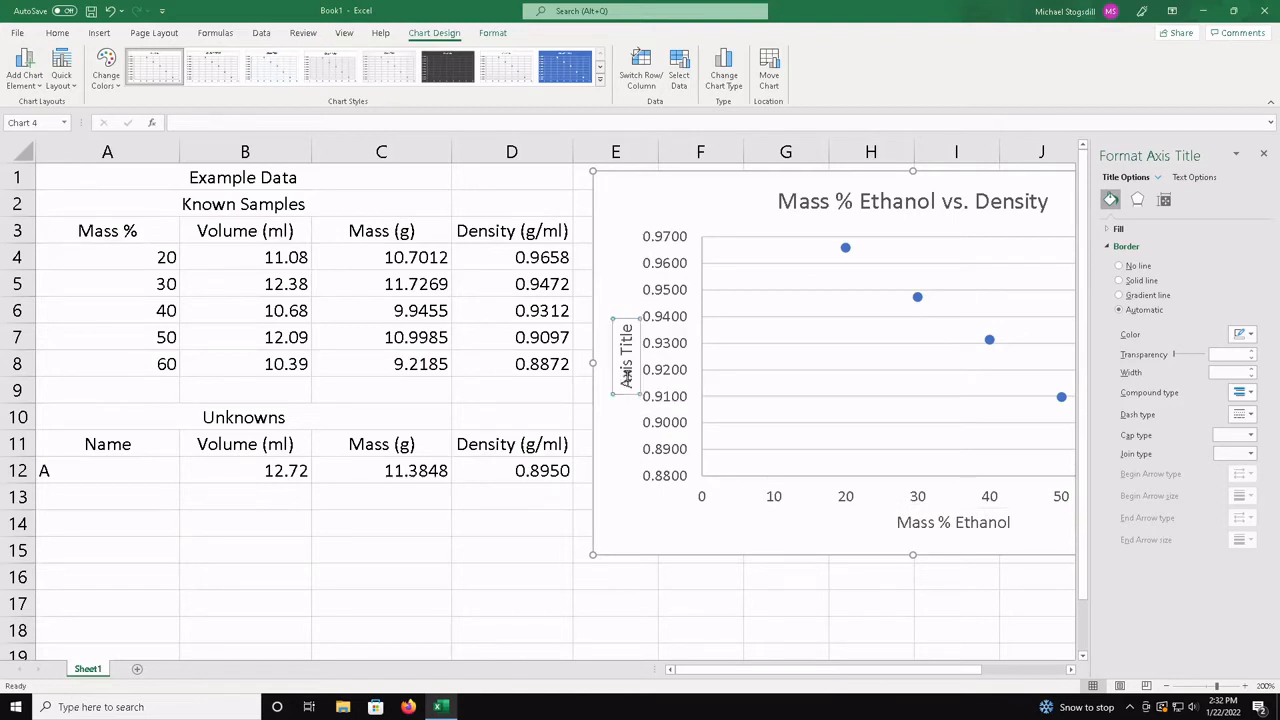
pyautogui.tripleClick(626, 376)
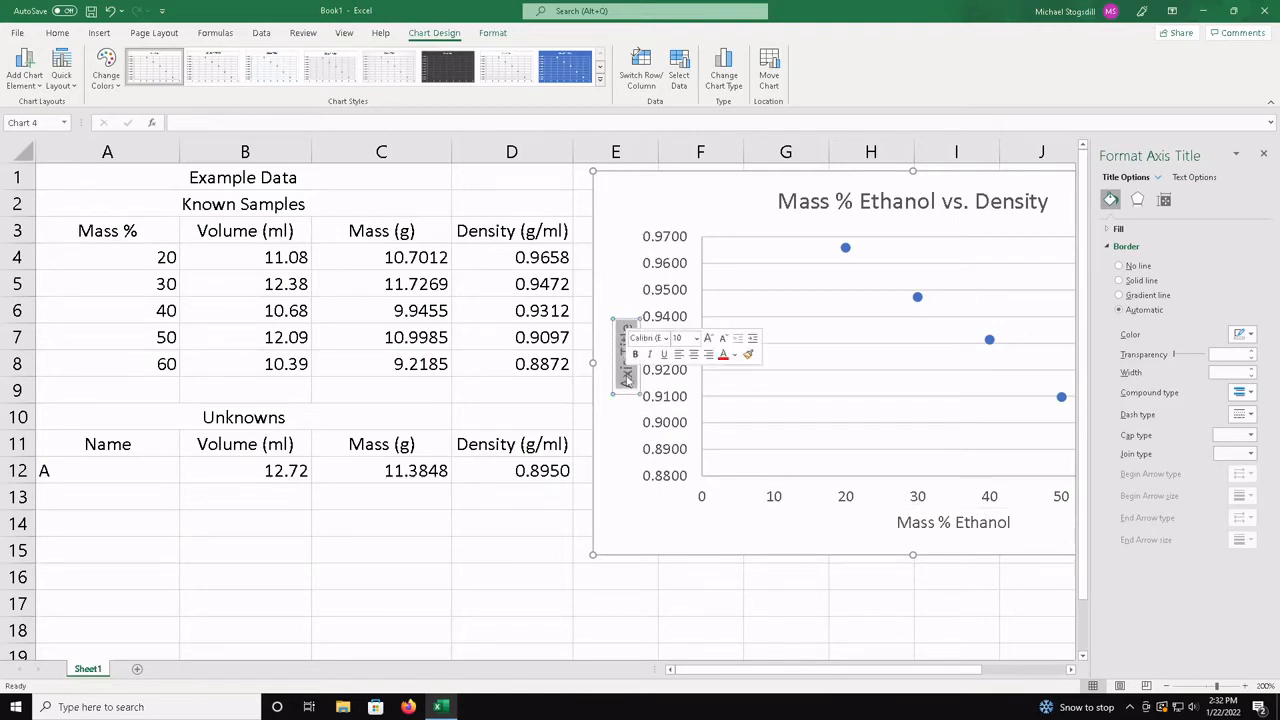
pyautogui.press('BackSpace')
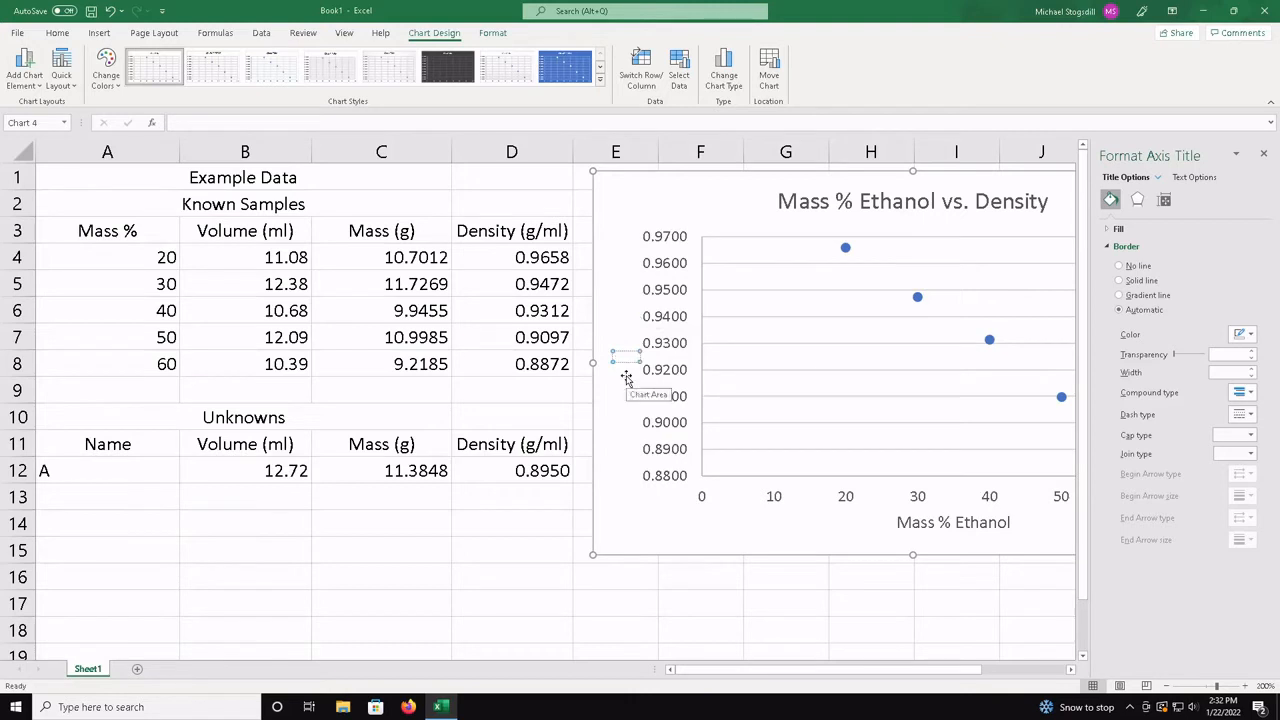
pyautogui.write('Density')
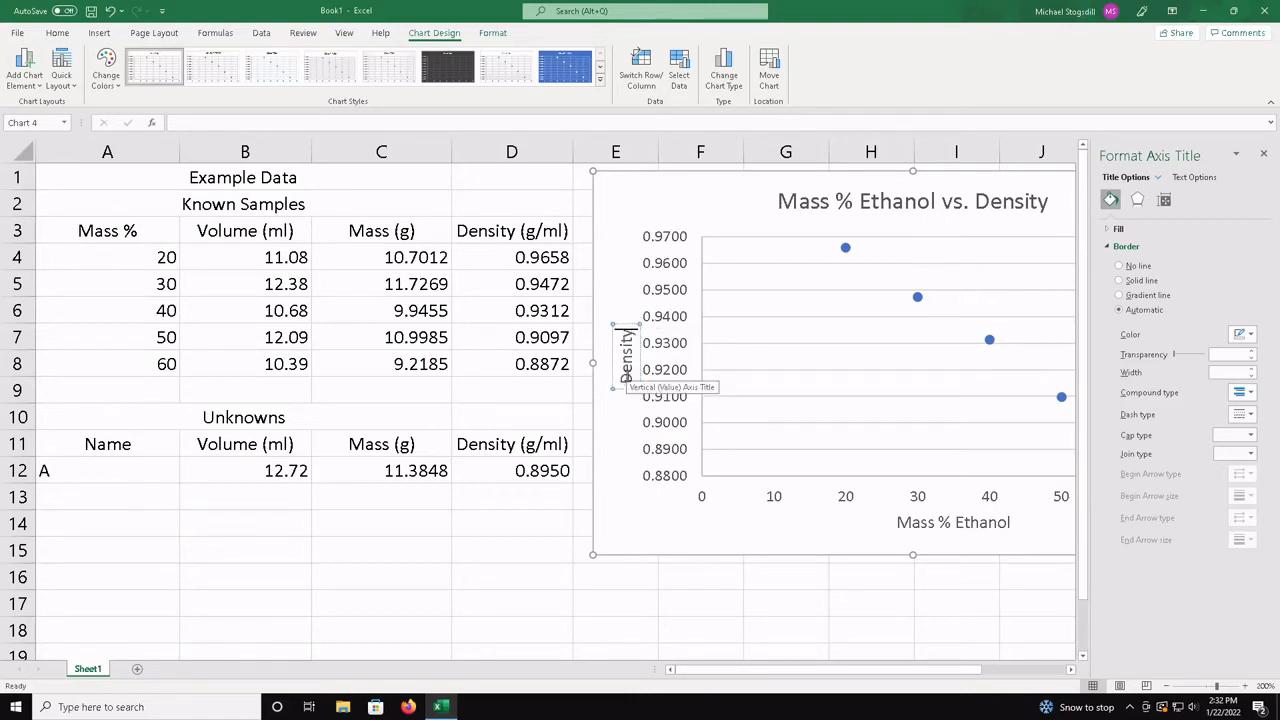
pyautogui.write(' (g/m')
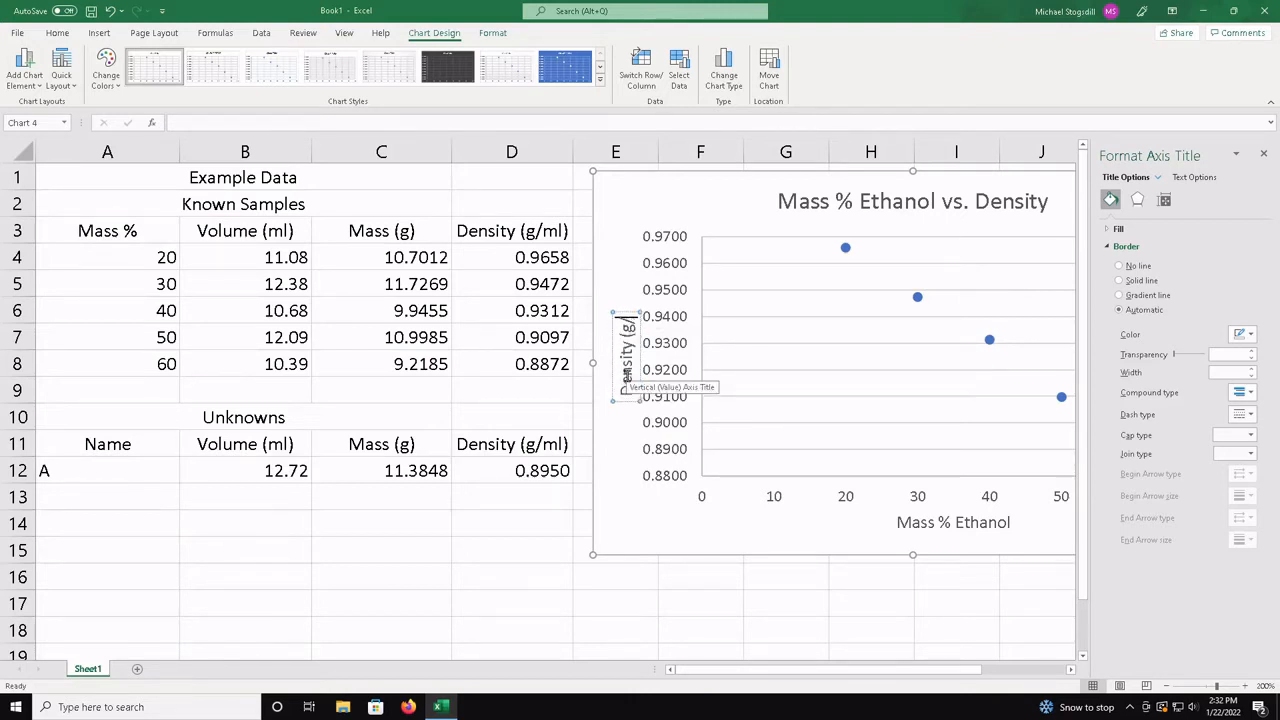
pyautogui.write('l)')
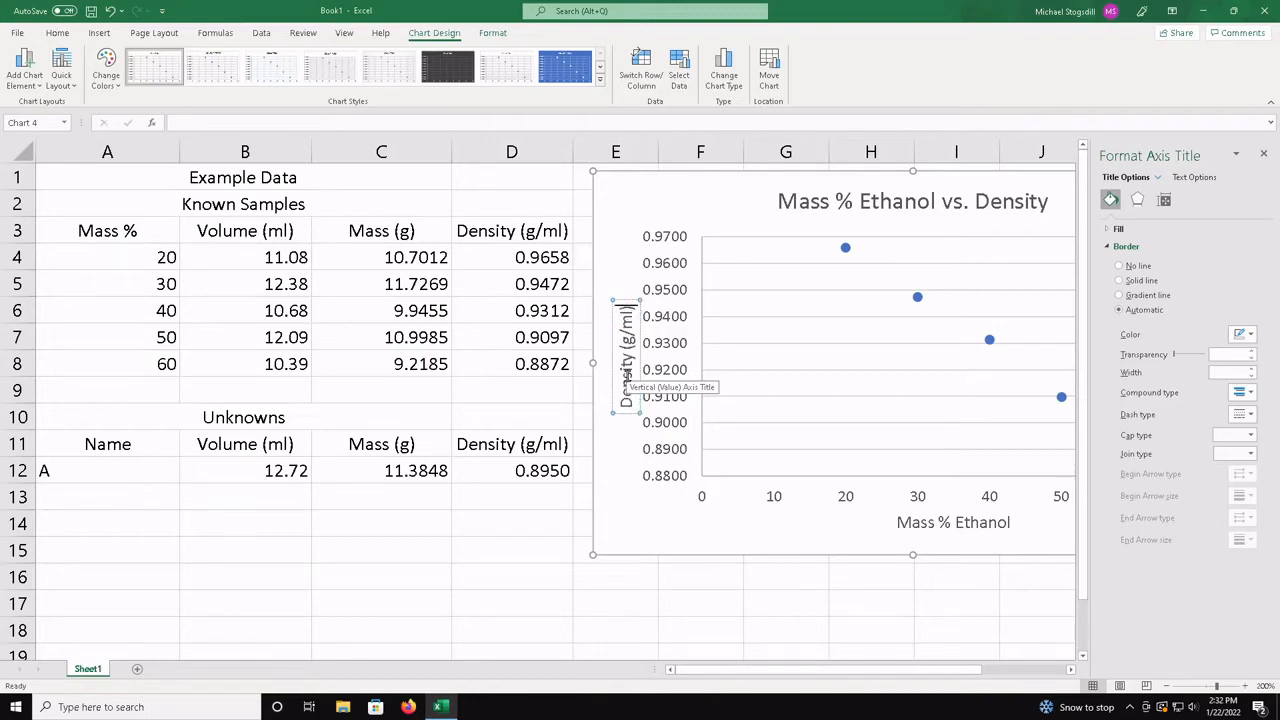
pyautogui.click(797, 528)
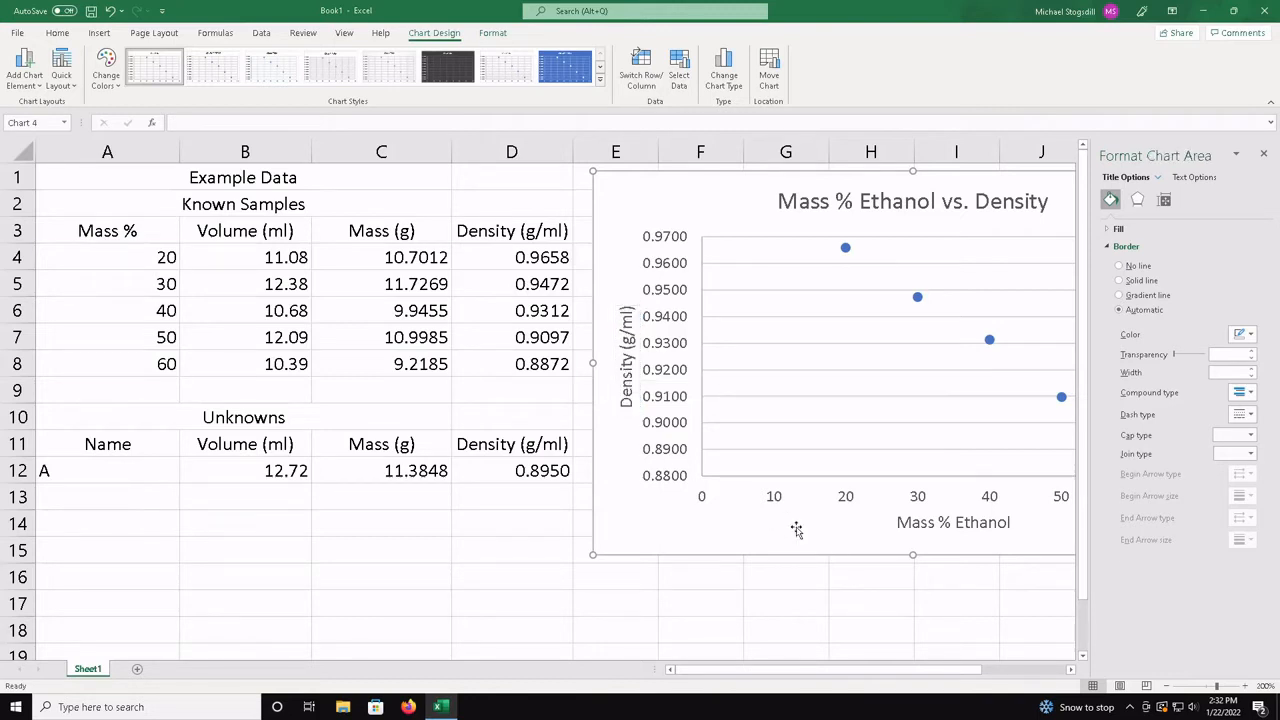
pyautogui.click(792, 595)
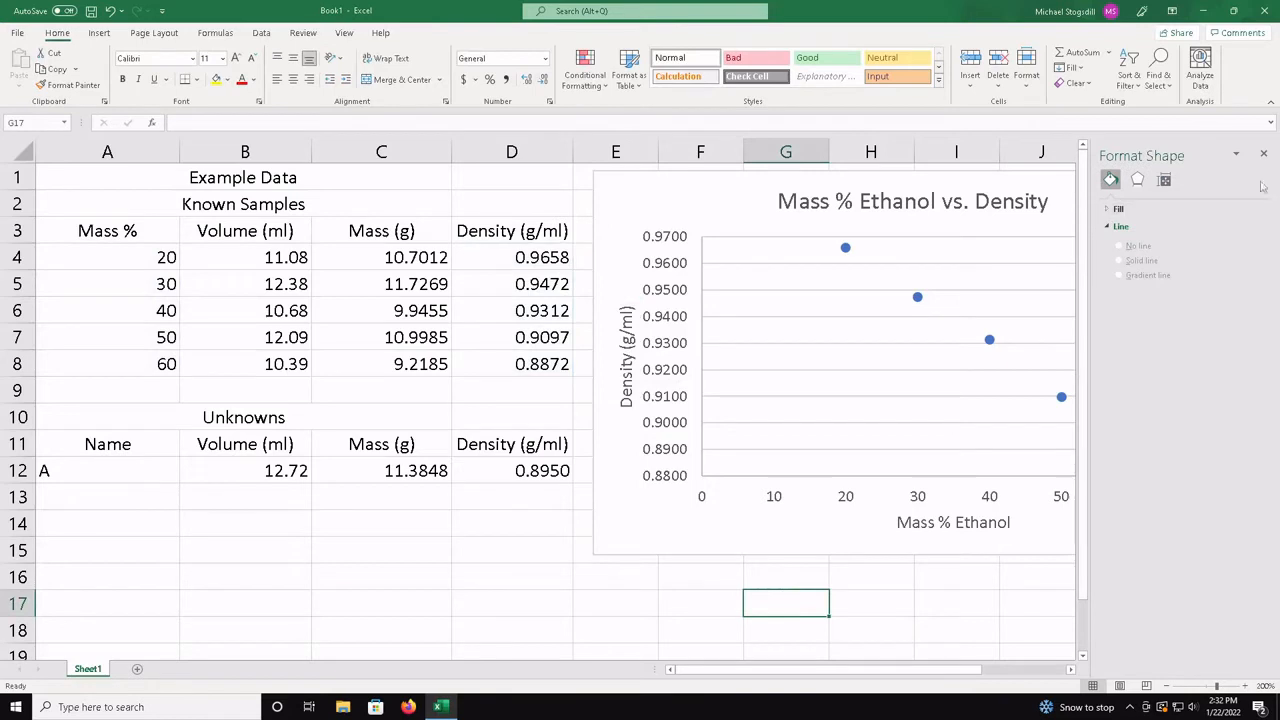
pyautogui.click(1263, 154)
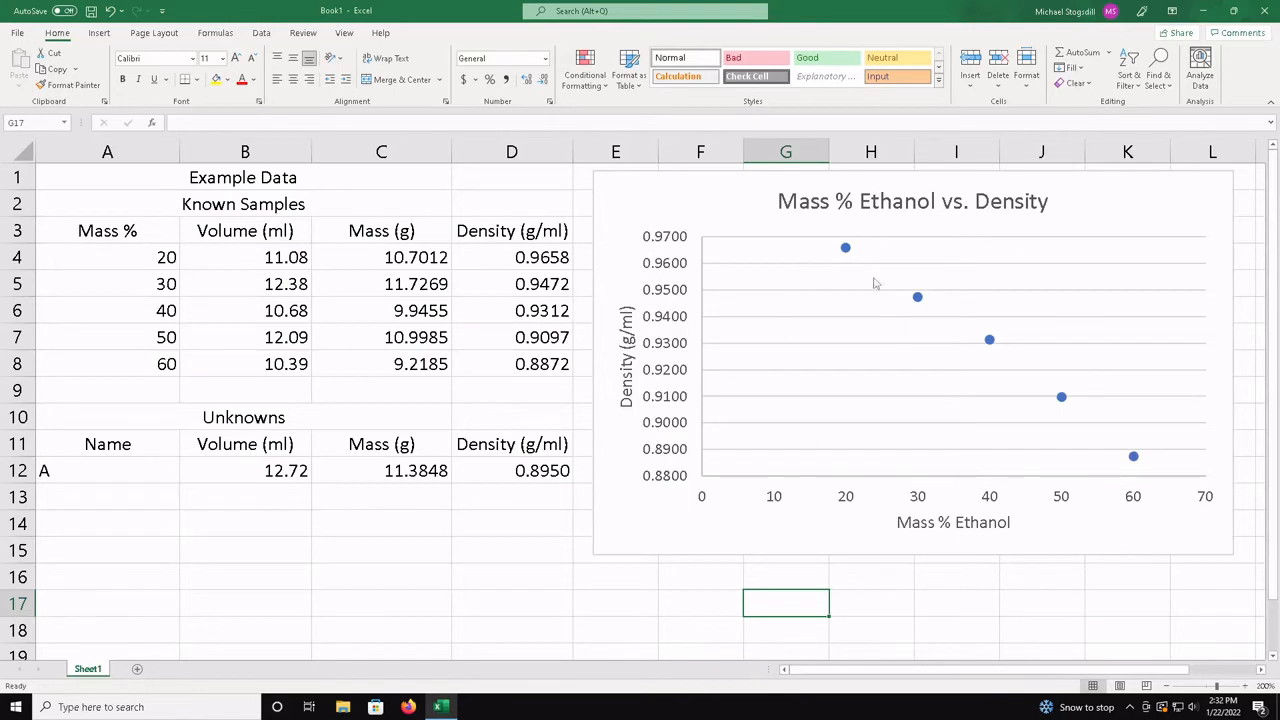
# Step: Add a linear trendline to the density data points and display its equation and R-squared value on the chart
pyautogui.moveTo(846, 256)
pyautogui.moveTo(992, 341)
pyautogui.click(990, 341)
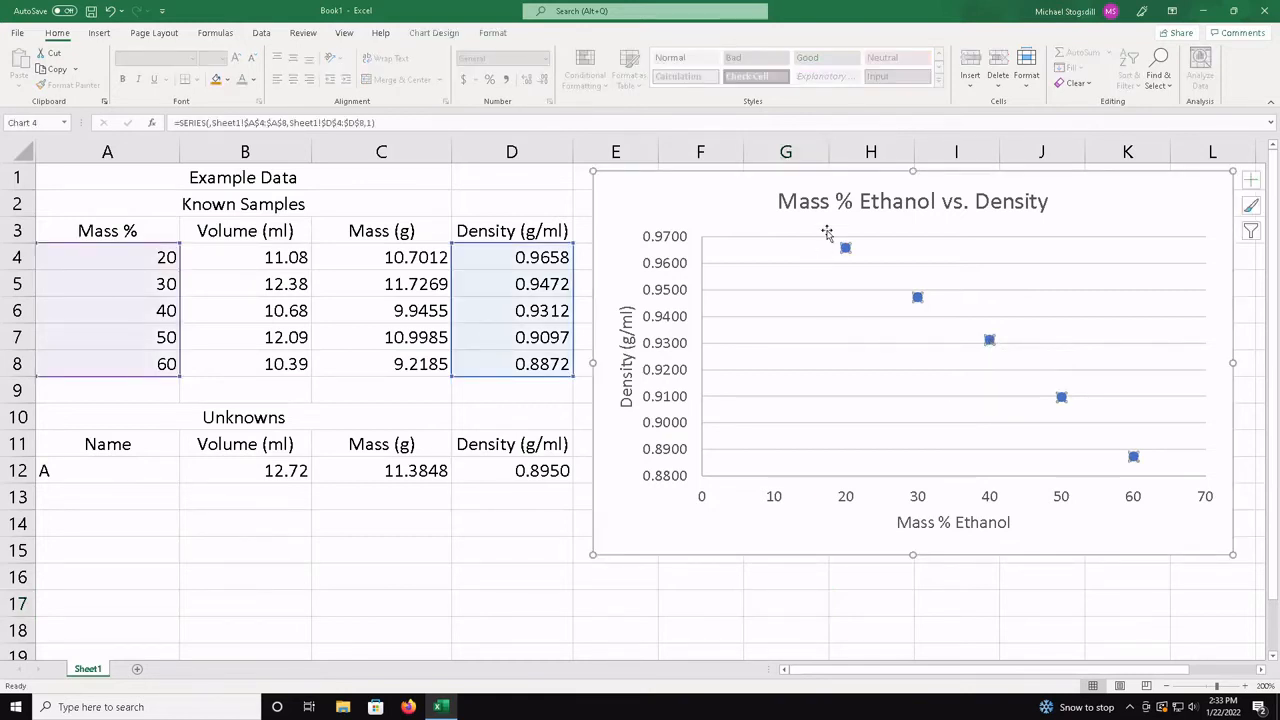
pyautogui.rightClick(990, 344)
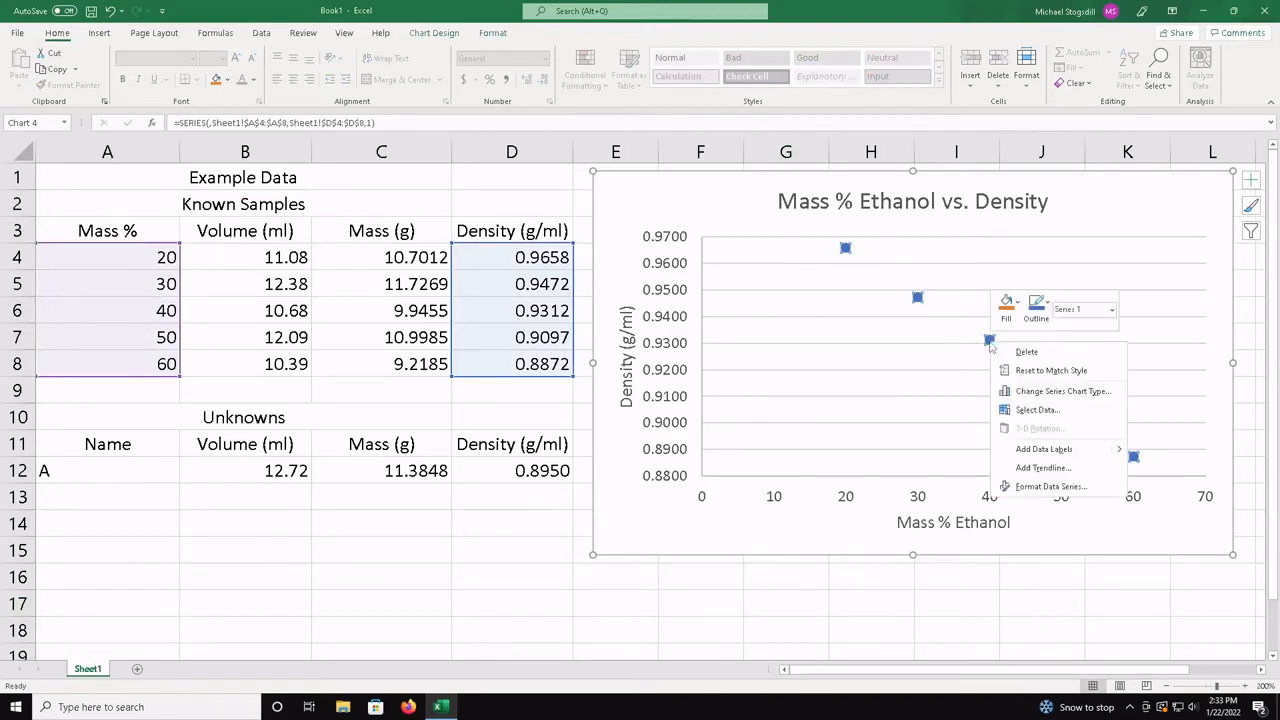
pyautogui.click(1052, 468)
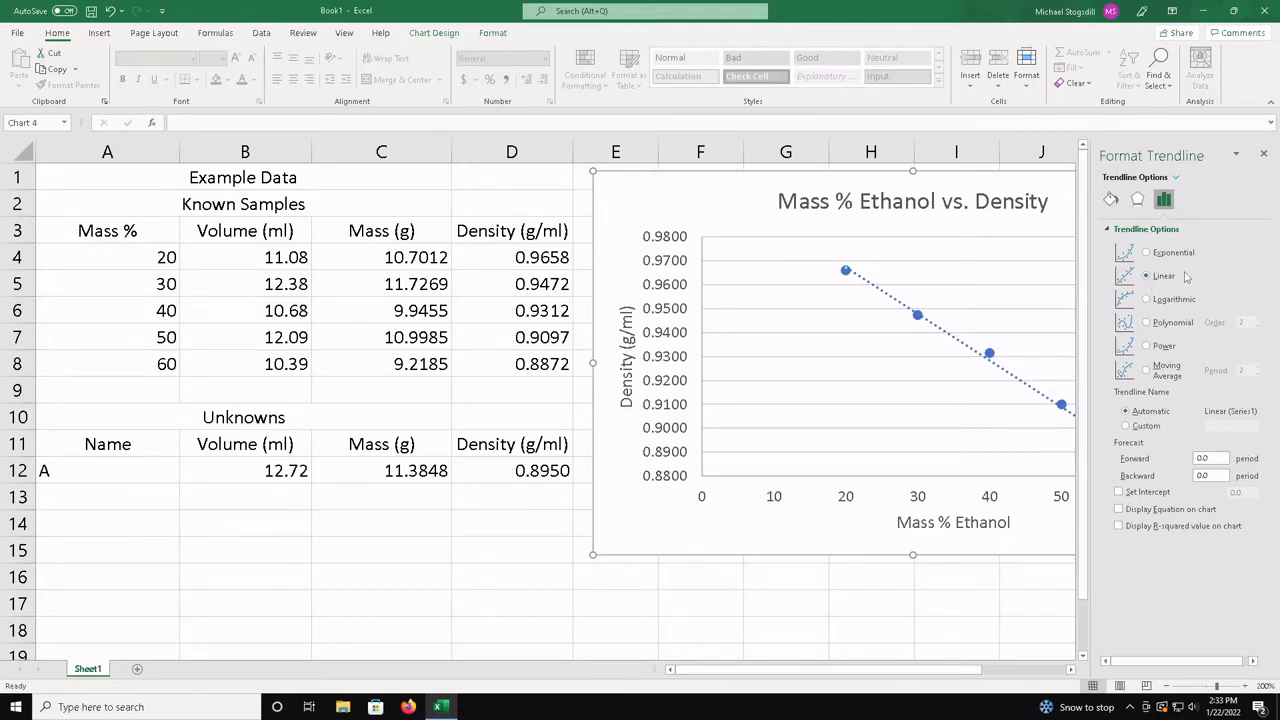
pyautogui.click(1119, 509)
pyautogui.click(1119, 526)
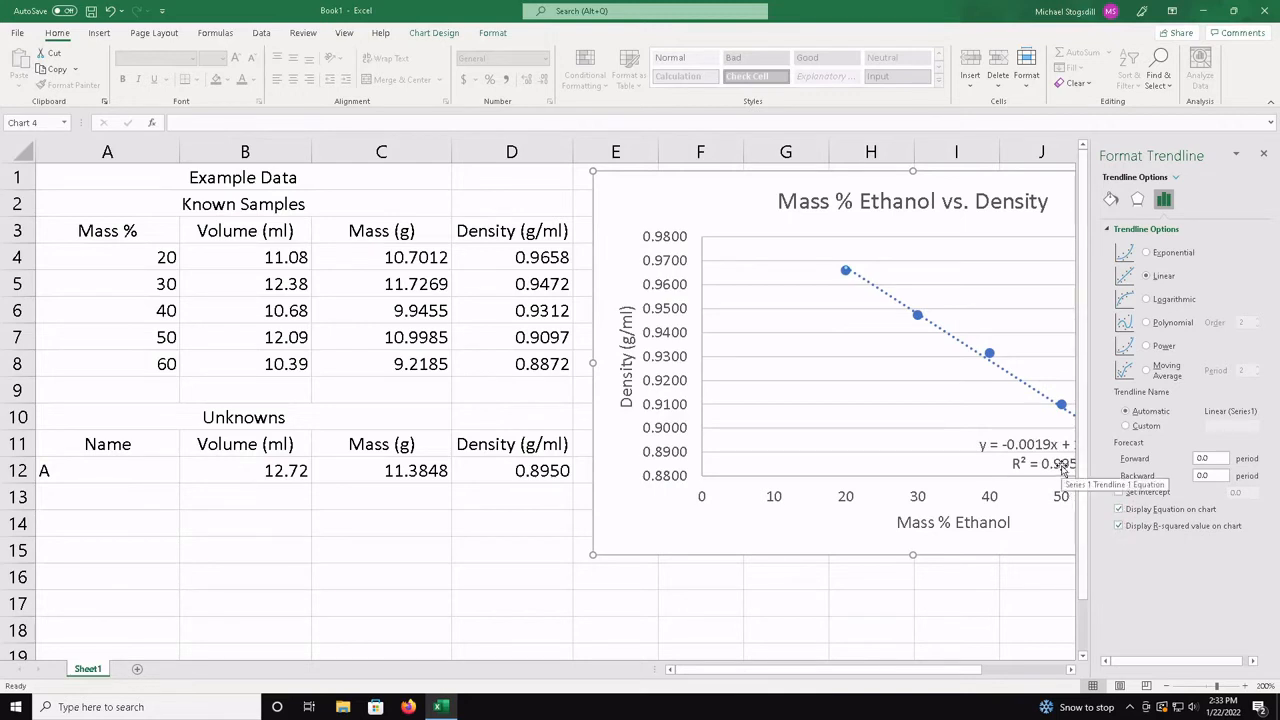
pyautogui.click(1265, 153)
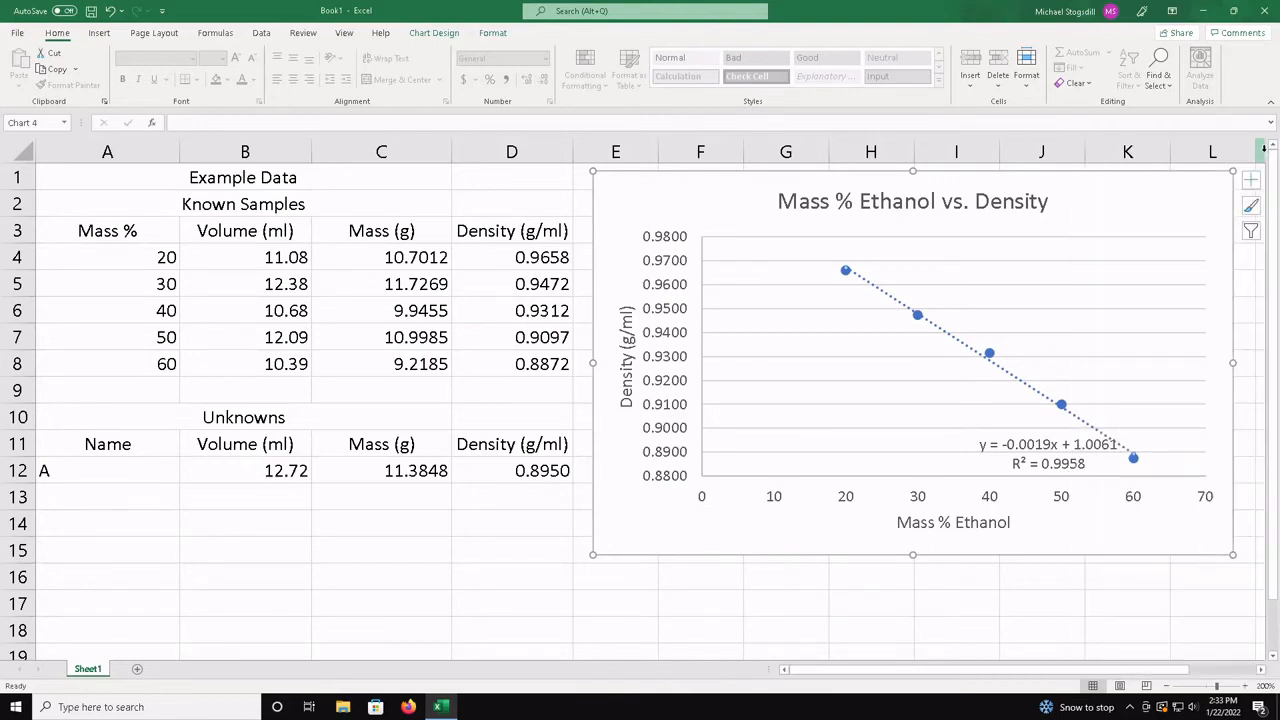
# Step: Move the trendline equation and R² label into the empty plot area below the line, clear of the data points
pyautogui.click(1057, 456)
pyautogui.moveTo(1057, 456); pyautogui.dragTo(923, 423)
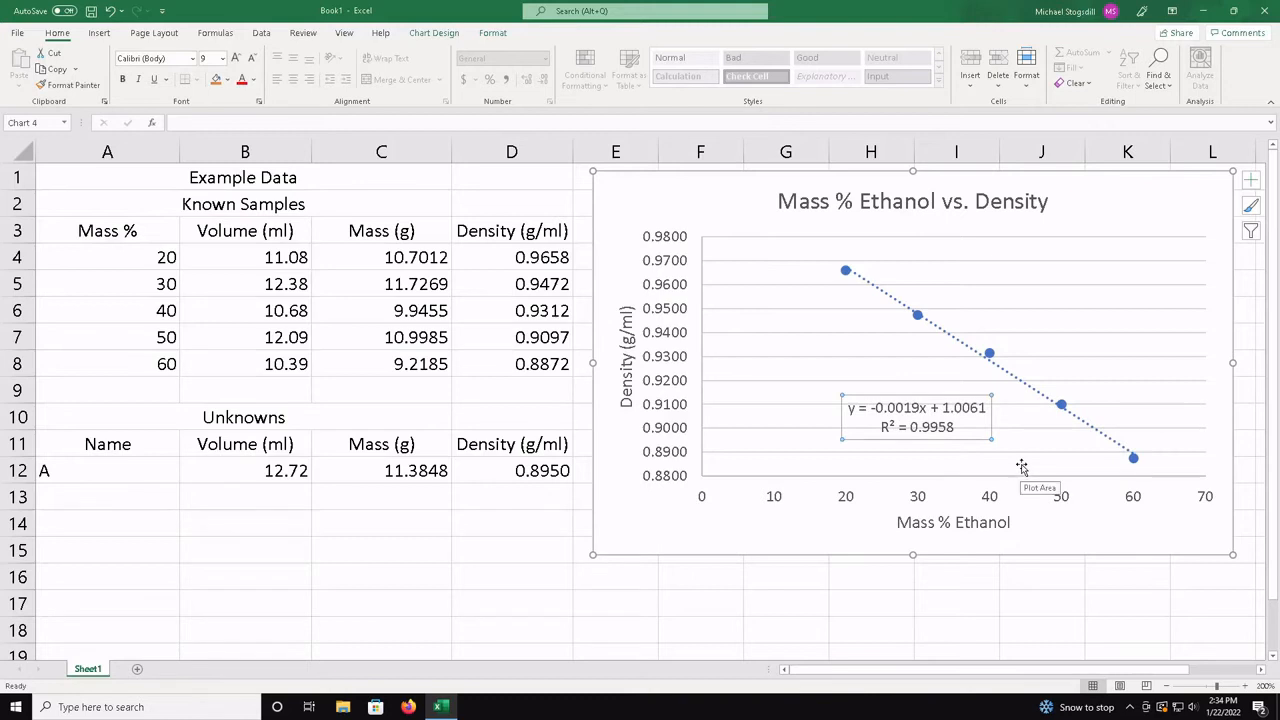
pyautogui.click(939, 621)
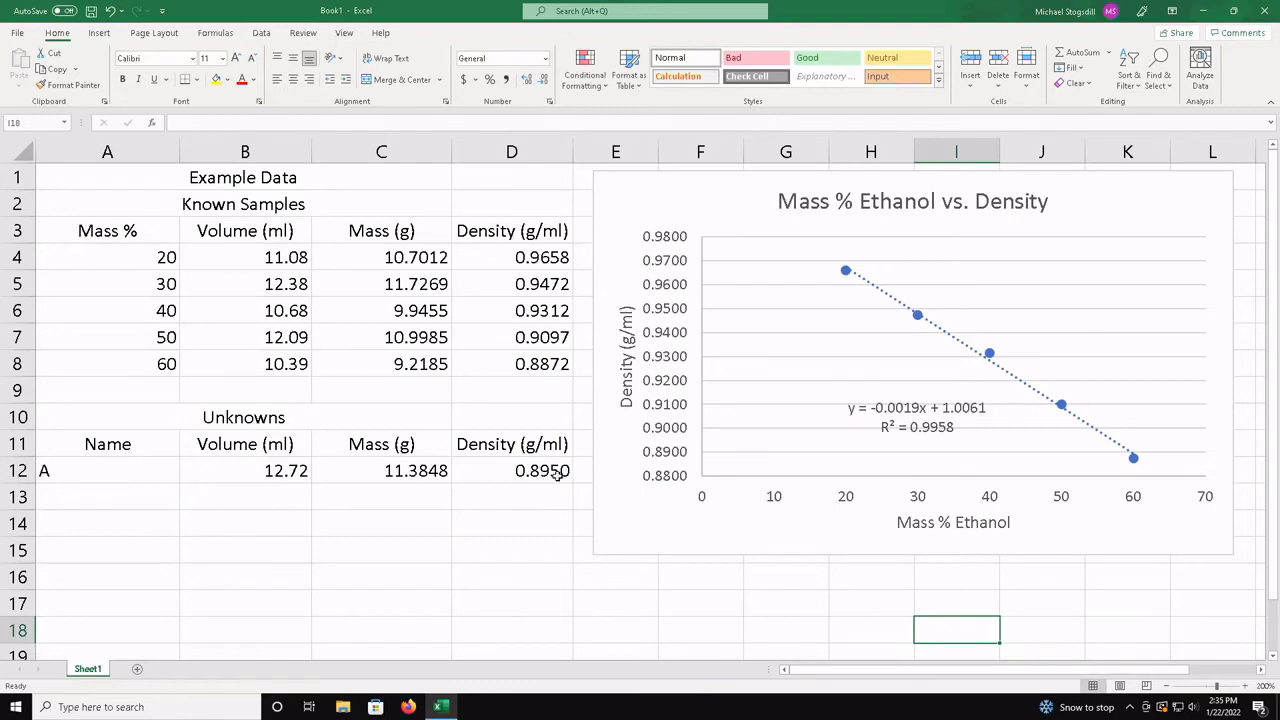
pyautogui.click(540, 470)
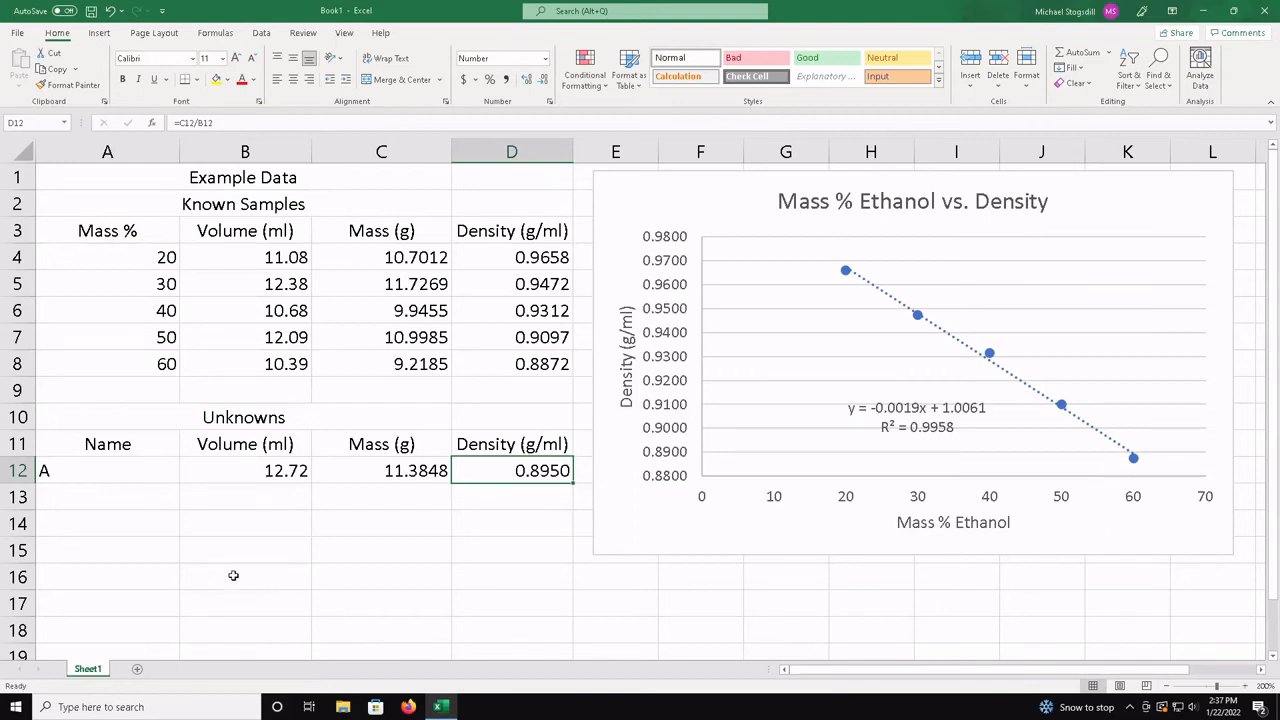
# Step: Enter the label "Slope =" in cell A14 below the Unknowns table
pyautogui.click(164, 517)
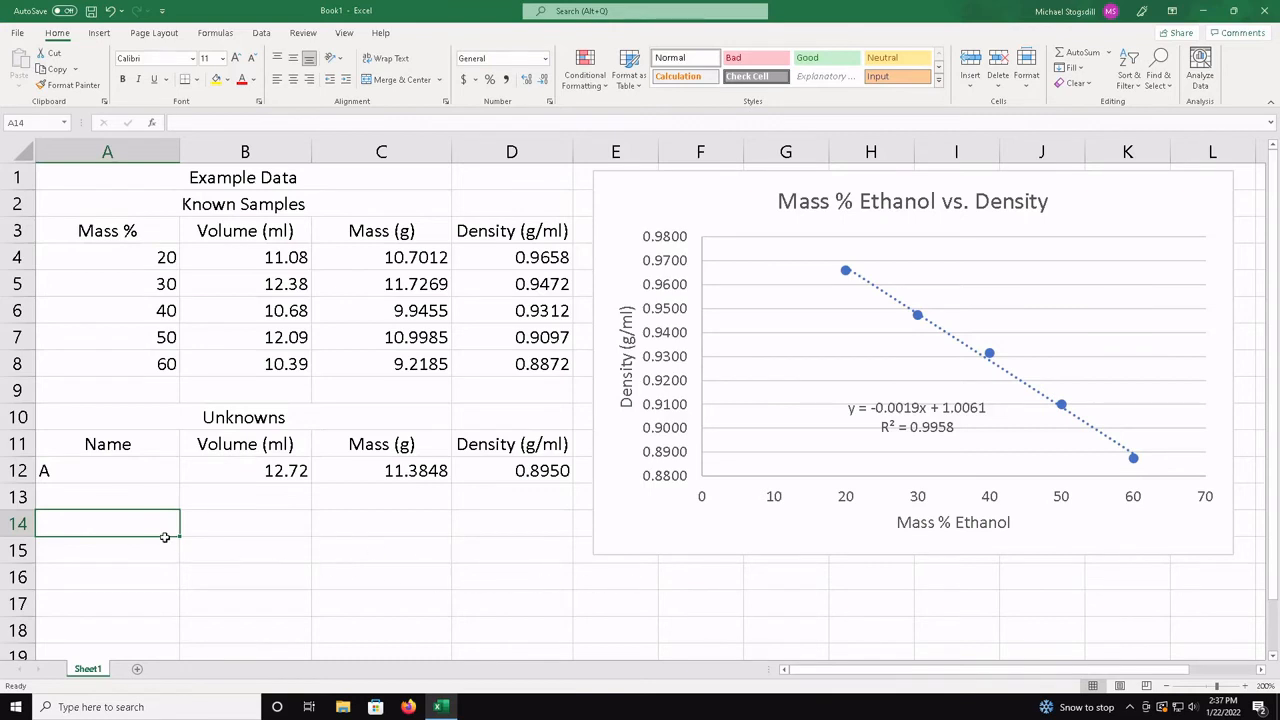
pyautogui.write('Slope ')
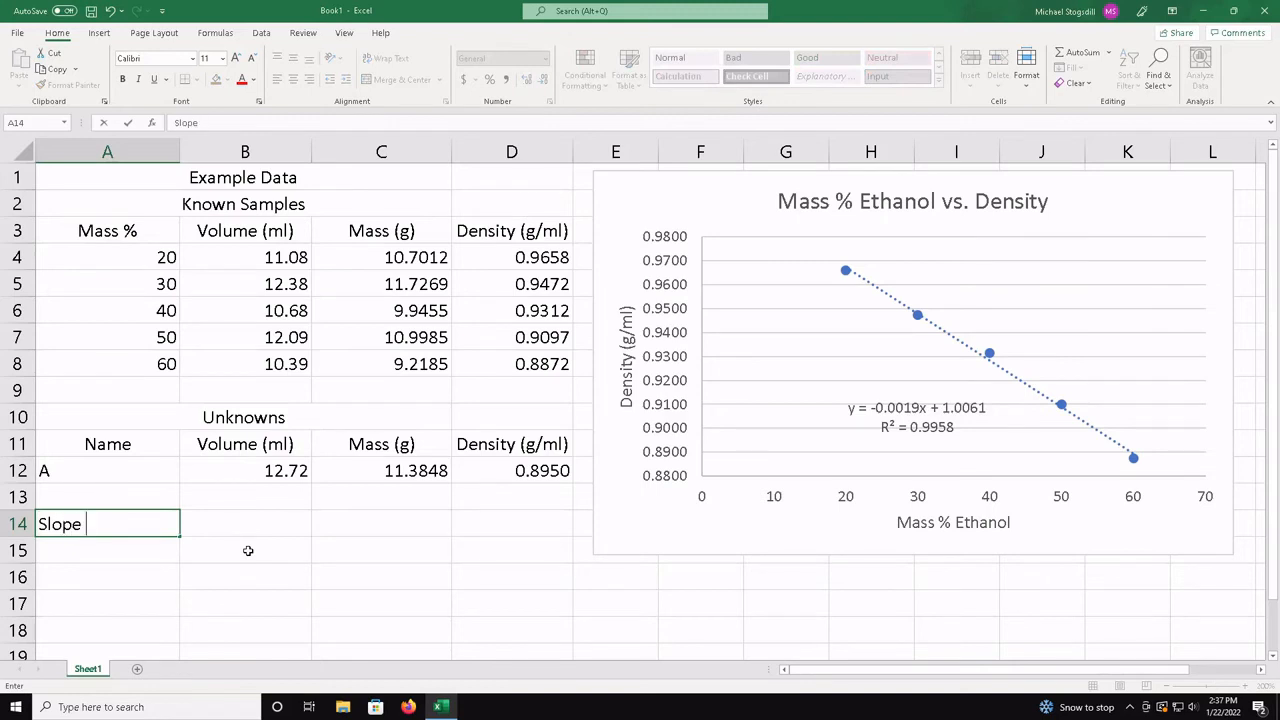
pyautogui.write('=')
pyautogui.press('Return')
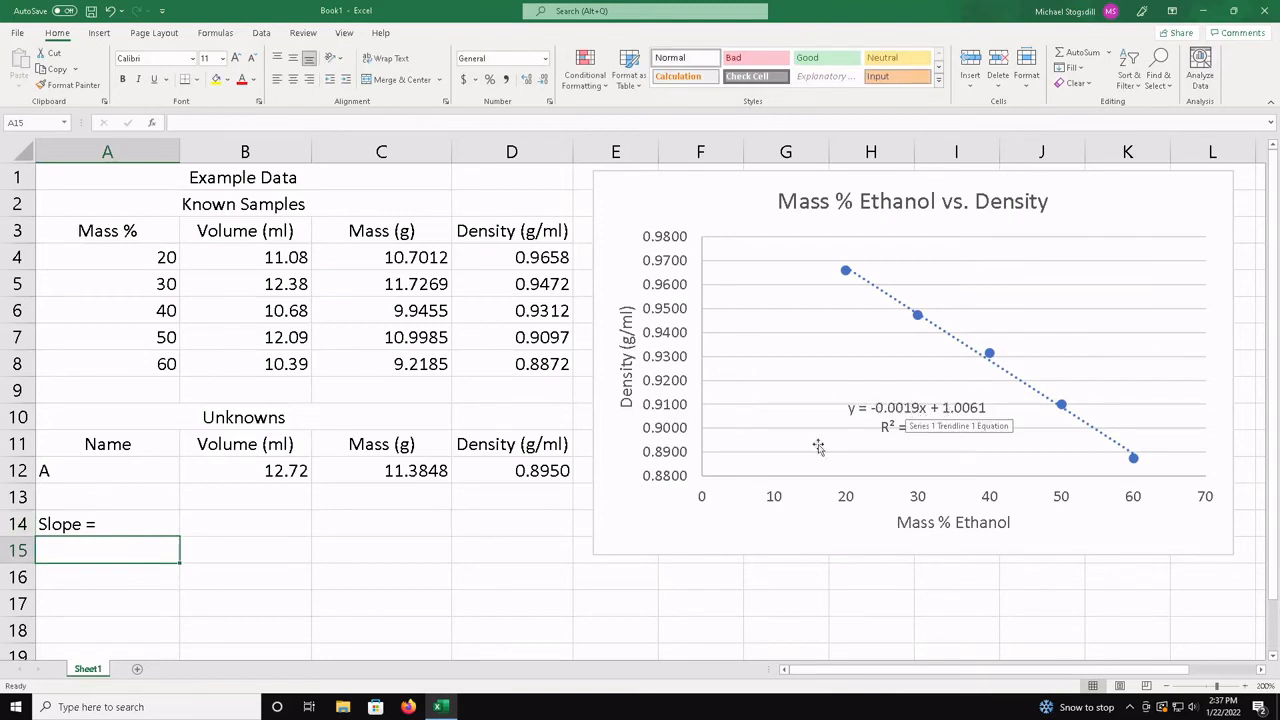
# Step: Add the units to the slope label in A14 so it reads "Slope (g/ml*Mass%) ="
pyautogui.click(86, 525)
pyautogui.doubleClick(88, 524)
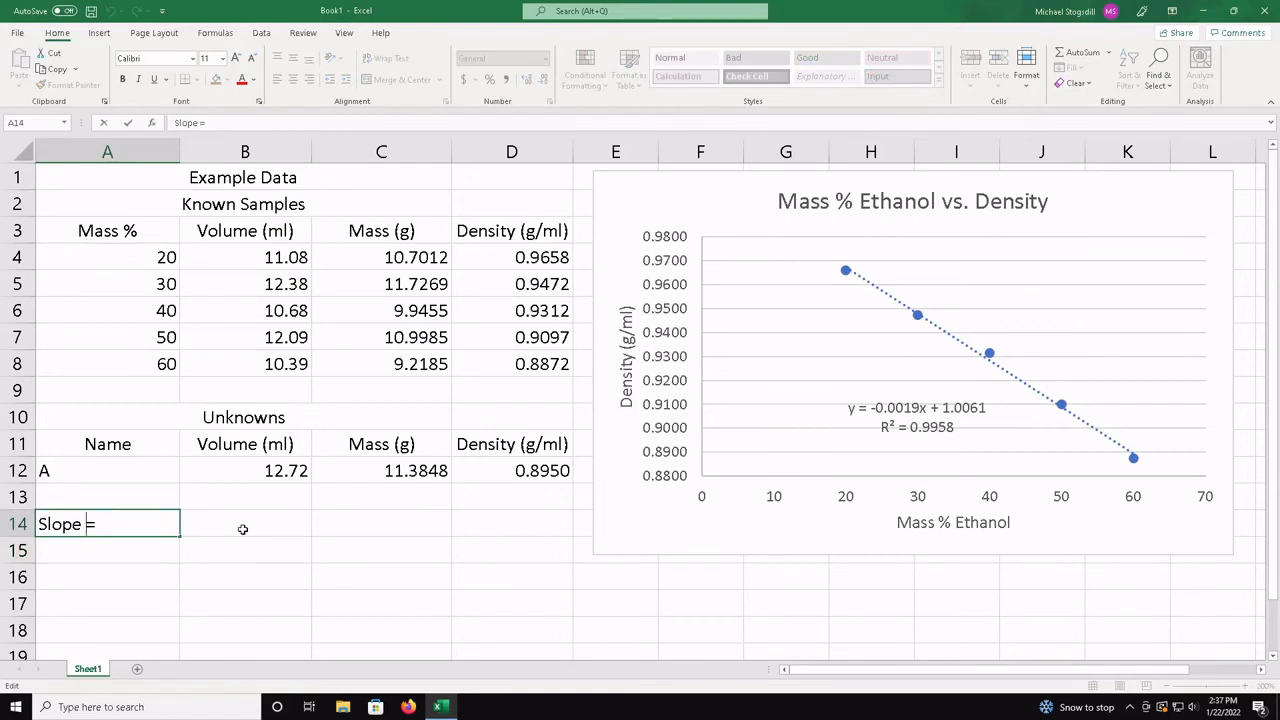
pyautogui.write('(')
pyautogui.write('g/ml')
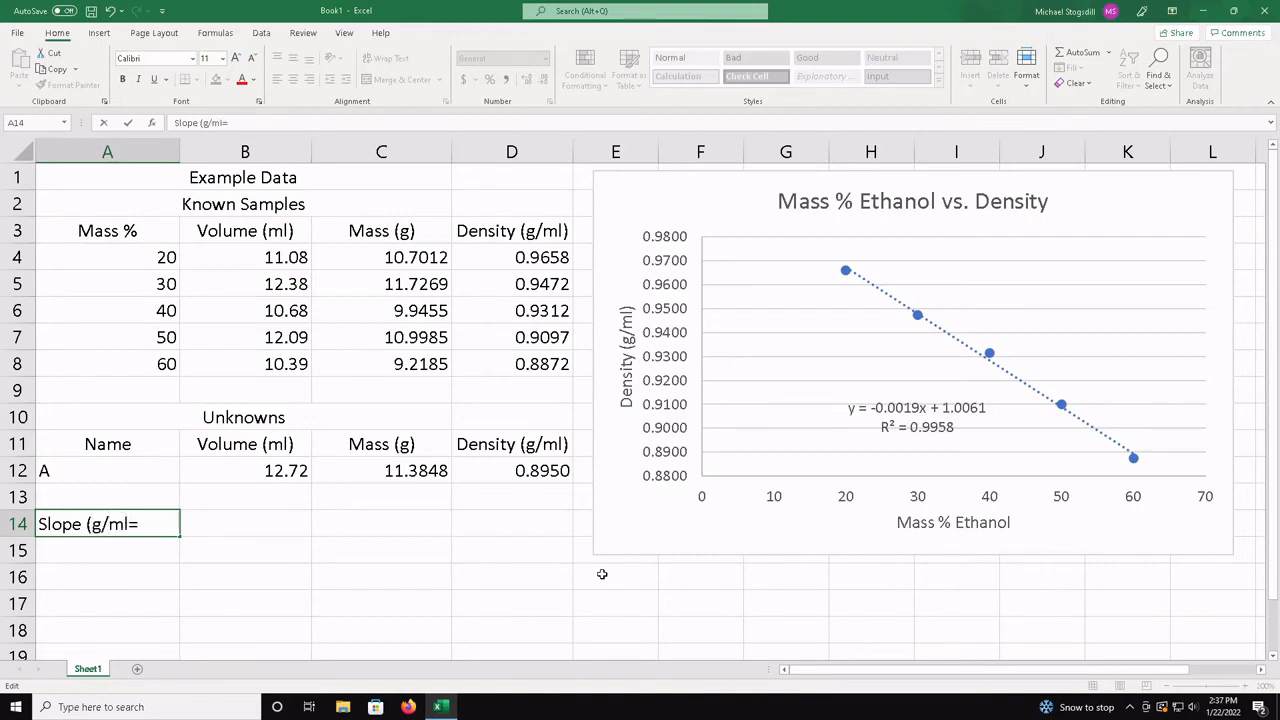
pyautogui.write('*Mass%)')
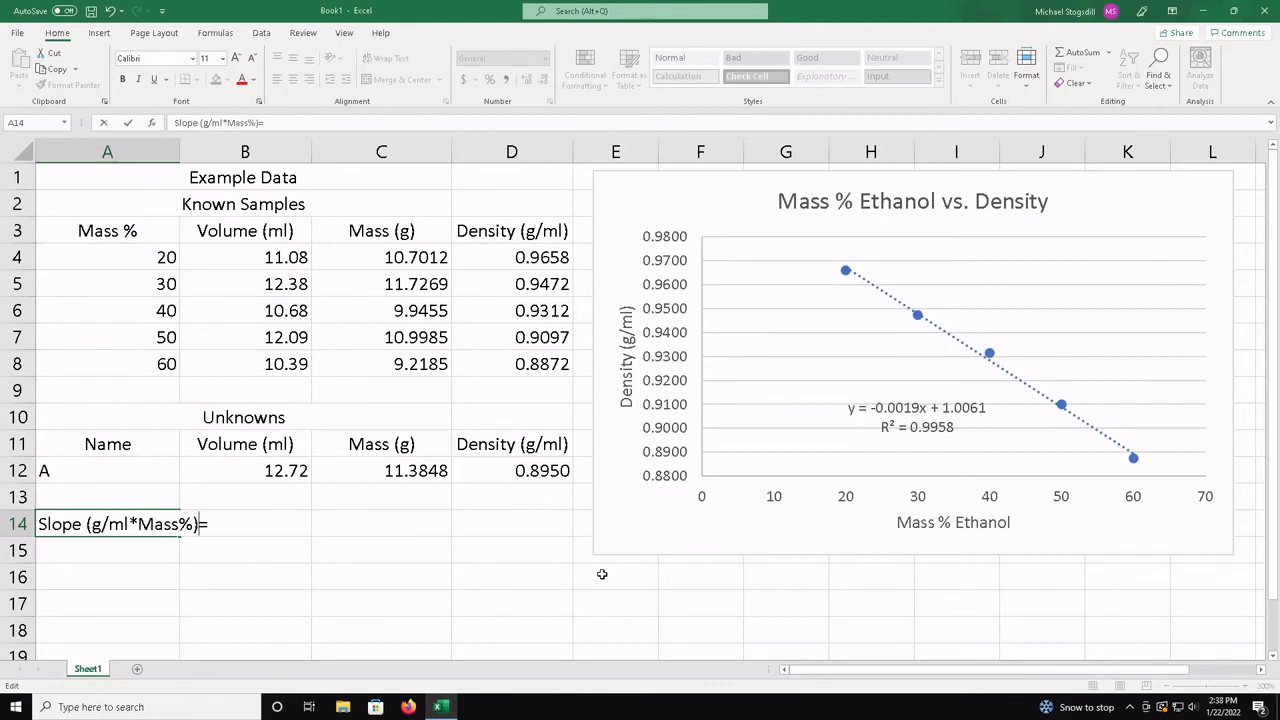
pyautogui.press('Left')
pyautogui.press('Left')
pyautogui.press('Left')
pyautogui.press('Left')
pyautogui.press('Left')
pyautogui.press('Left')
pyautogui.press('Left')
pyautogui.press('Left')
pyautogui.press('Left')
pyautogui.press('Left')
pyautogui.press('Right')
pyautogui.press('Right')
pyautogui.press('Right')
pyautogui.press('Return')
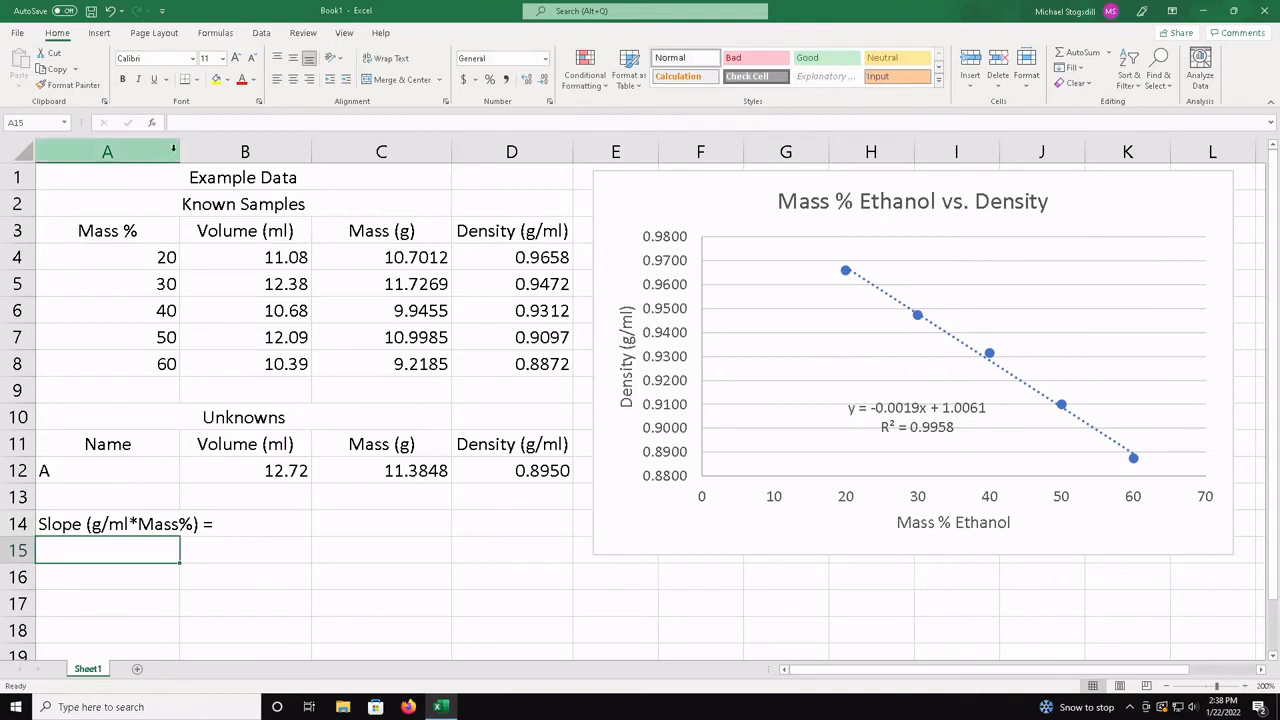
# Step: Widen column A to fit the slope label and enter the label "y-intercept (g/ml) =" in cell A15
pyautogui.moveTo(180, 148); pyautogui.dragTo(226, 148)
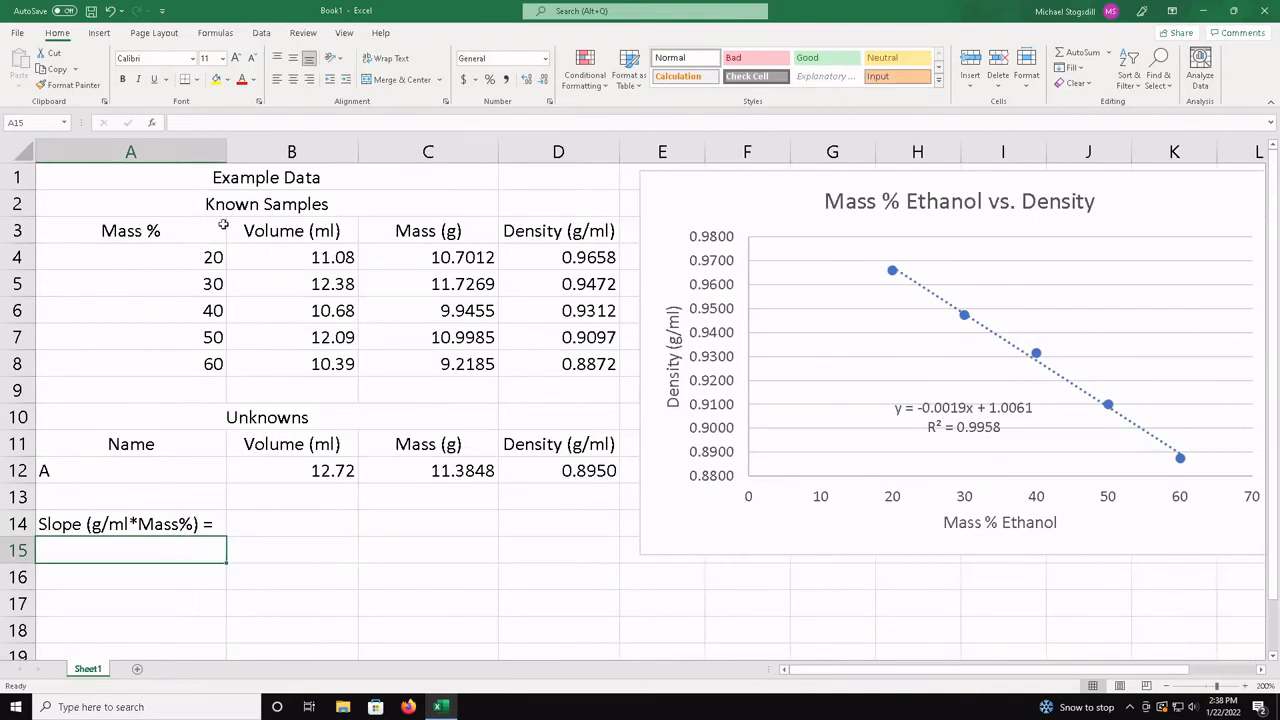
pyautogui.click(307, 516)
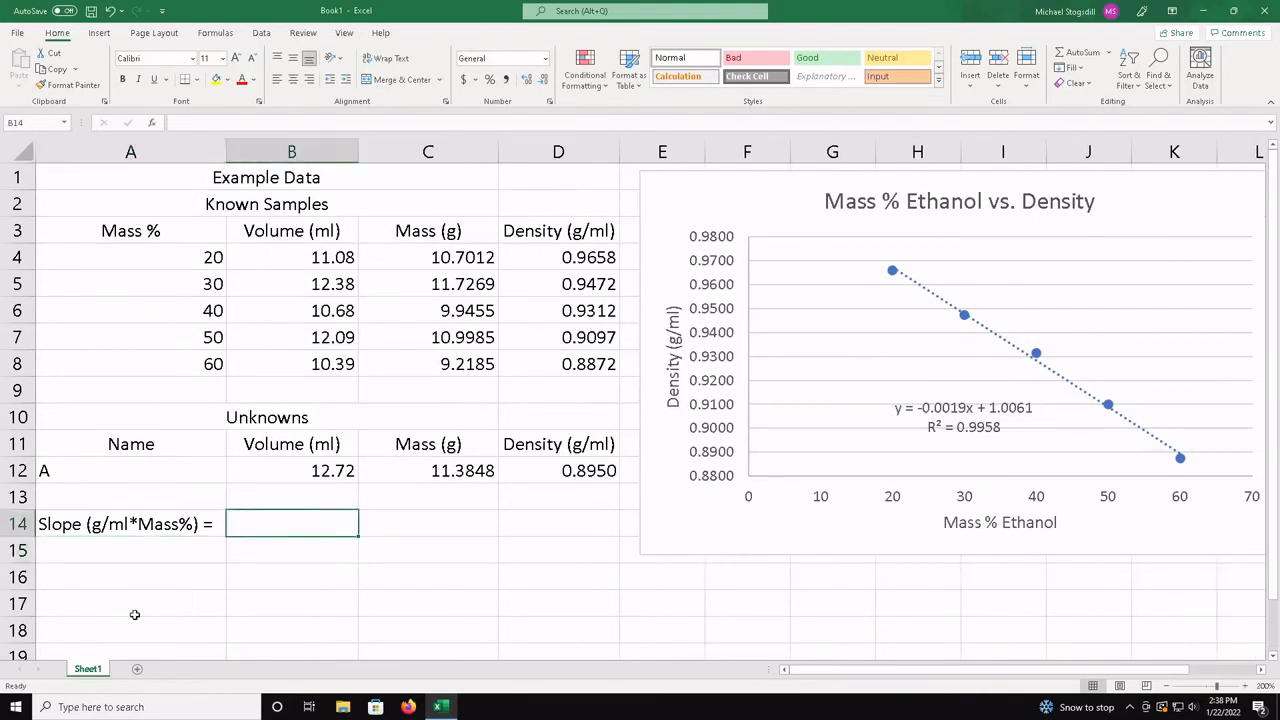
pyautogui.click(134, 559)
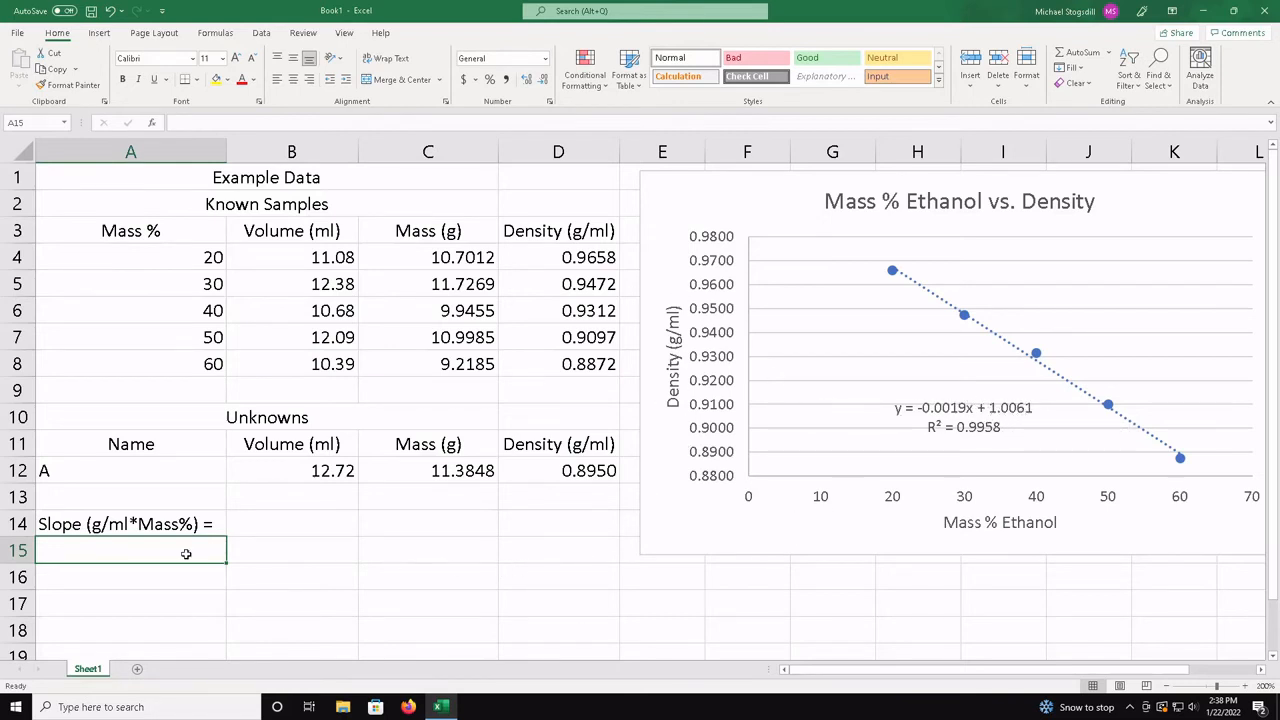
pyautogui.doubleClick(187, 554)
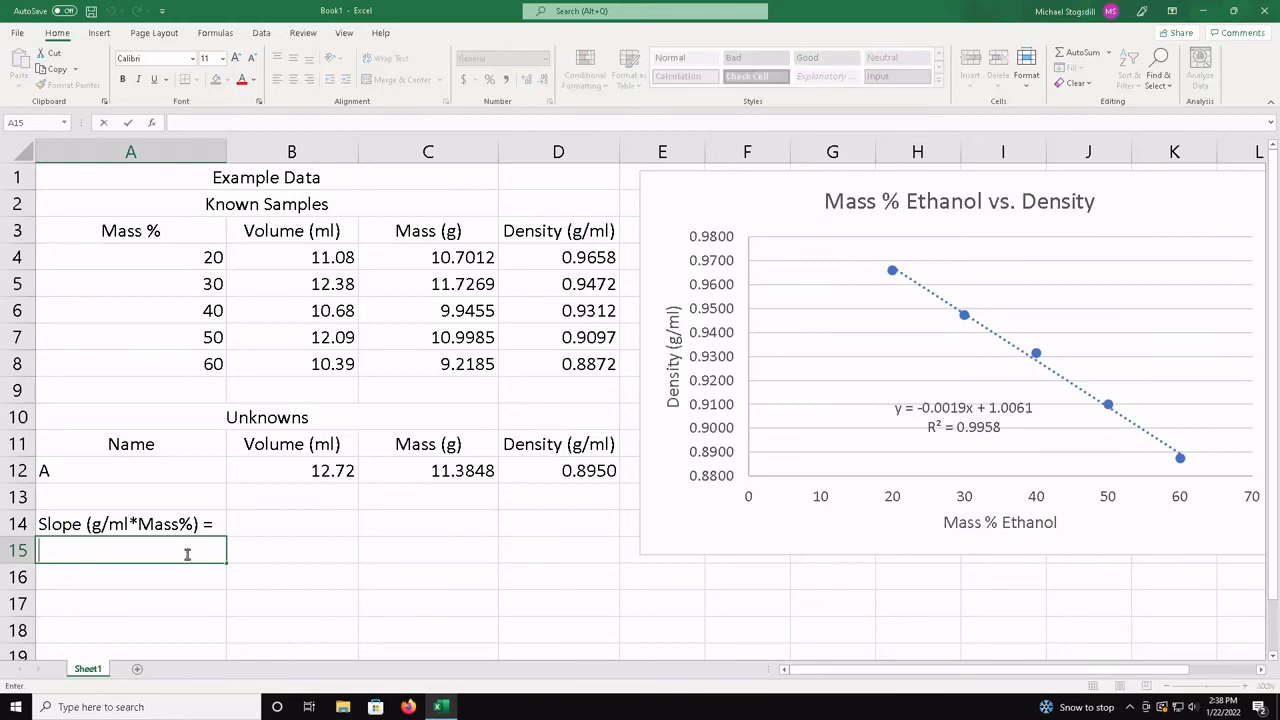
pyautogui.write('y-intercept (')
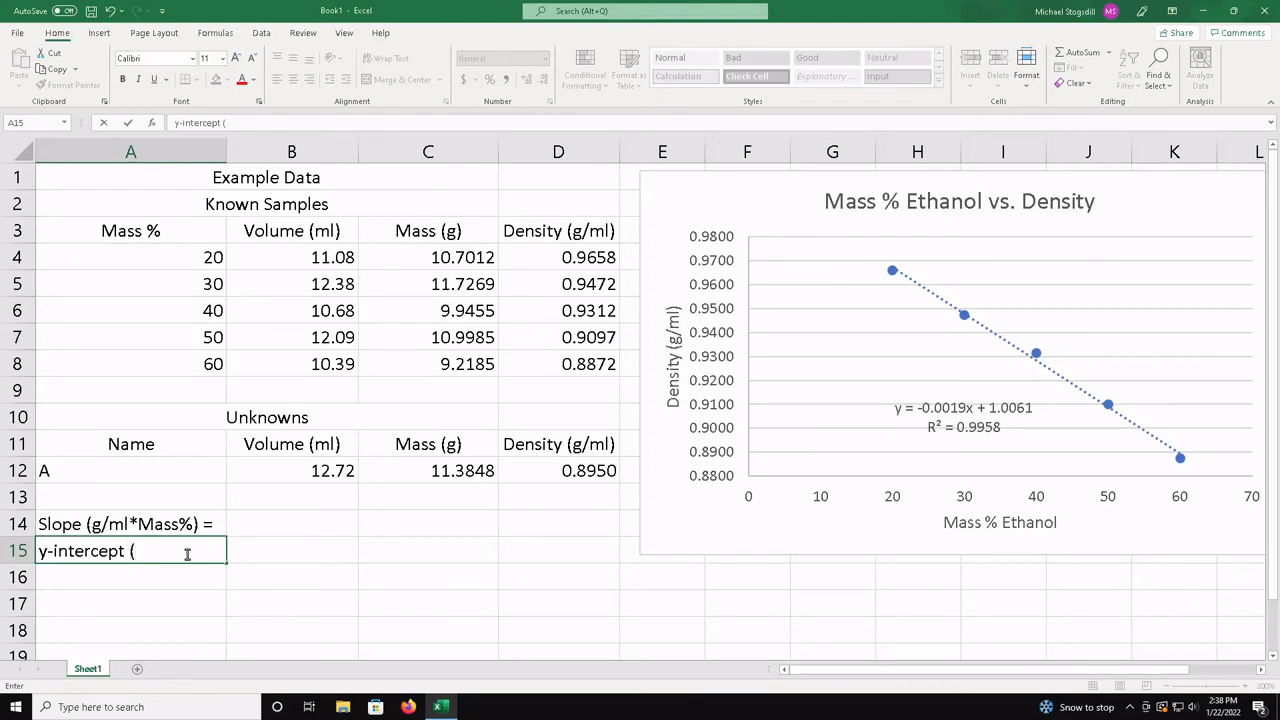
pyautogui.write('g/ml) =')
pyautogui.press('Return')
# Step: Enter the trendline's slope of -0.0019 in B14 and its y-intercept of 1.0061 in B15
pyautogui.press('Up')
pyautogui.press('Right')
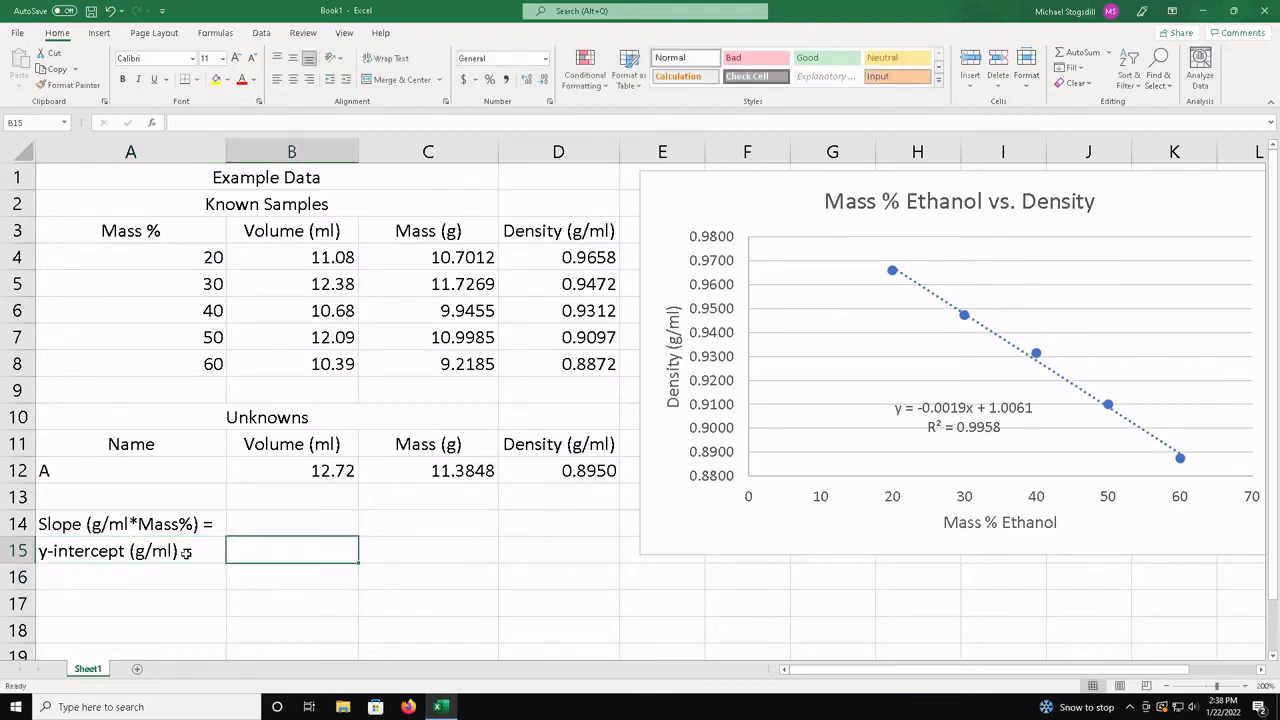
pyautogui.press('Up')
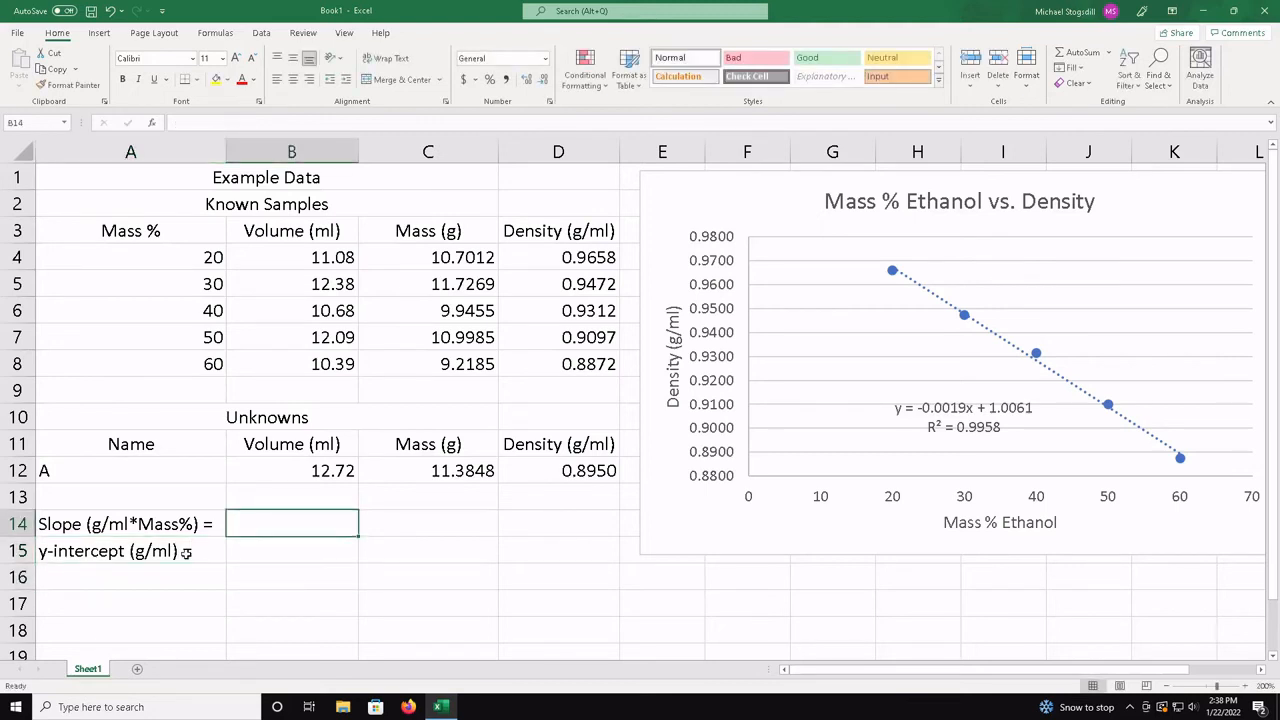
pyautogui.write('-')
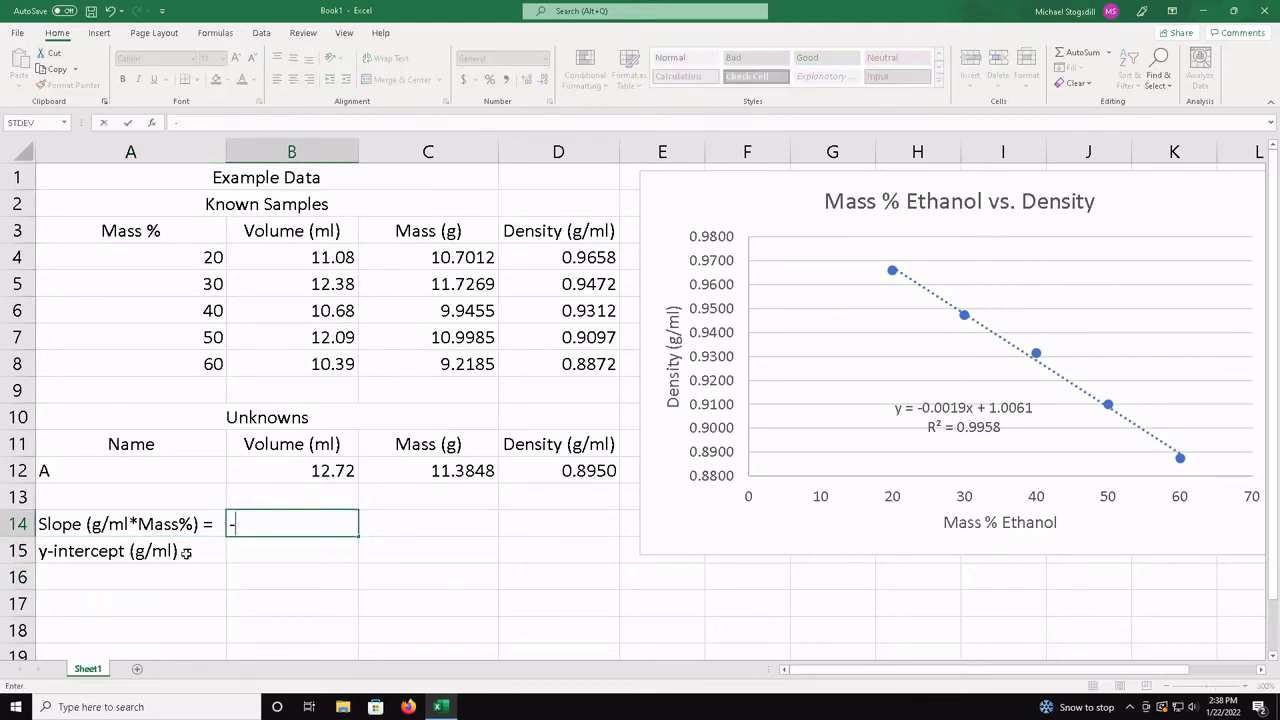
pyautogui.write('0.0019')
pyautogui.press('Return')
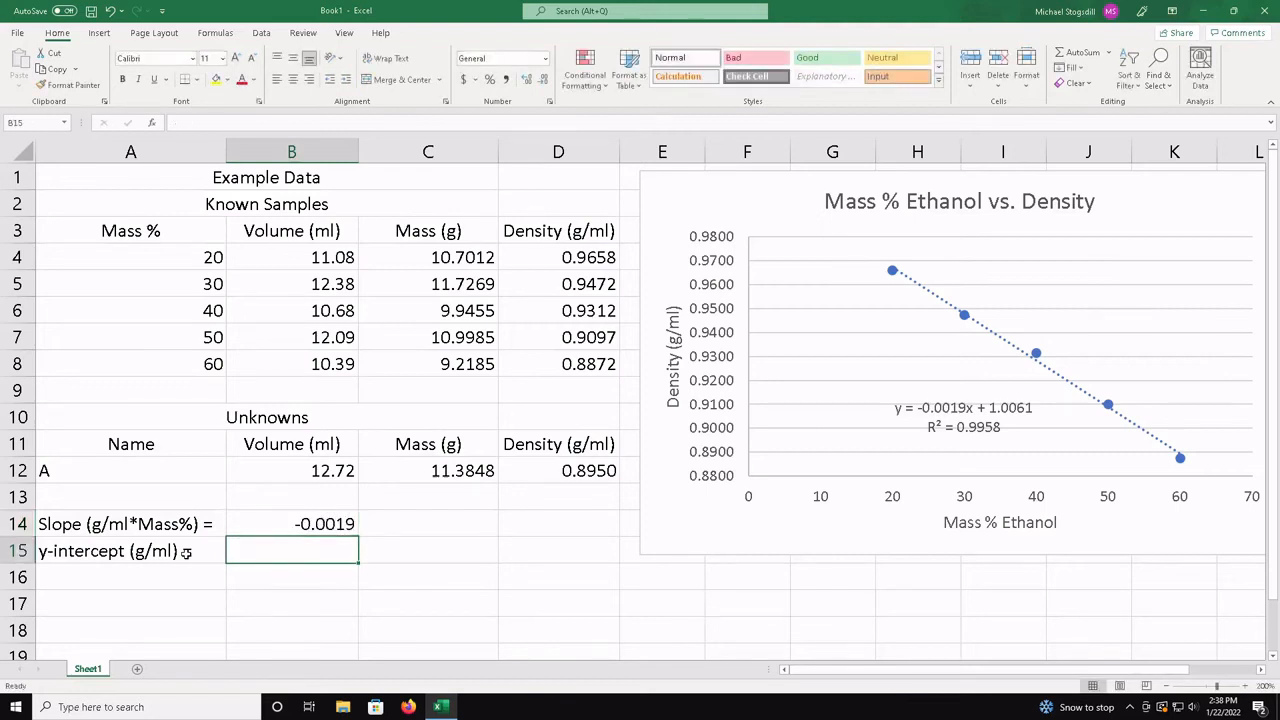
pyautogui.write('1.00')
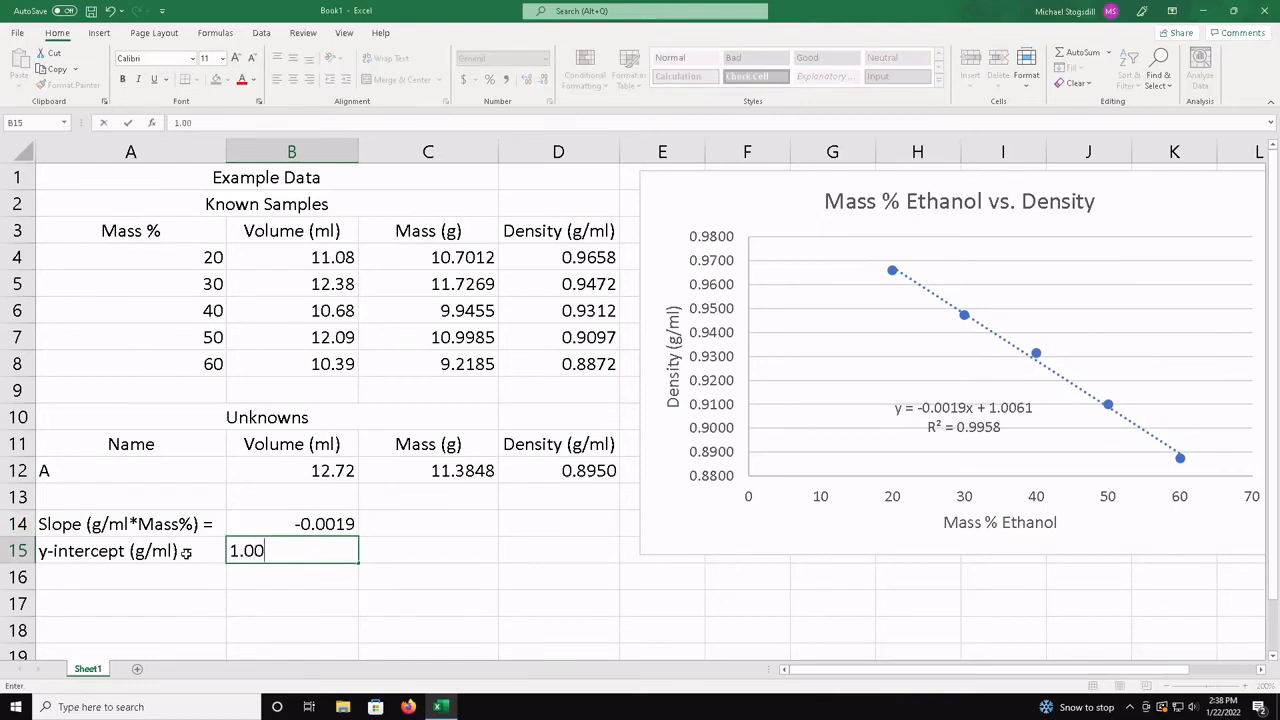
pyautogui.write('61')
pyautogui.press('Return')
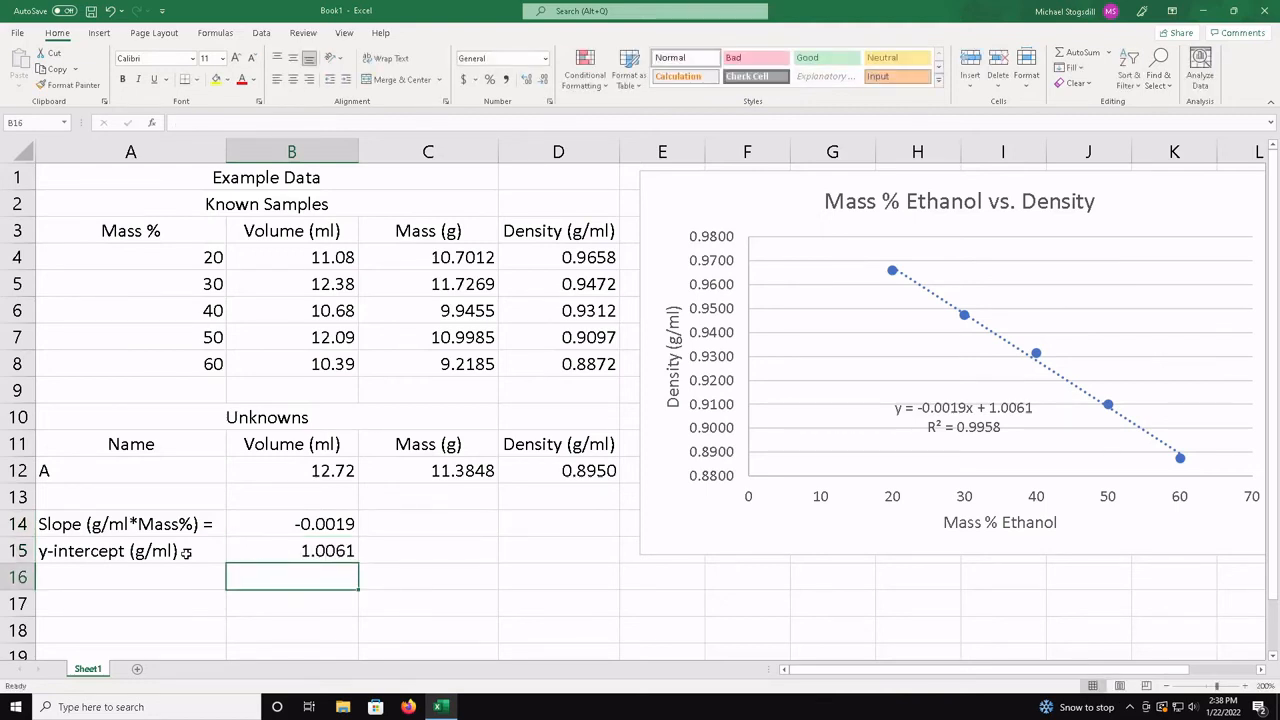
# Step: Replace the slope value in B14 with the formula =SLOPE(D4:D8,A4:A8), using the densities as y-values and the mass percents as x-values
pyautogui.press('Up')
pyautogui.press('Up')
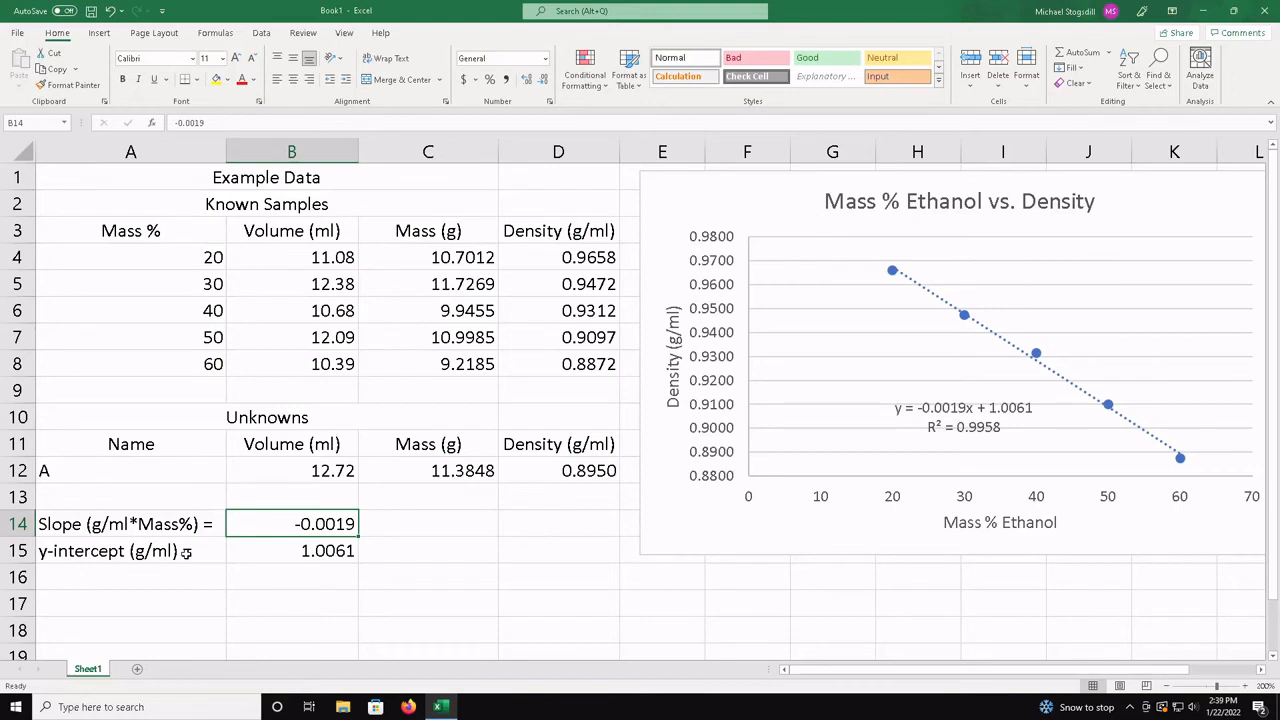
pyautogui.write('=slo')
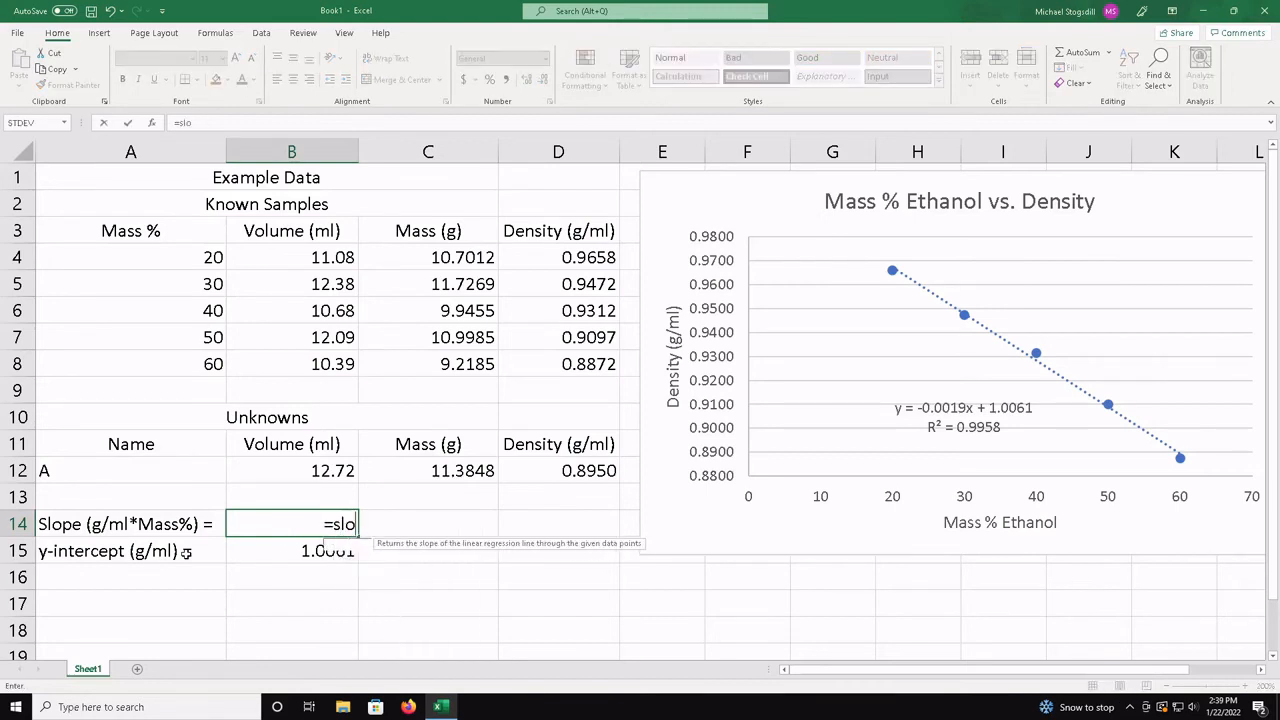
pyautogui.write('pe(')
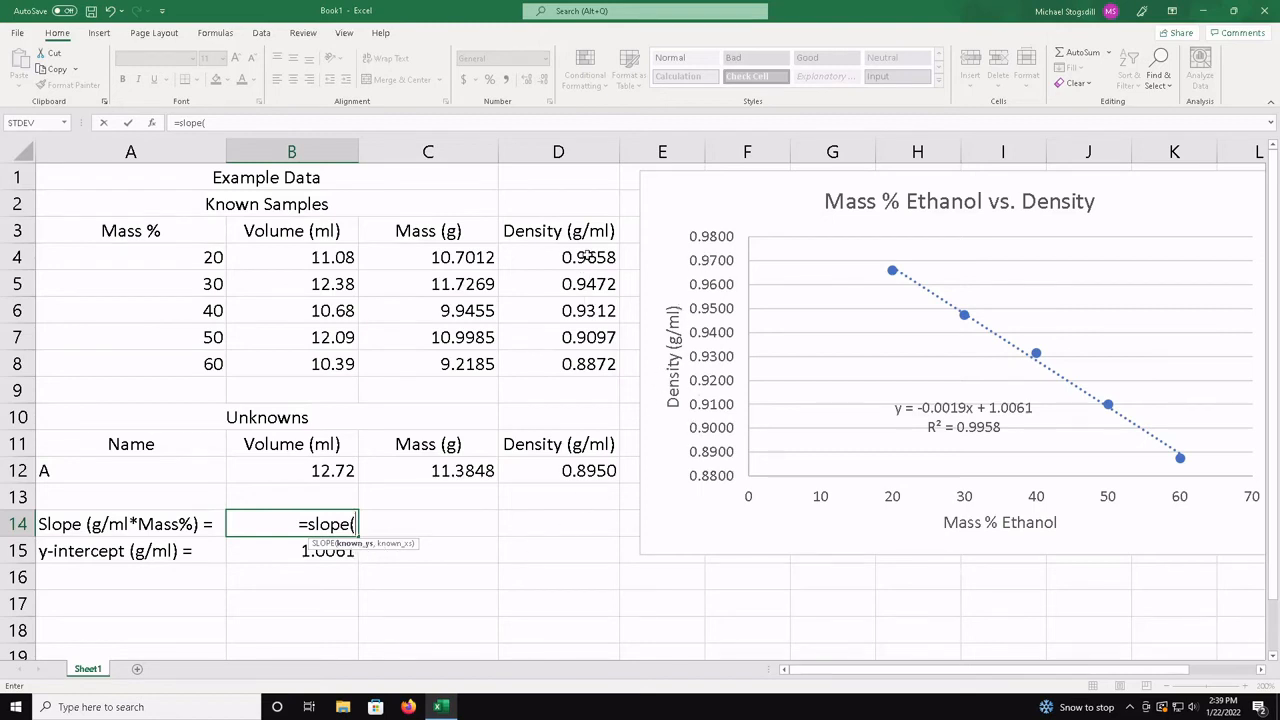
pyautogui.moveTo(588, 257); pyautogui.dragTo(588, 358)
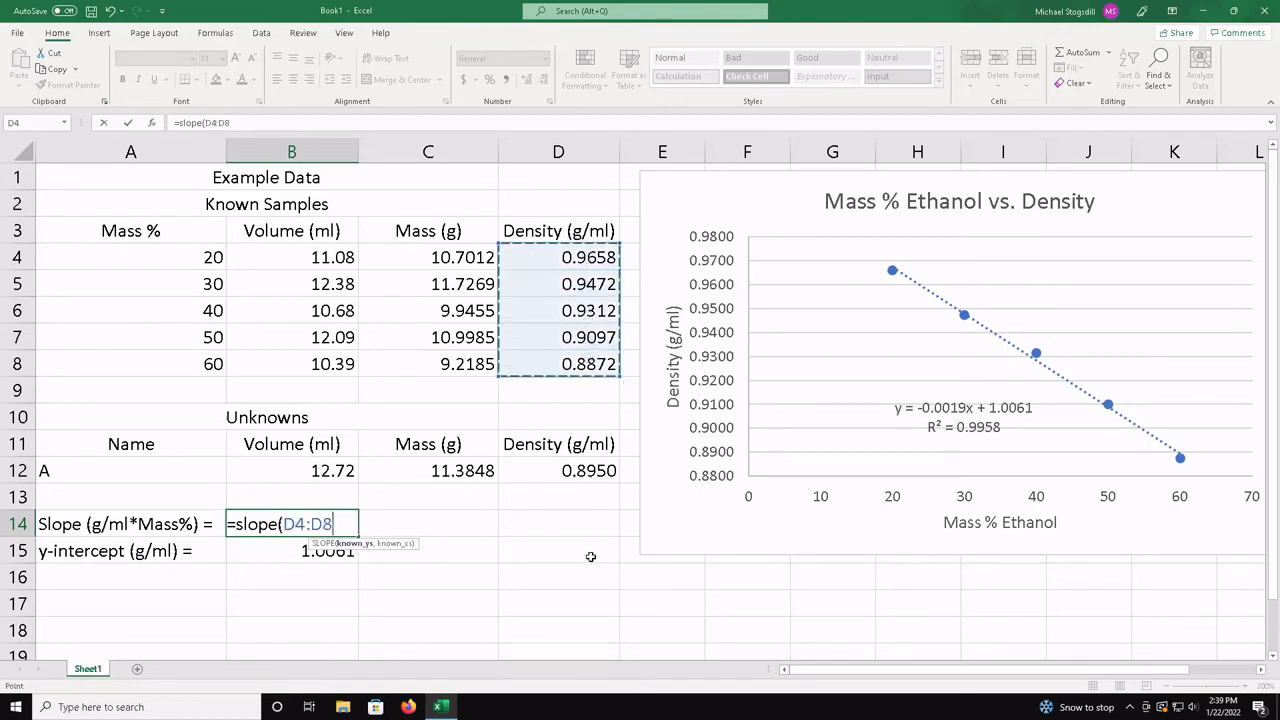
pyautogui.write(',')
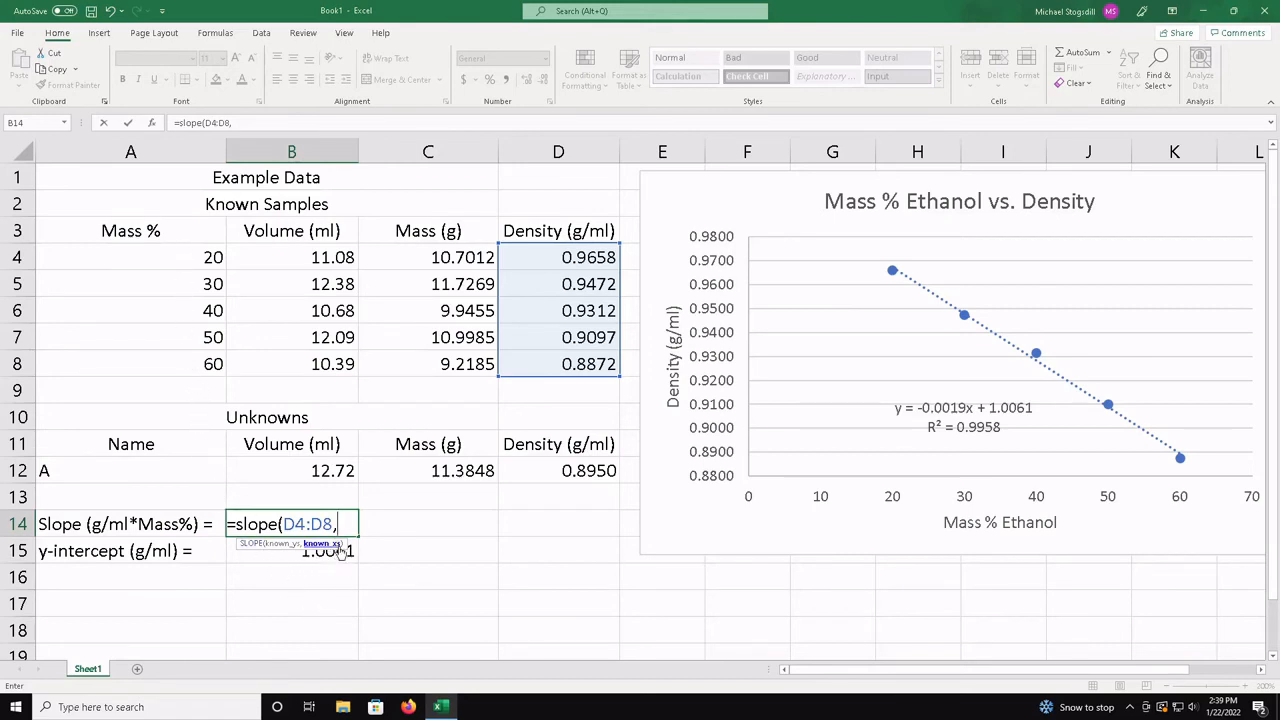
pyautogui.moveTo(183, 261); pyautogui.dragTo(183, 363)
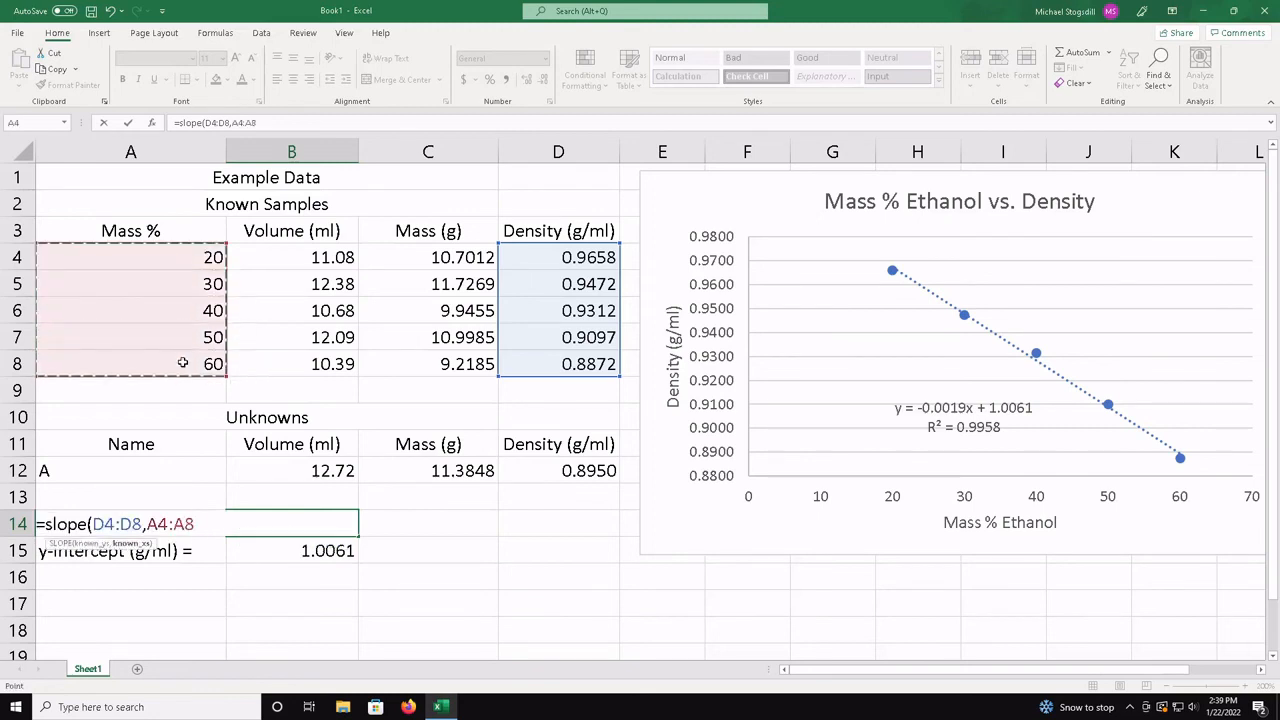
pyautogui.write(')')
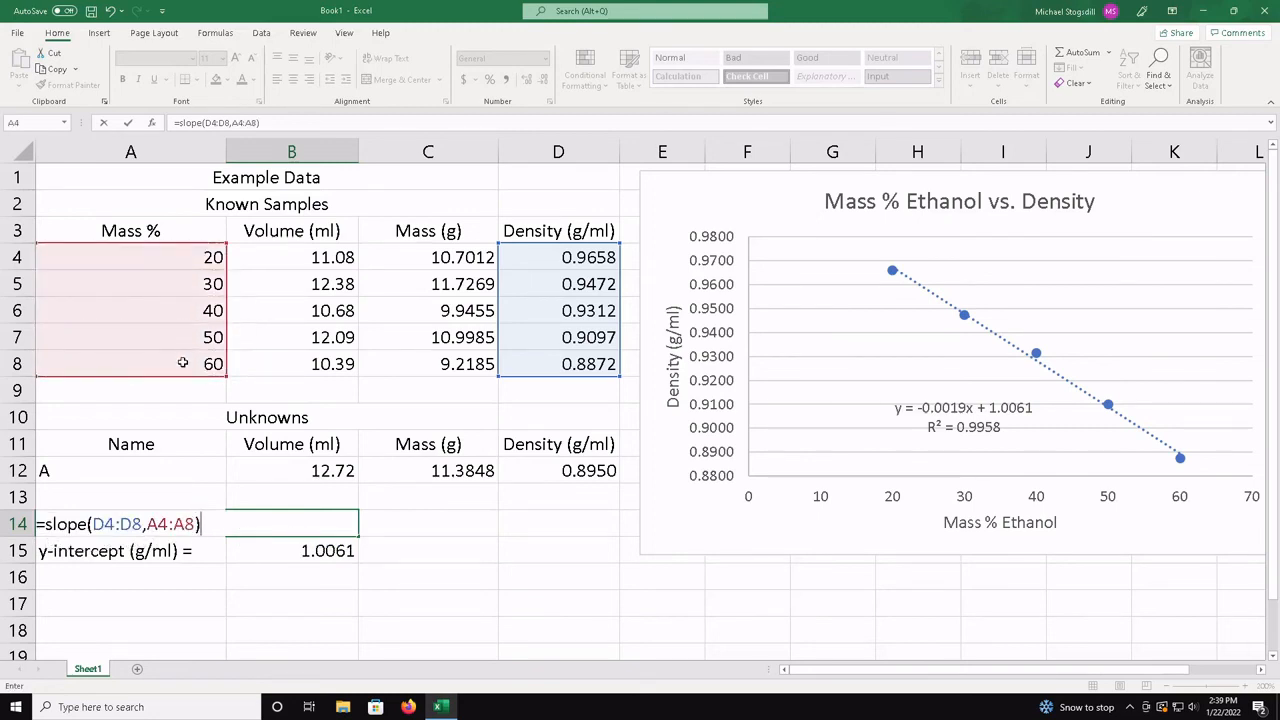
pyautogui.press('Return')
pyautogui.press('Up')
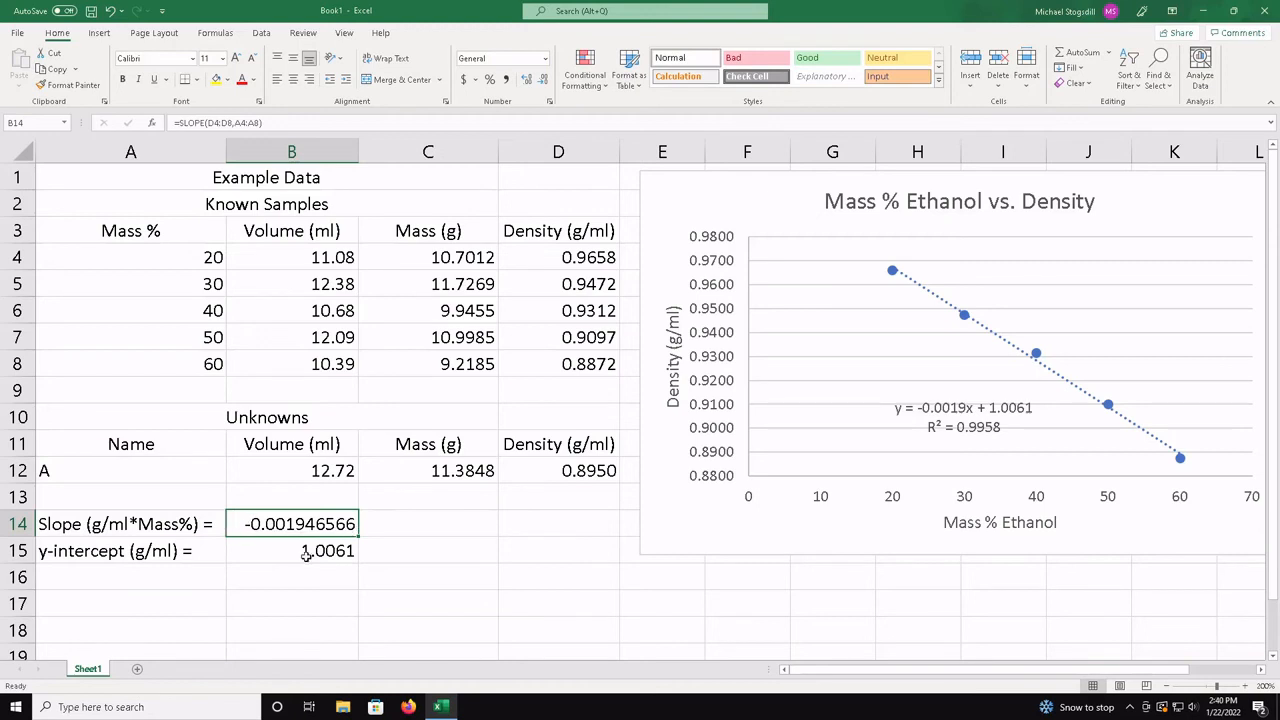
# Step: Replace the y-intercept value in B15 with the formula =INTERCEPT(D4:D8,A4:A8), based on the known densities and mass percents
pyautogui.click(306, 553)
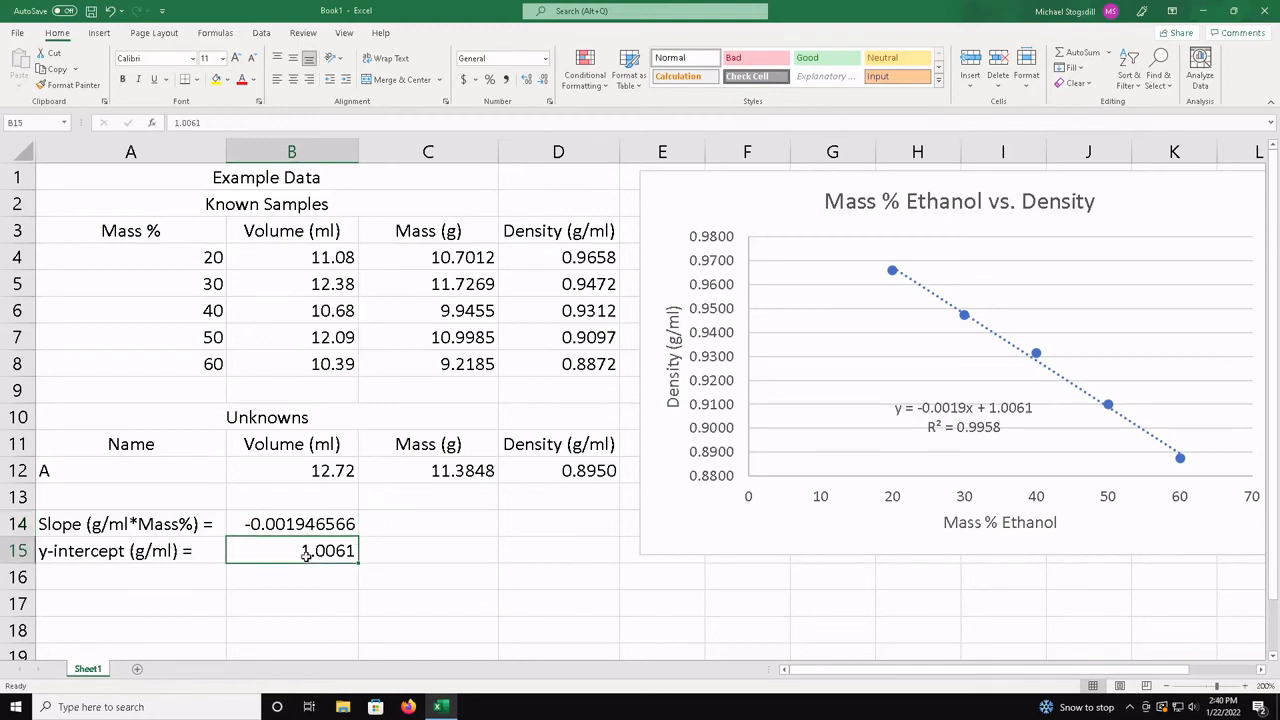
pyautogui.write('=')
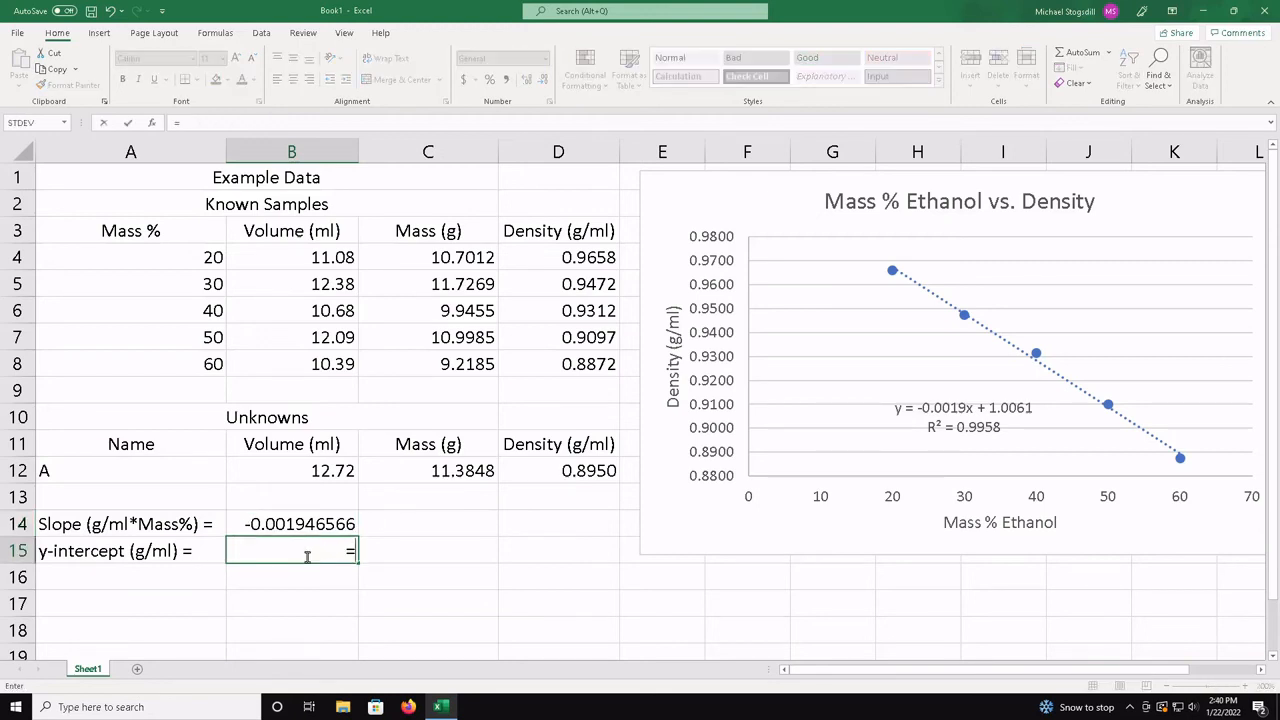
pyautogui.write('interc')
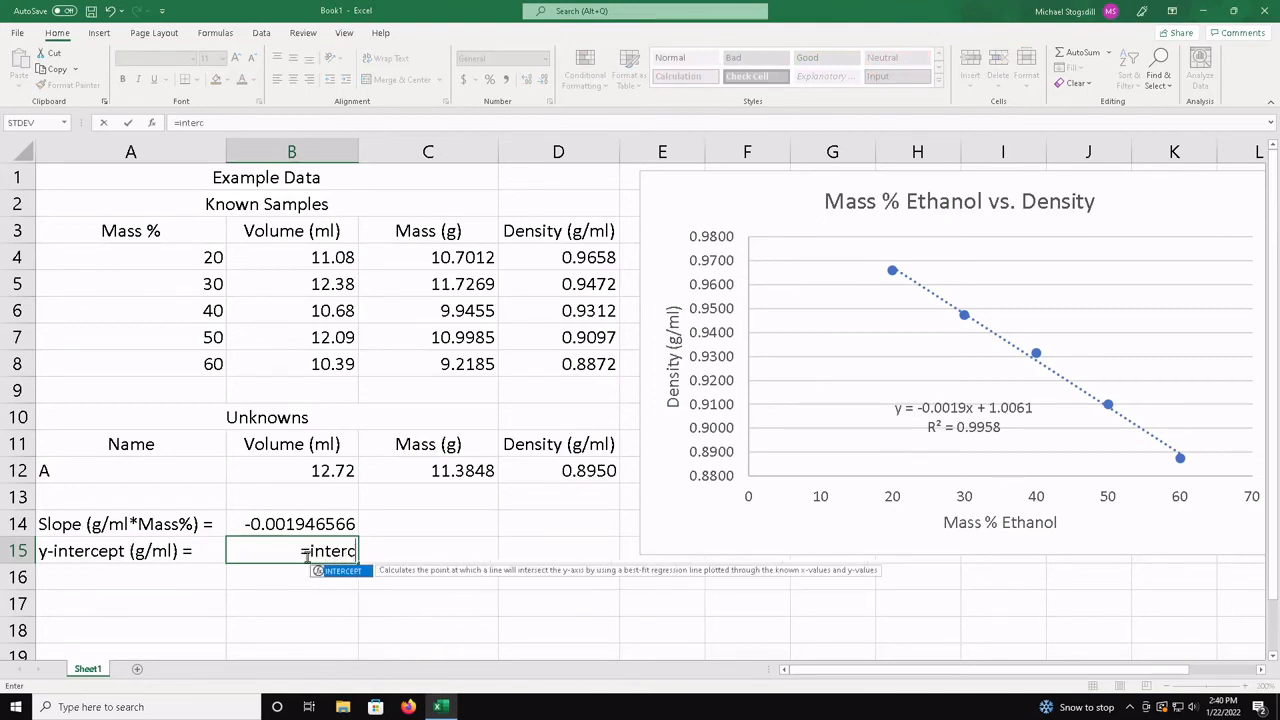
pyautogui.write('ept(')
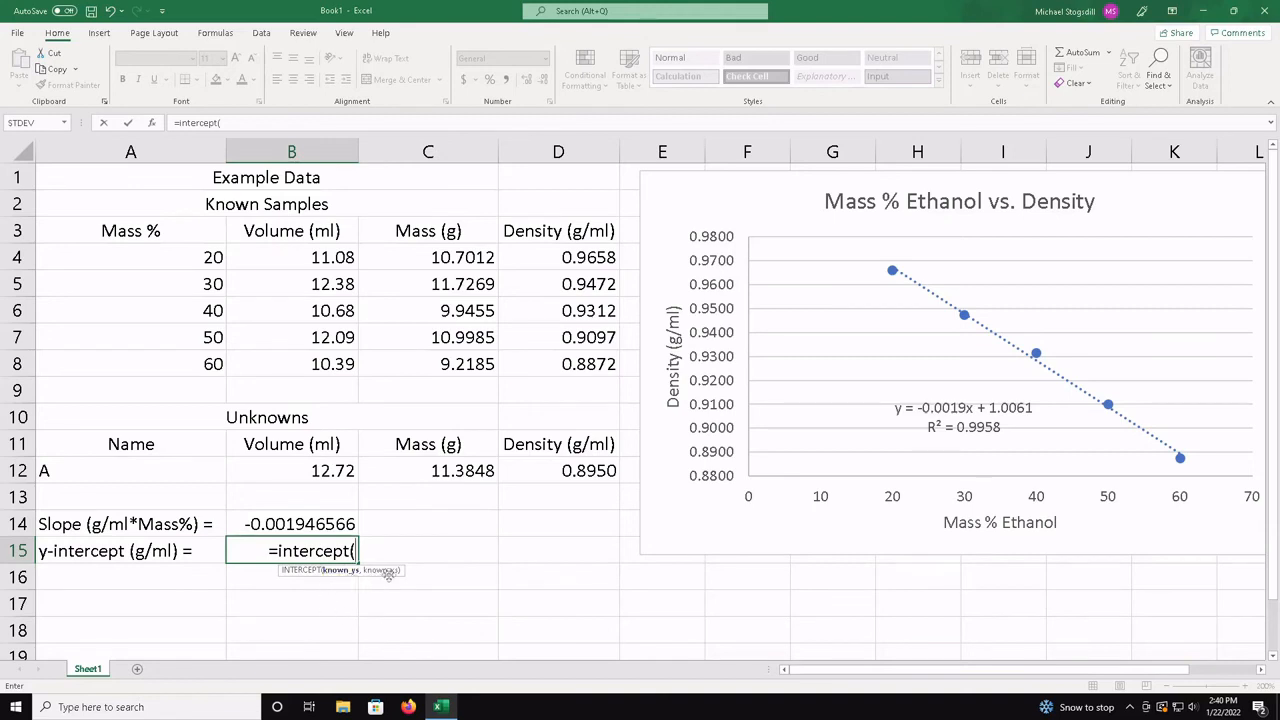
pyautogui.moveTo(577, 268); pyautogui.dragTo(583, 362)
pyautogui.write(',')
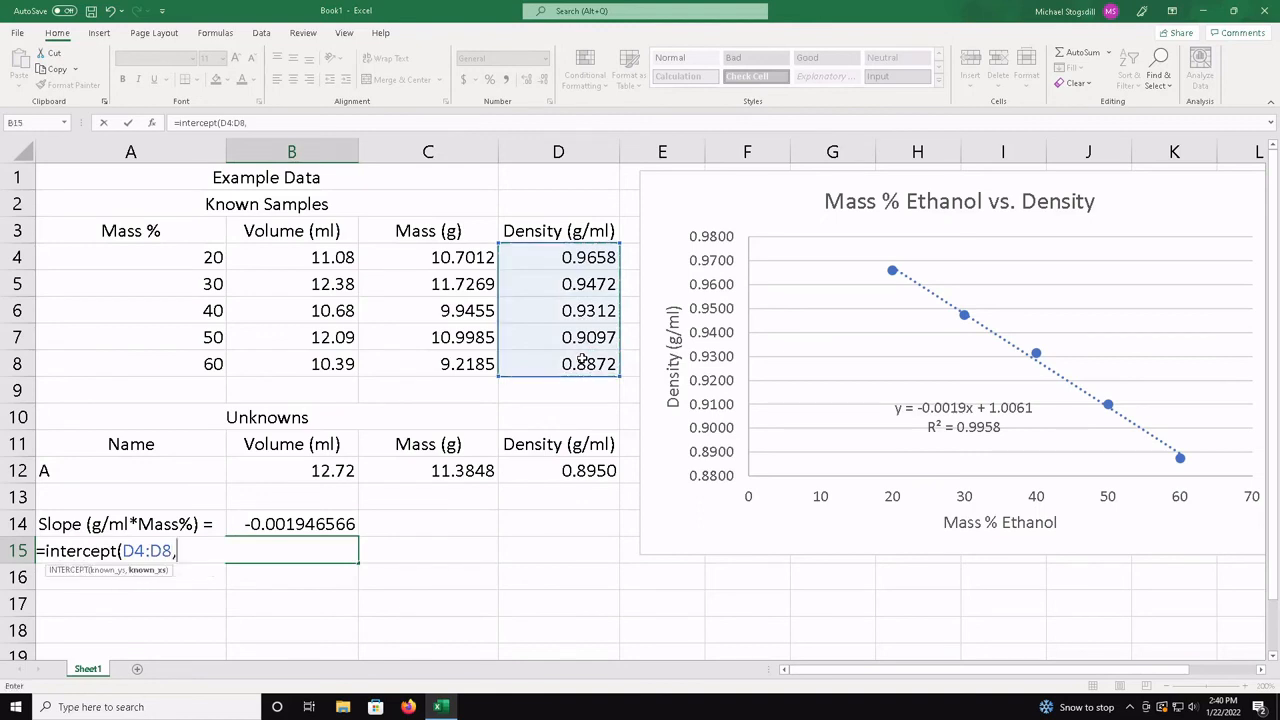
pyautogui.click(185, 256)
pyautogui.moveTo(185, 256); pyautogui.dragTo(190, 360)
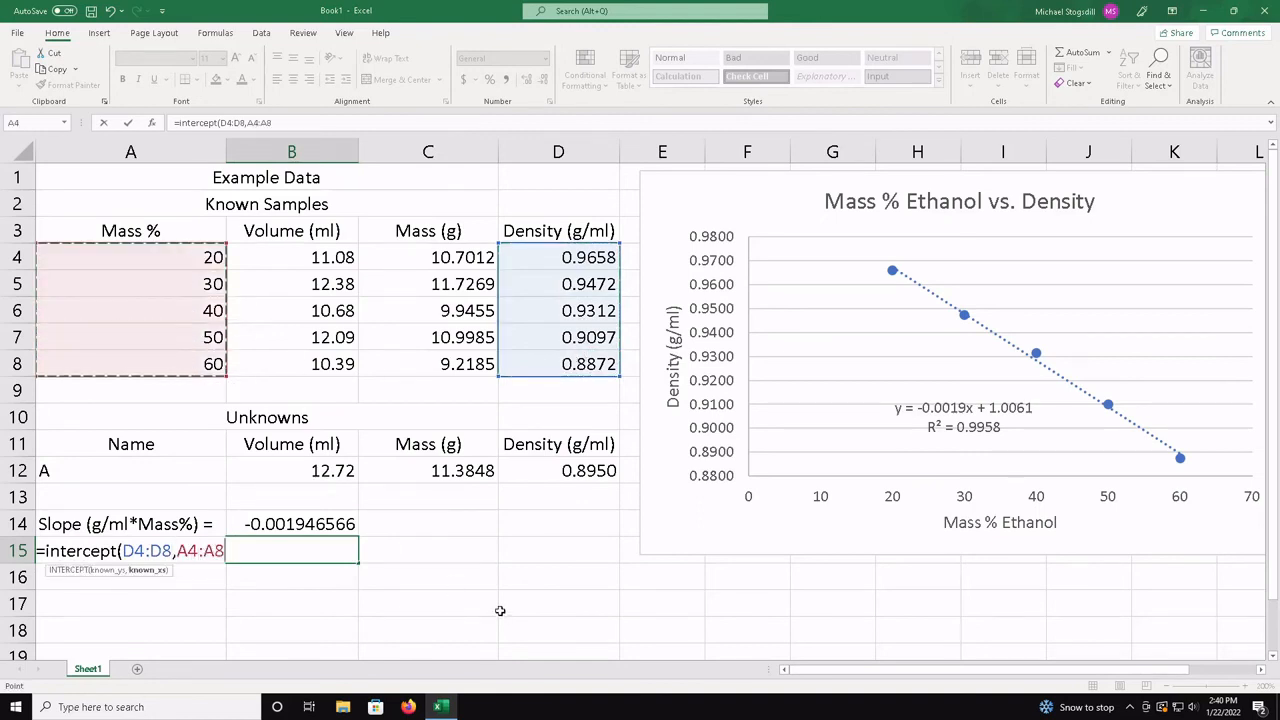
pyautogui.press('Return')
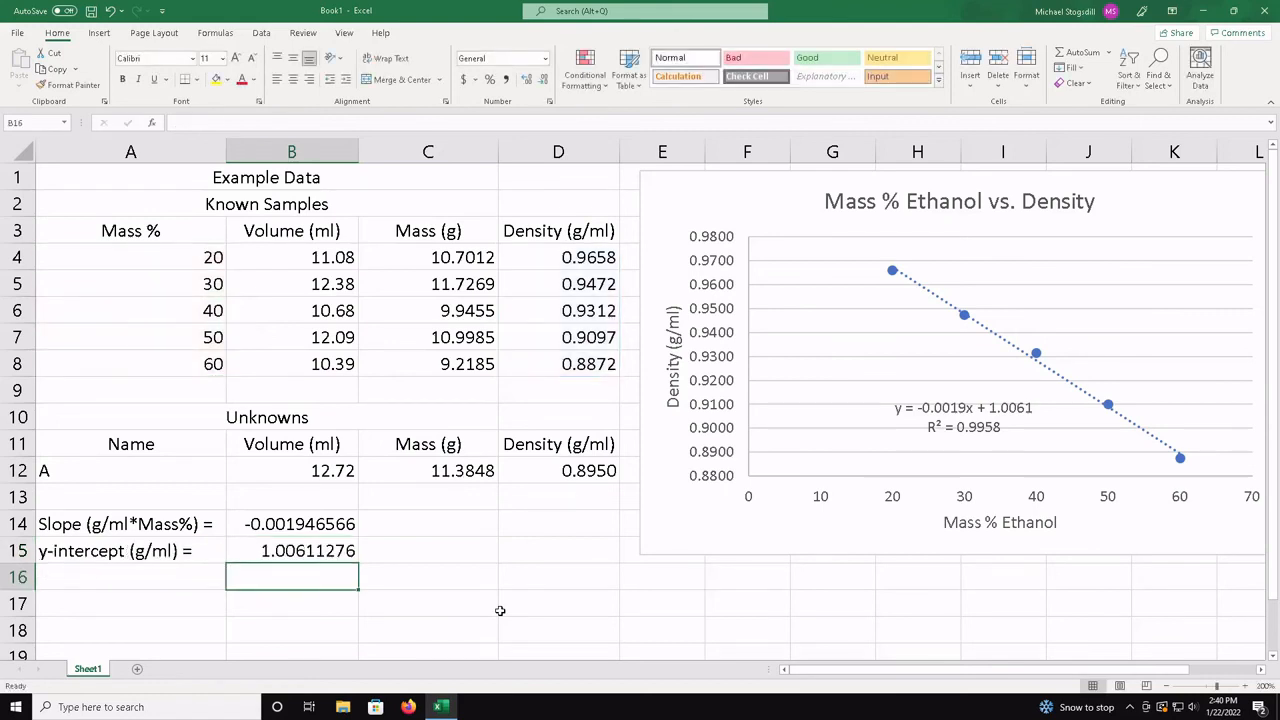
pyautogui.click(286, 556)
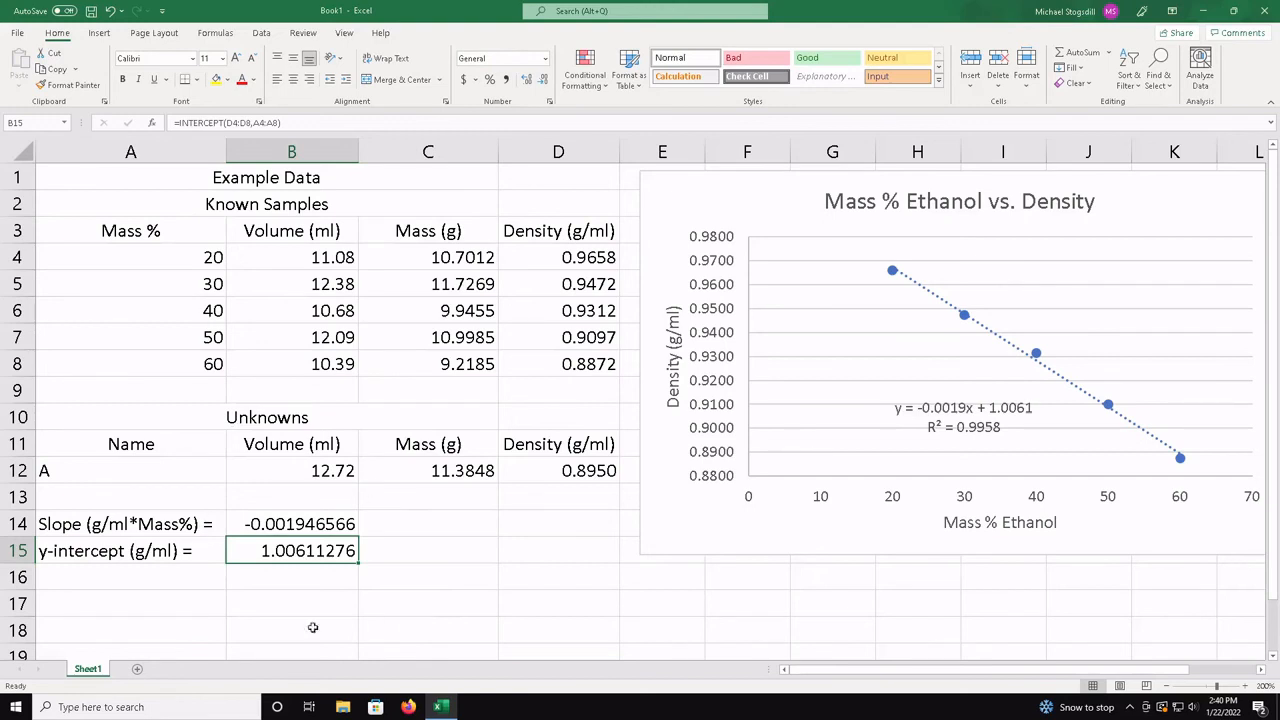
# Step: Enter the label "Mass % A =" in cell A16 below the y-intercept label
pyautogui.click(190, 588)
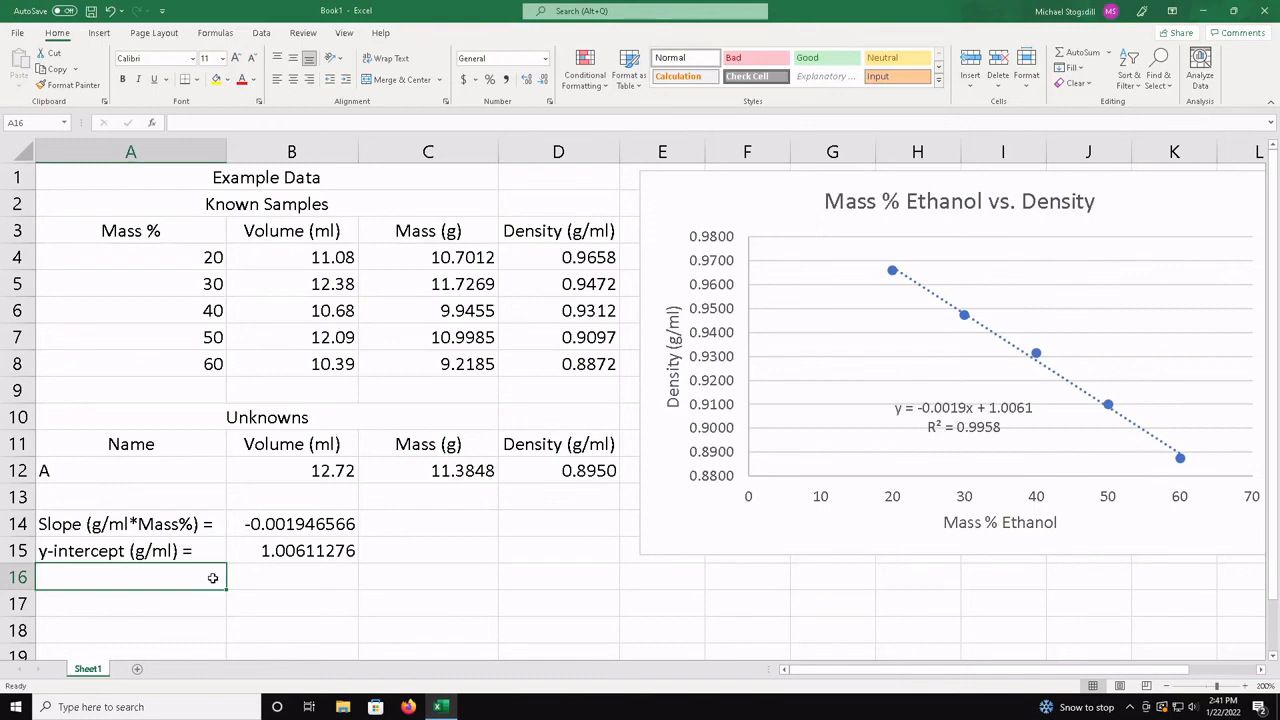
pyautogui.write('Mass')
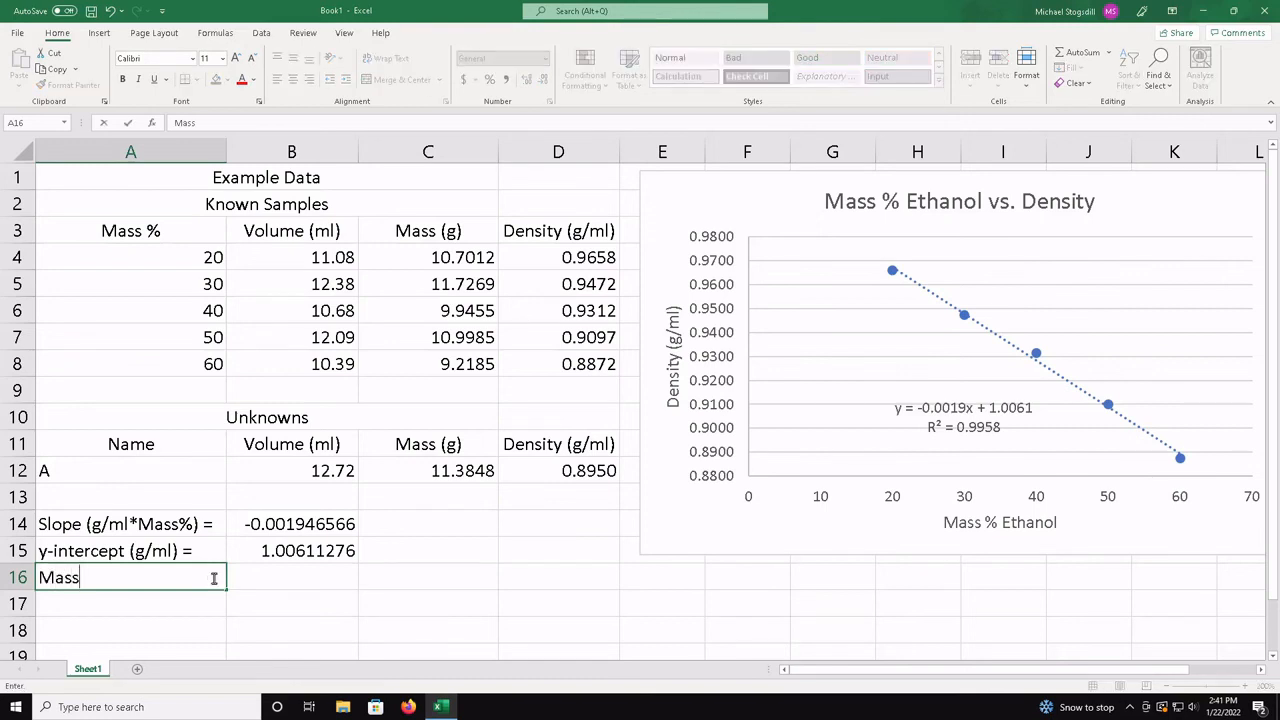
pyautogui.write(' % A')
pyautogui.press('Return')
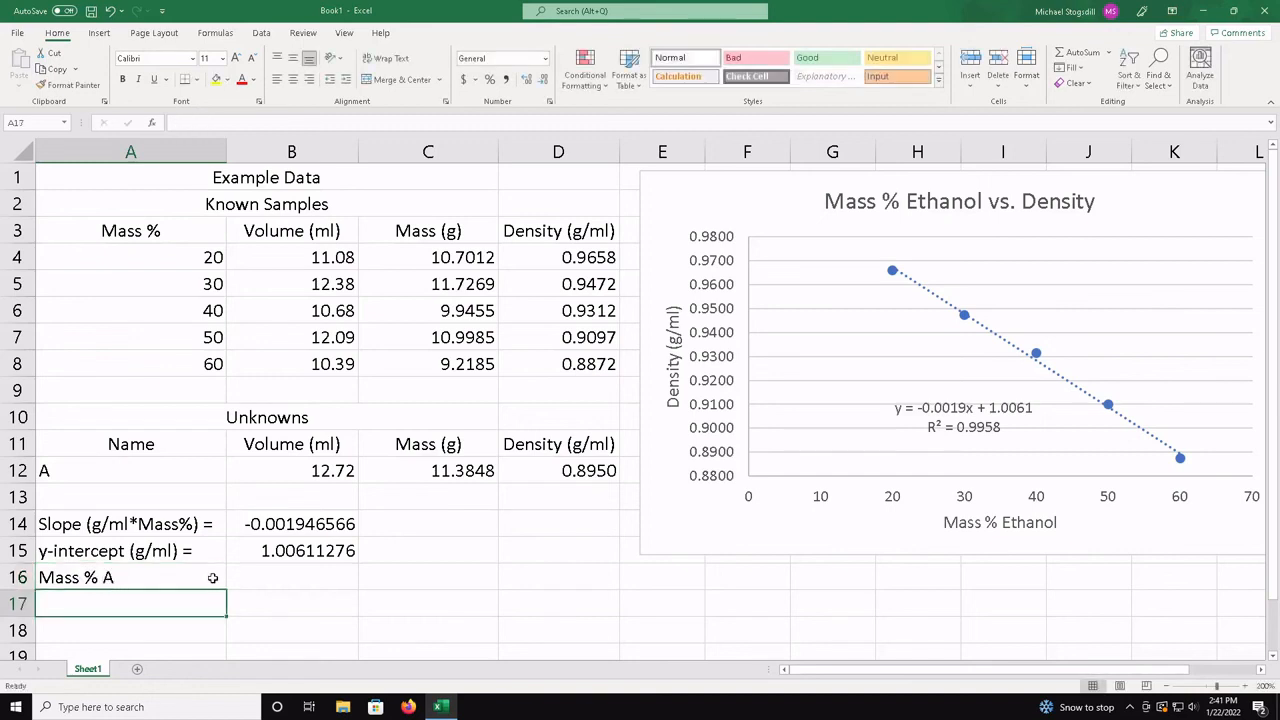
pyautogui.click(183, 571)
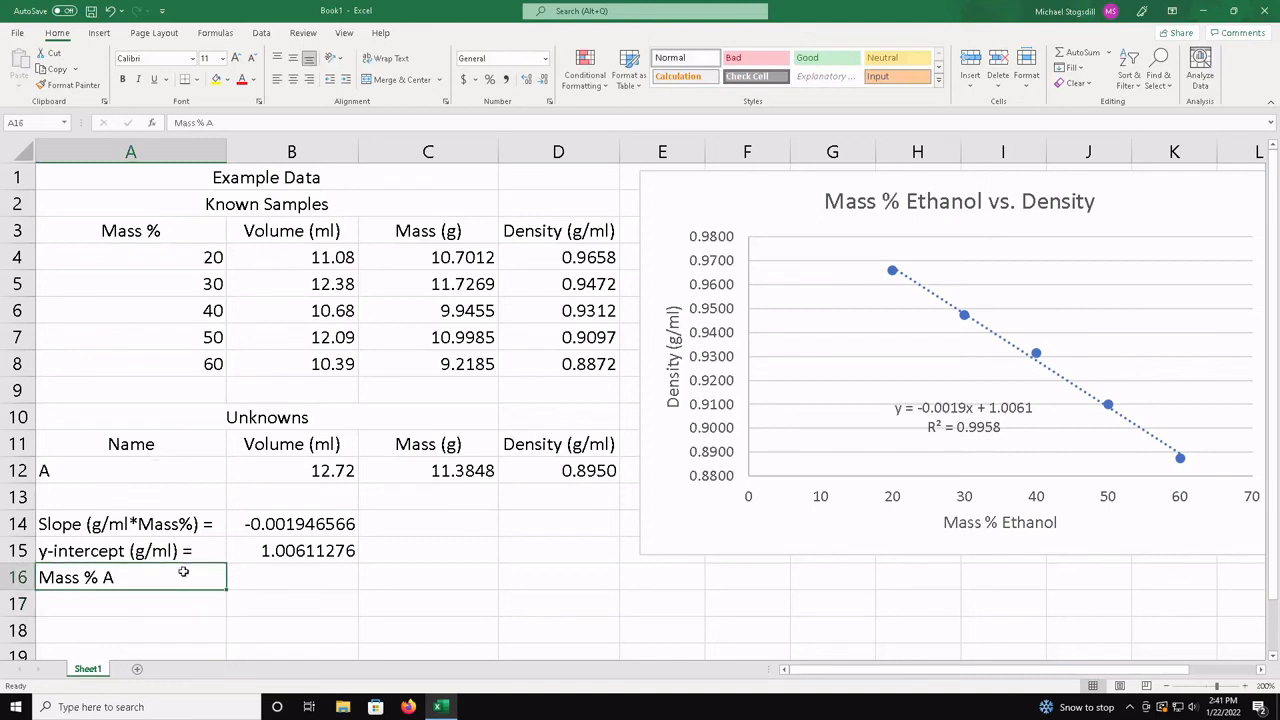
pyautogui.click(183, 551)
pyautogui.doubleClick(184, 551)
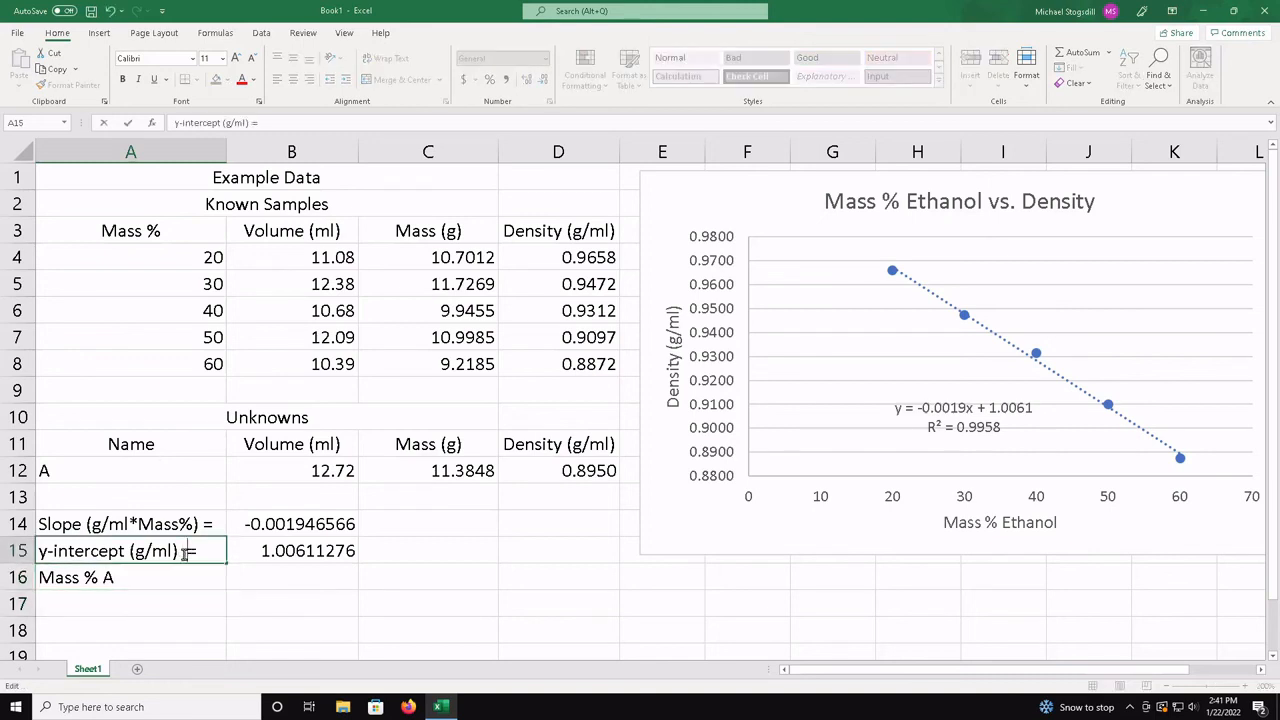
pyautogui.press('Return')
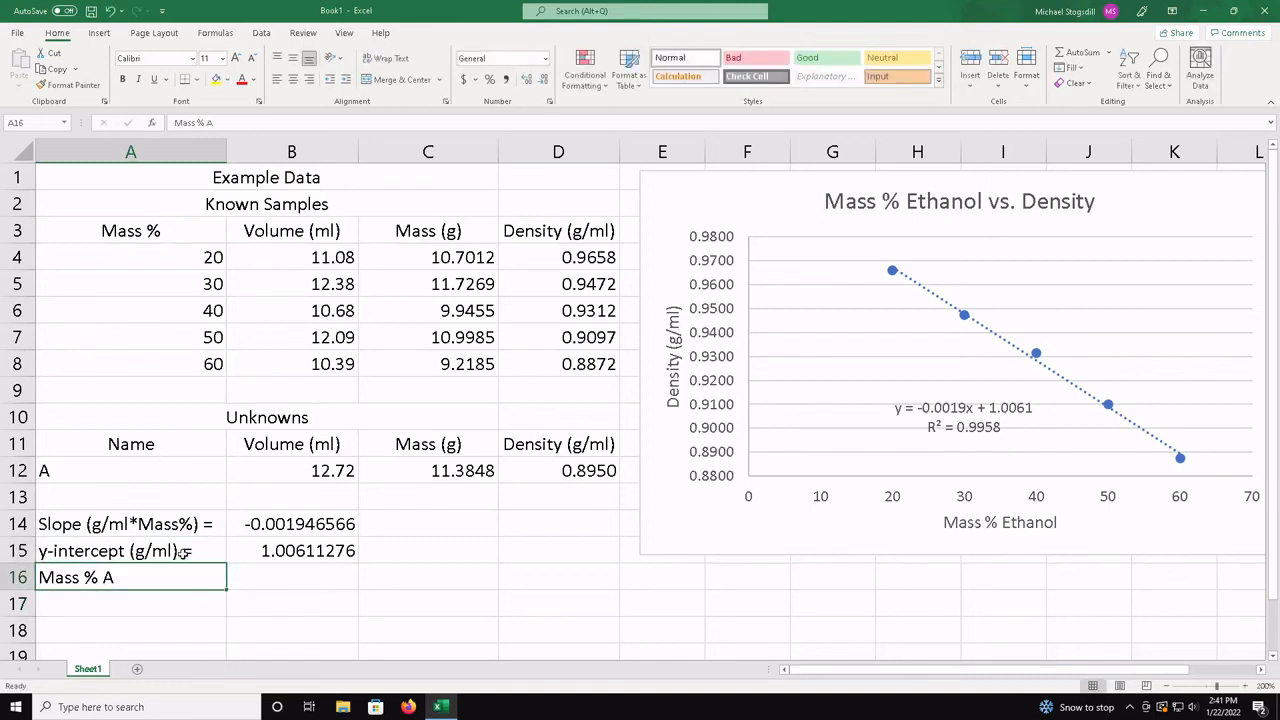
pyautogui.doubleClick(178, 569)
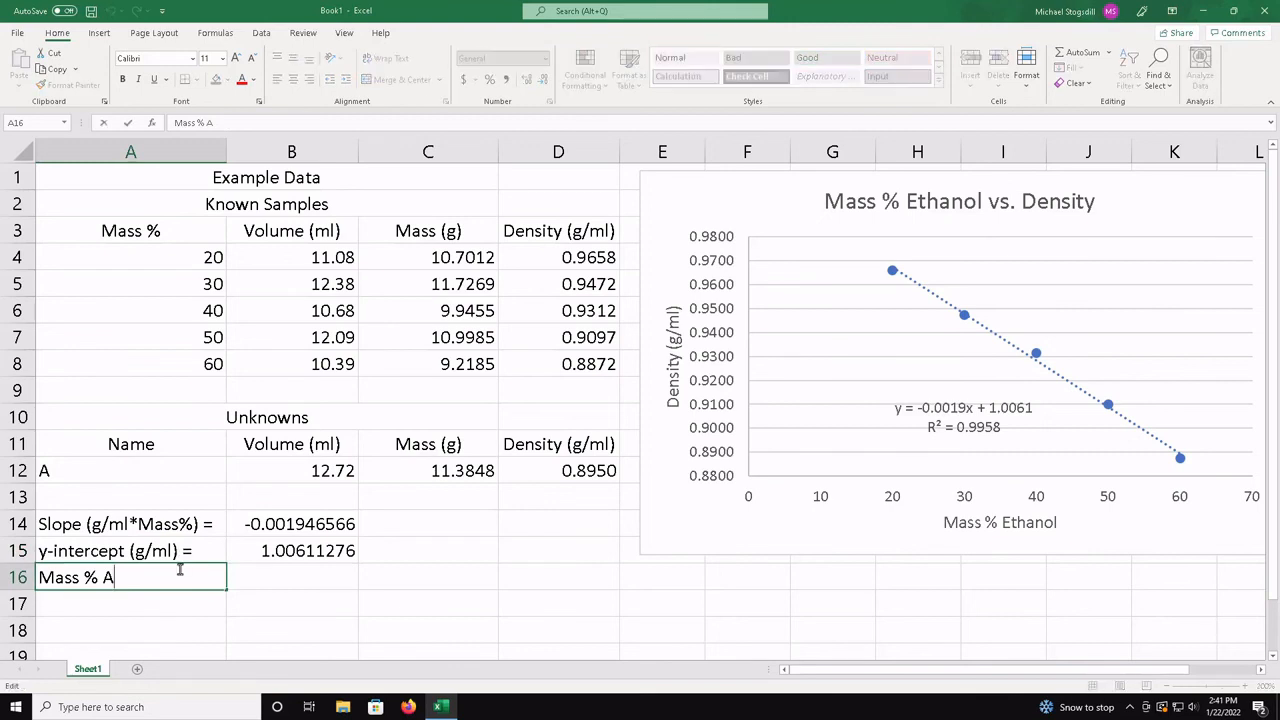
pyautogui.write('=')
pyautogui.press('Return')
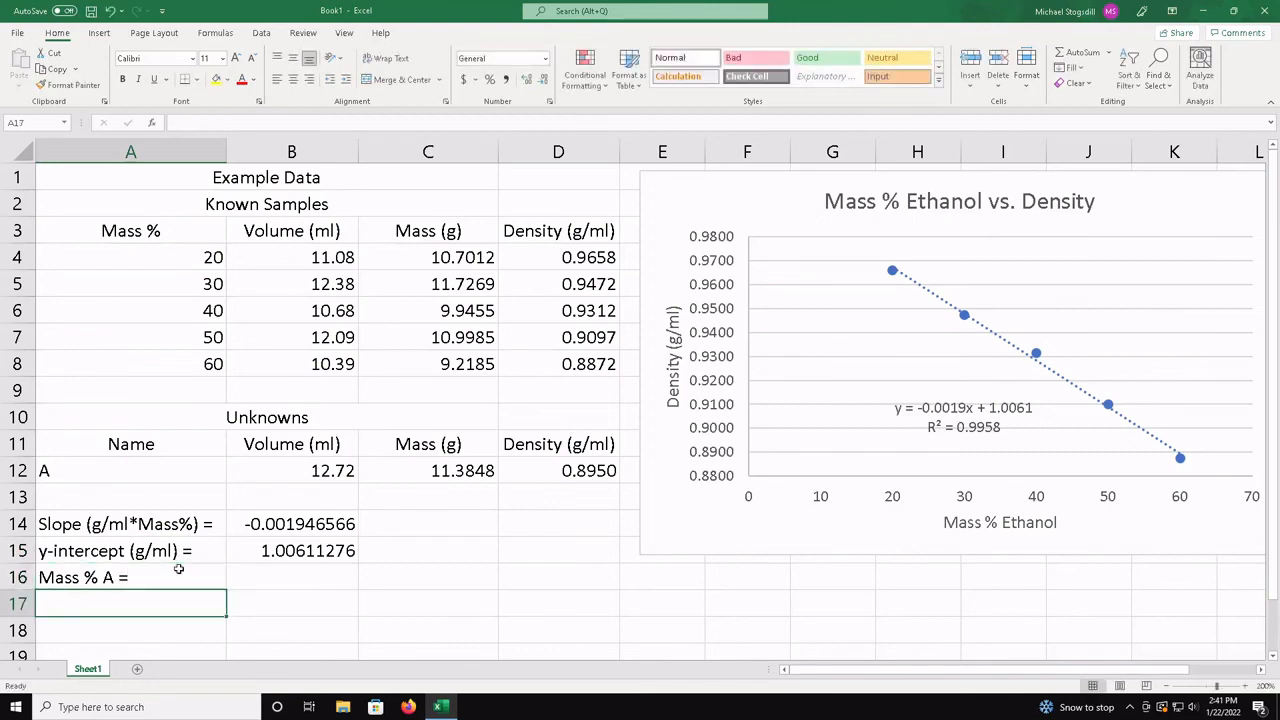
# Step: Calculate unknown A's mass percent in B16 with the formula =(D12-B15)/B14, using its density, the y-intercept and the slope
pyautogui.press('Up')
pyautogui.press('Right')
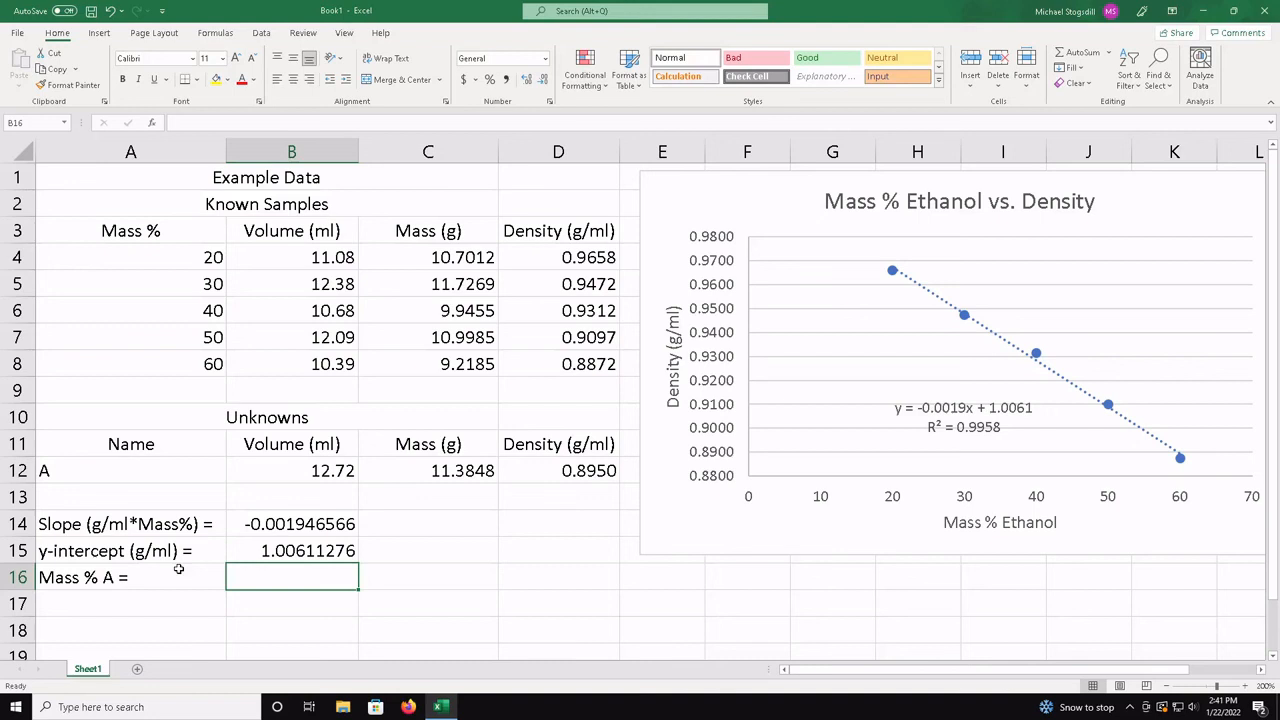
pyautogui.write('=')
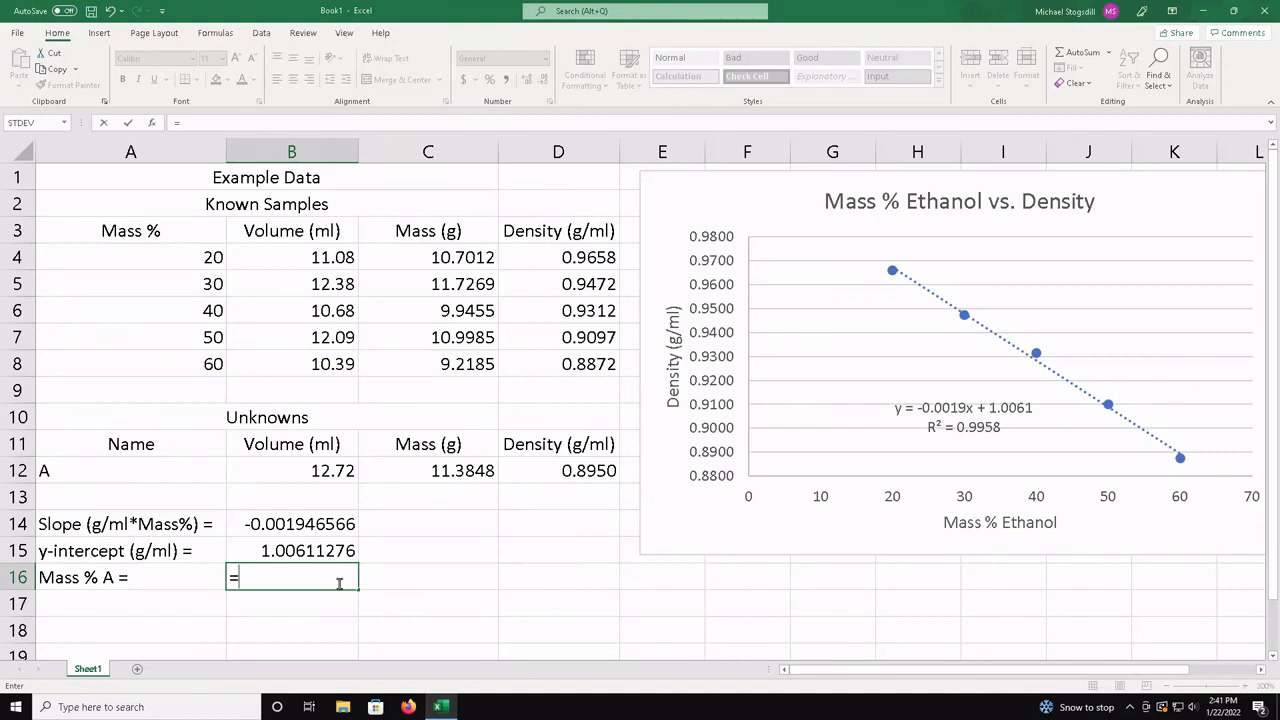
pyautogui.click(594, 472)
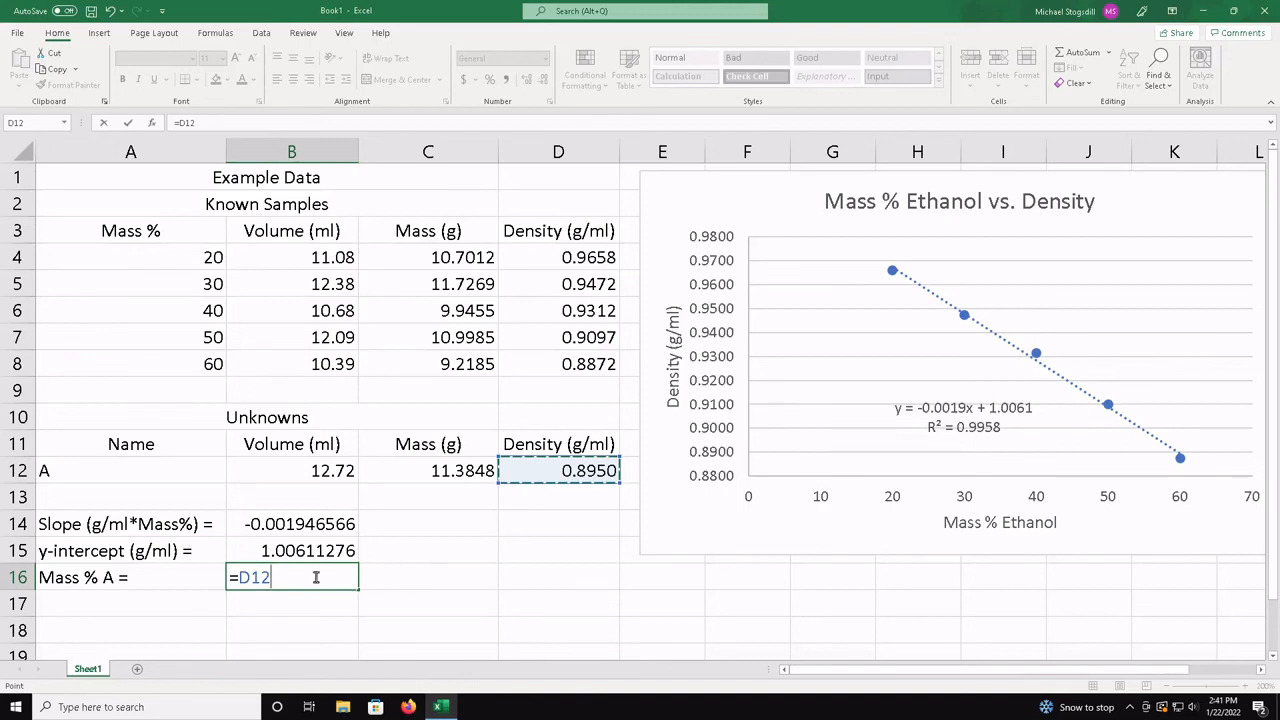
pyautogui.write('-')
pyautogui.click(313, 551)
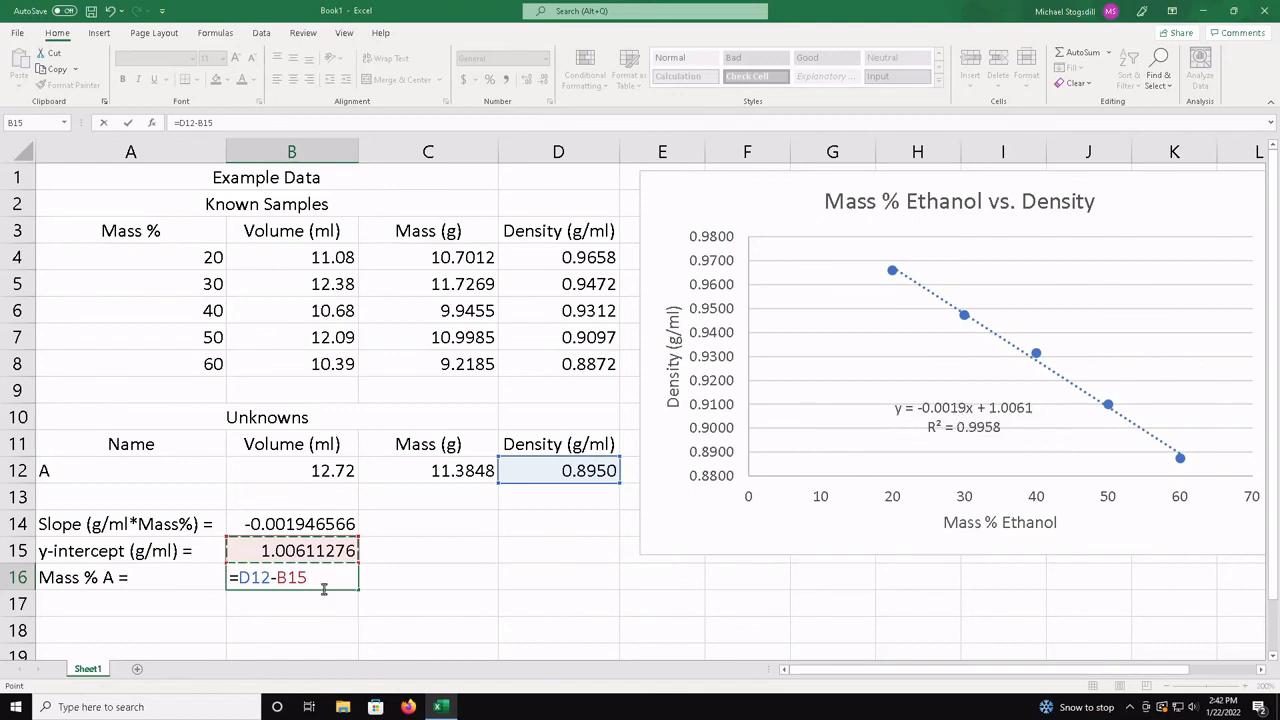
pyautogui.press('F2')
pyautogui.write('(')
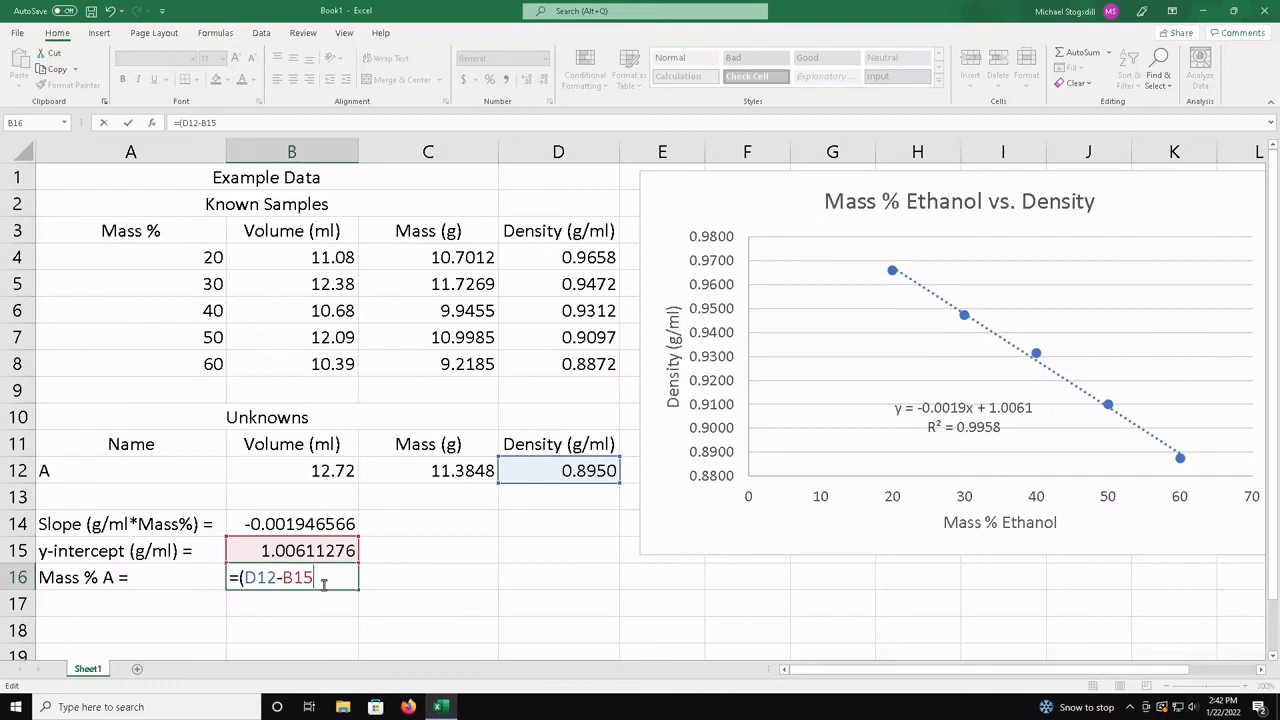
pyautogui.write(')/')
pyautogui.click(331, 522)
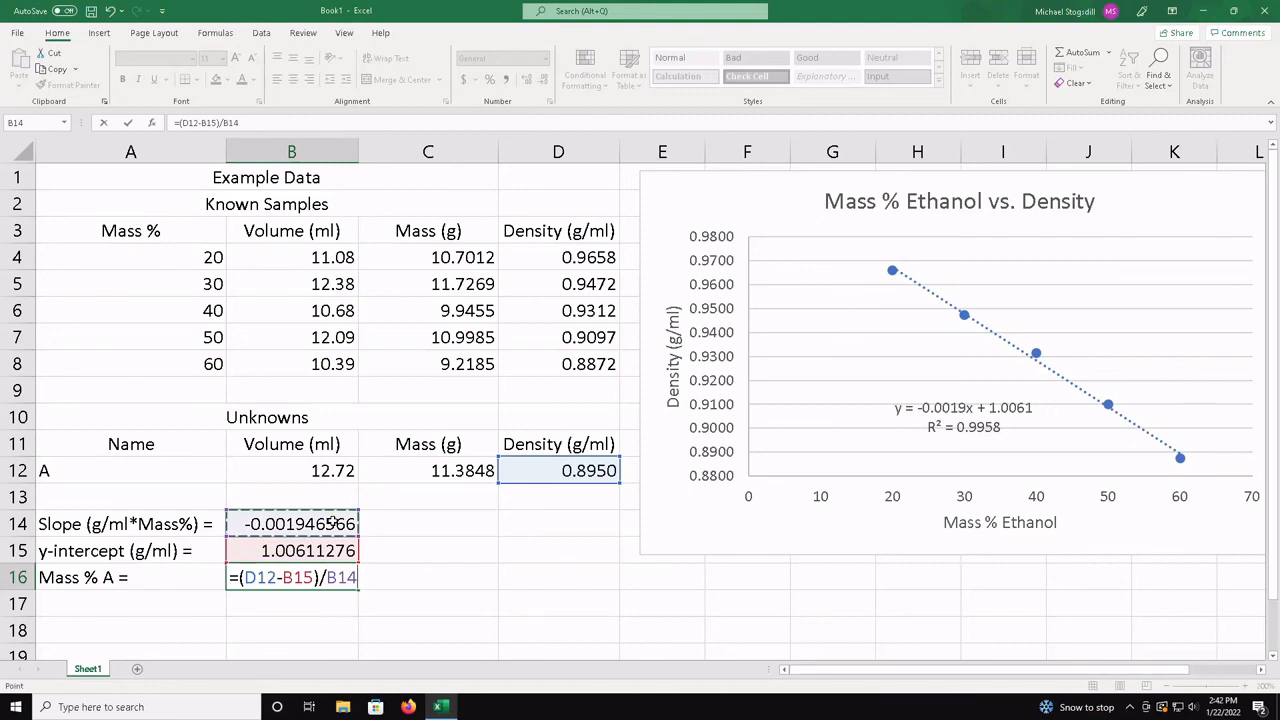
pyautogui.press('Return')
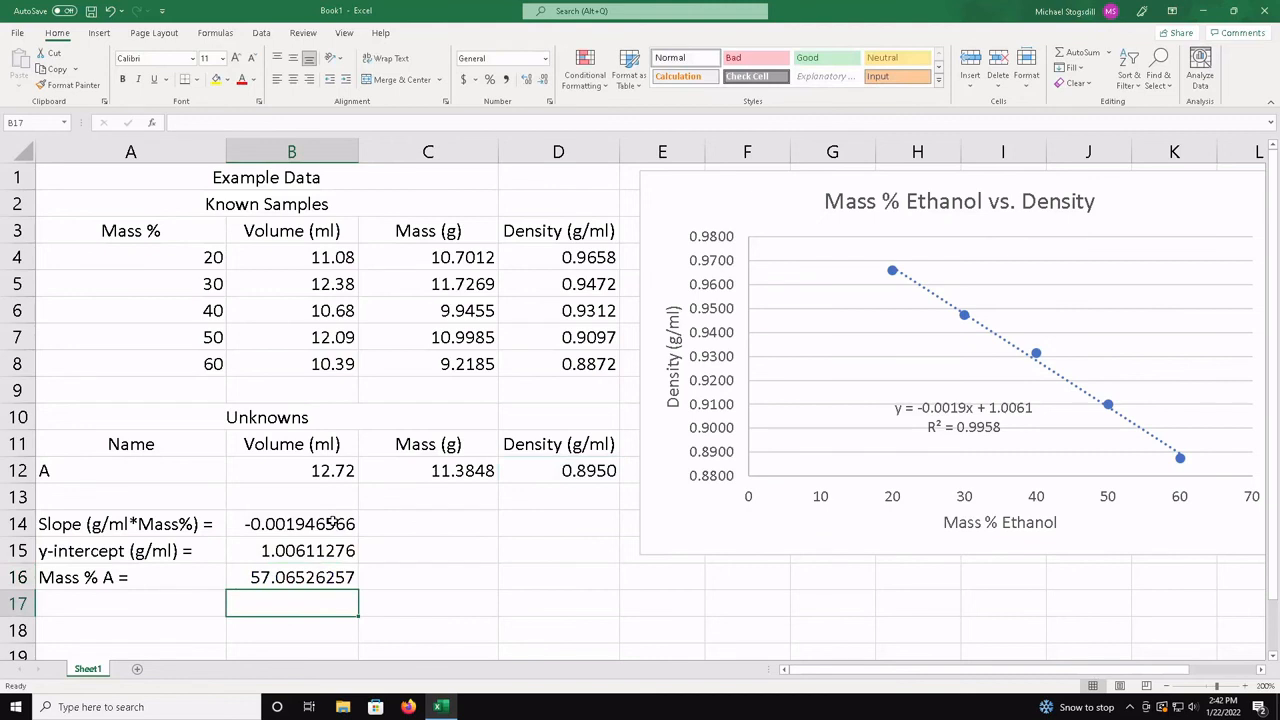
# Step: Format the calculated mass percent in B16 as a Number with 2 decimal places
pyautogui.click(313, 581)
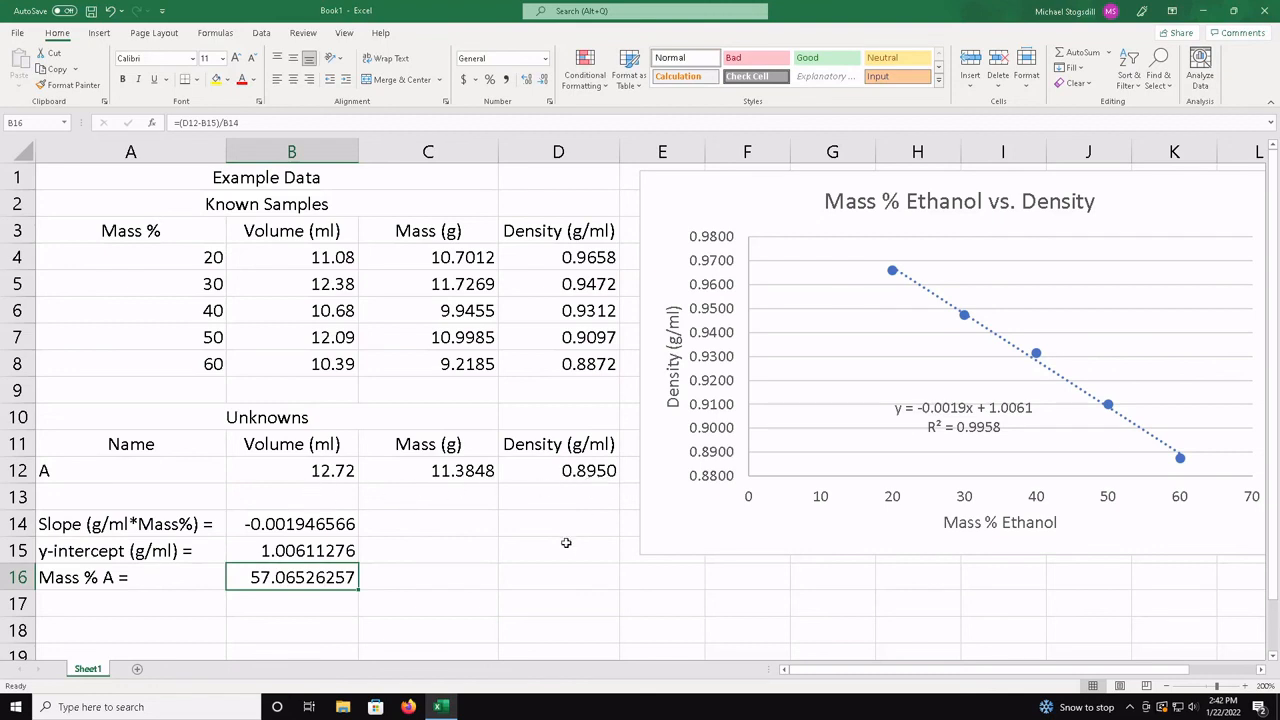
pyautogui.rightClick(285, 580)
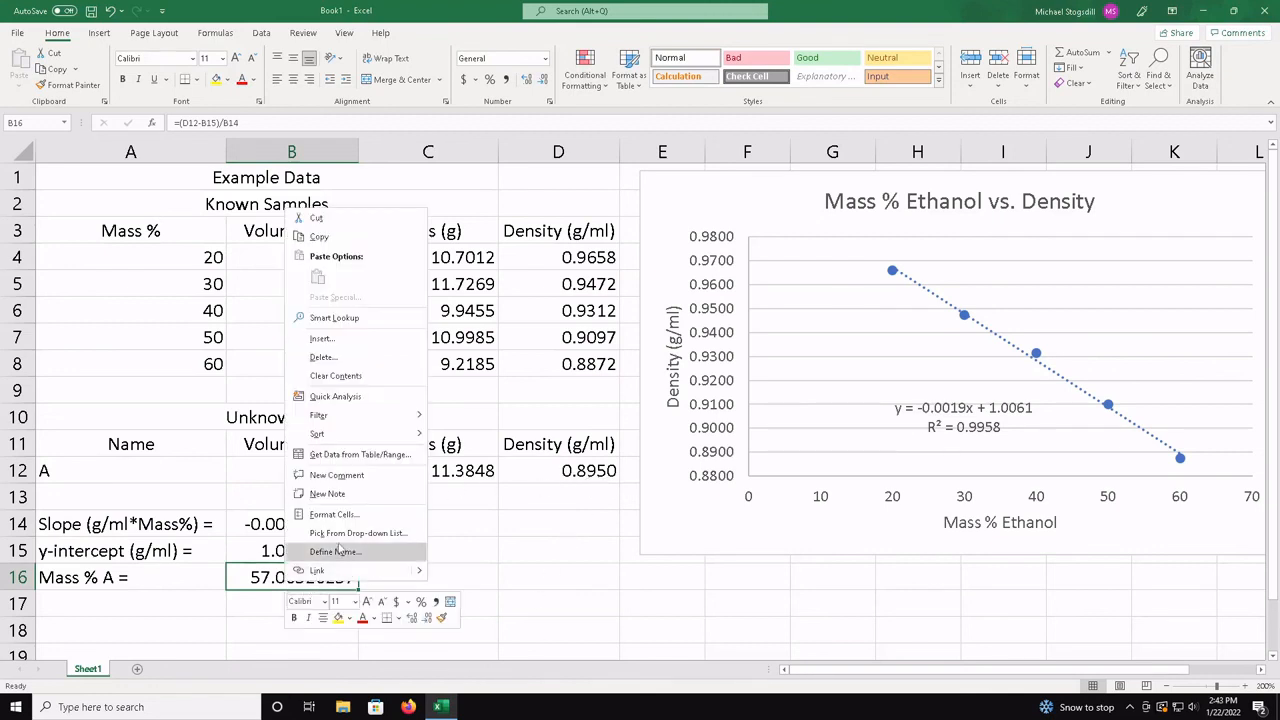
pyautogui.click(335, 514)
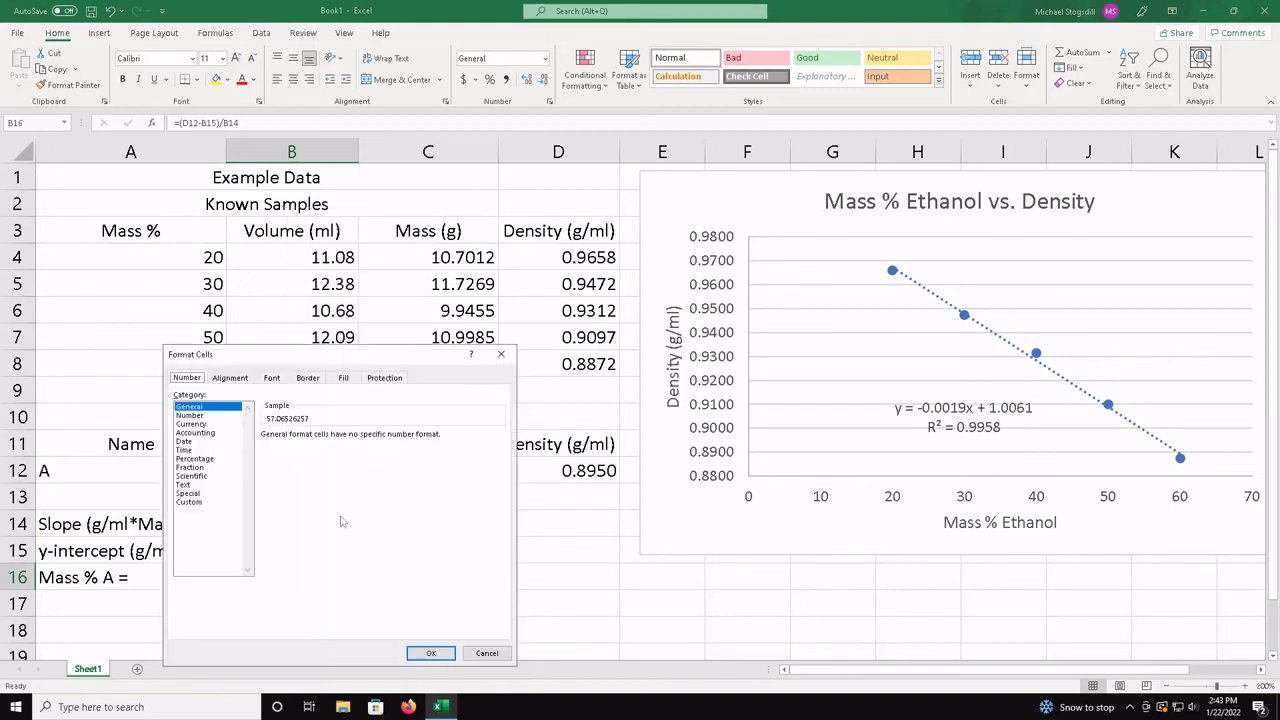
pyautogui.click(192, 415)
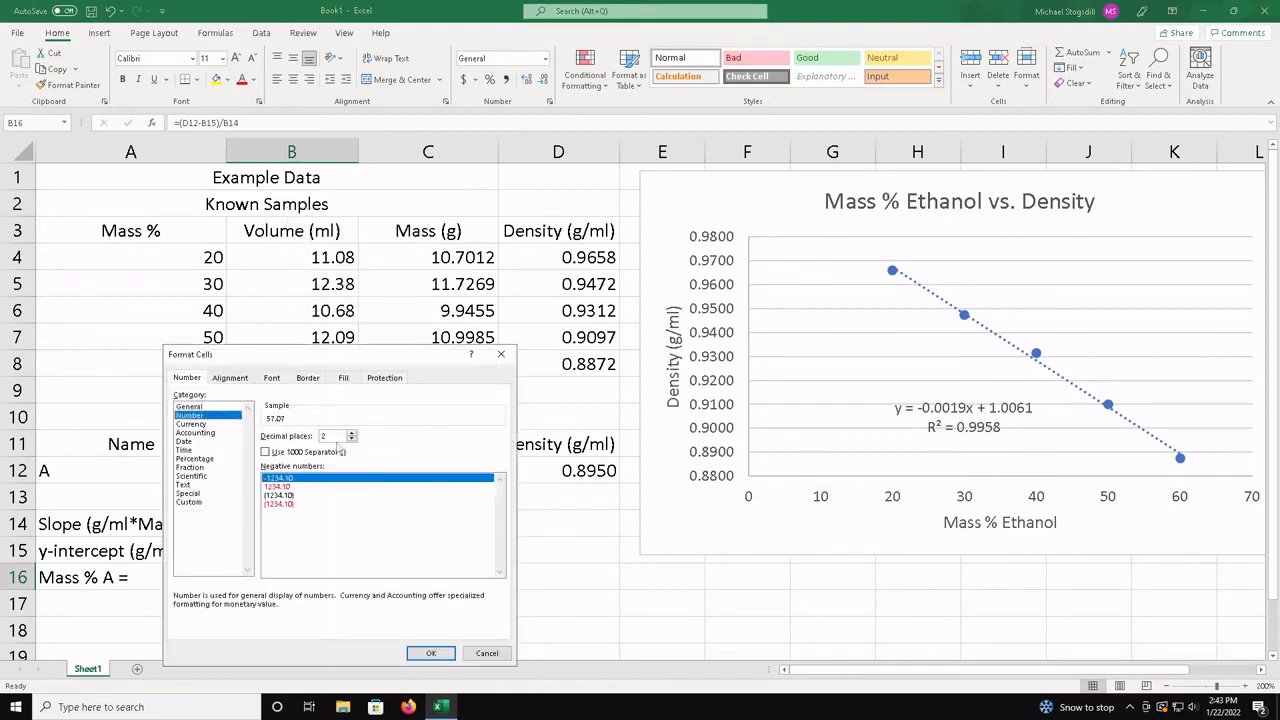
pyautogui.click(430, 653)
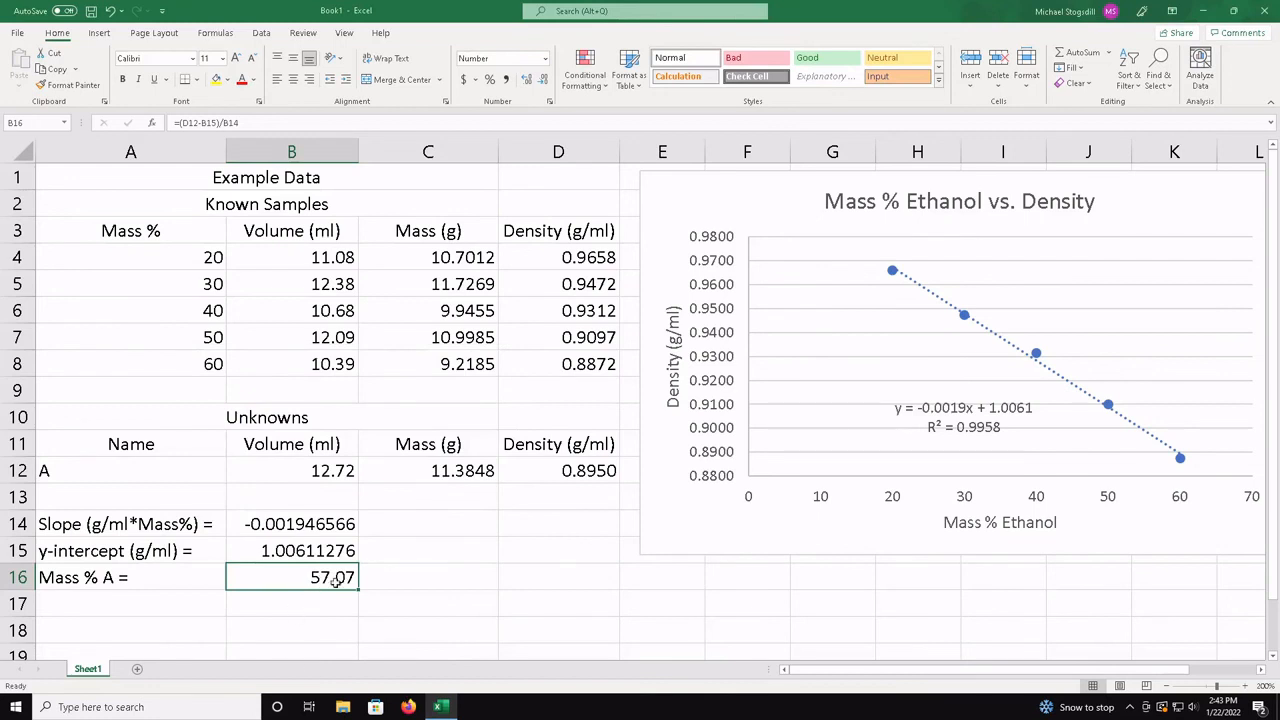
pyautogui.click(438, 579)
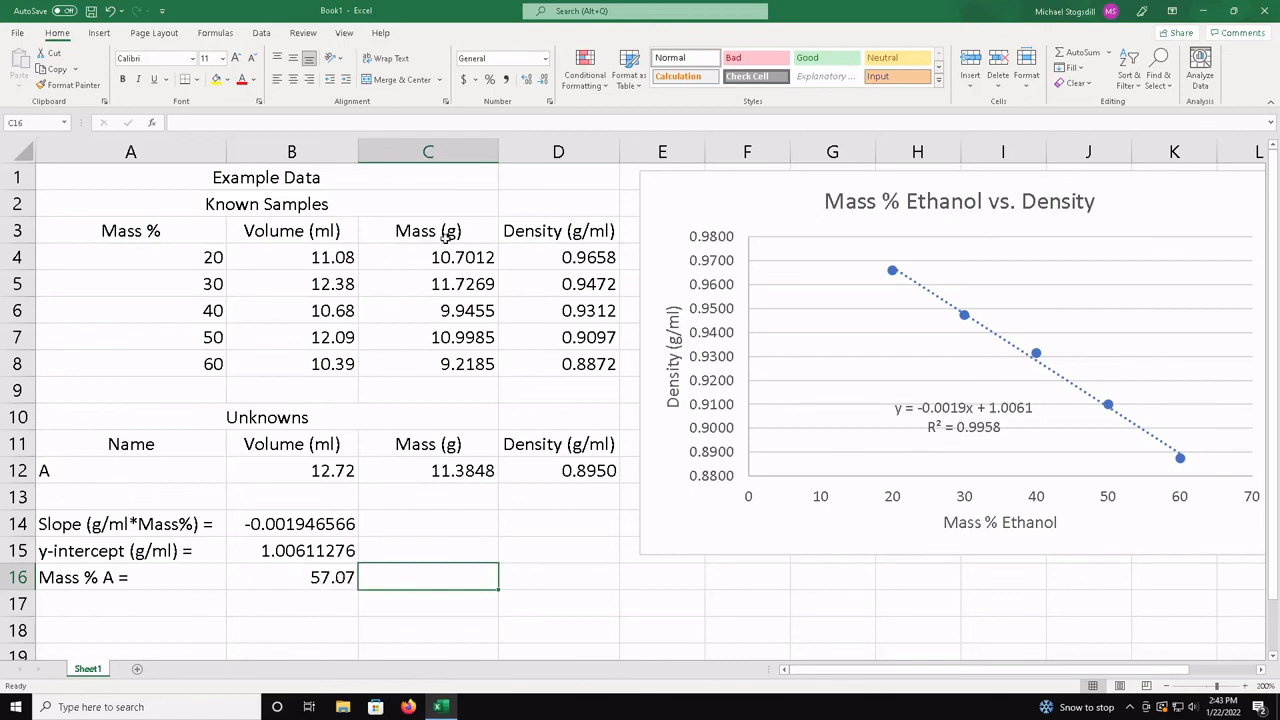
pyautogui.click(343, 578)
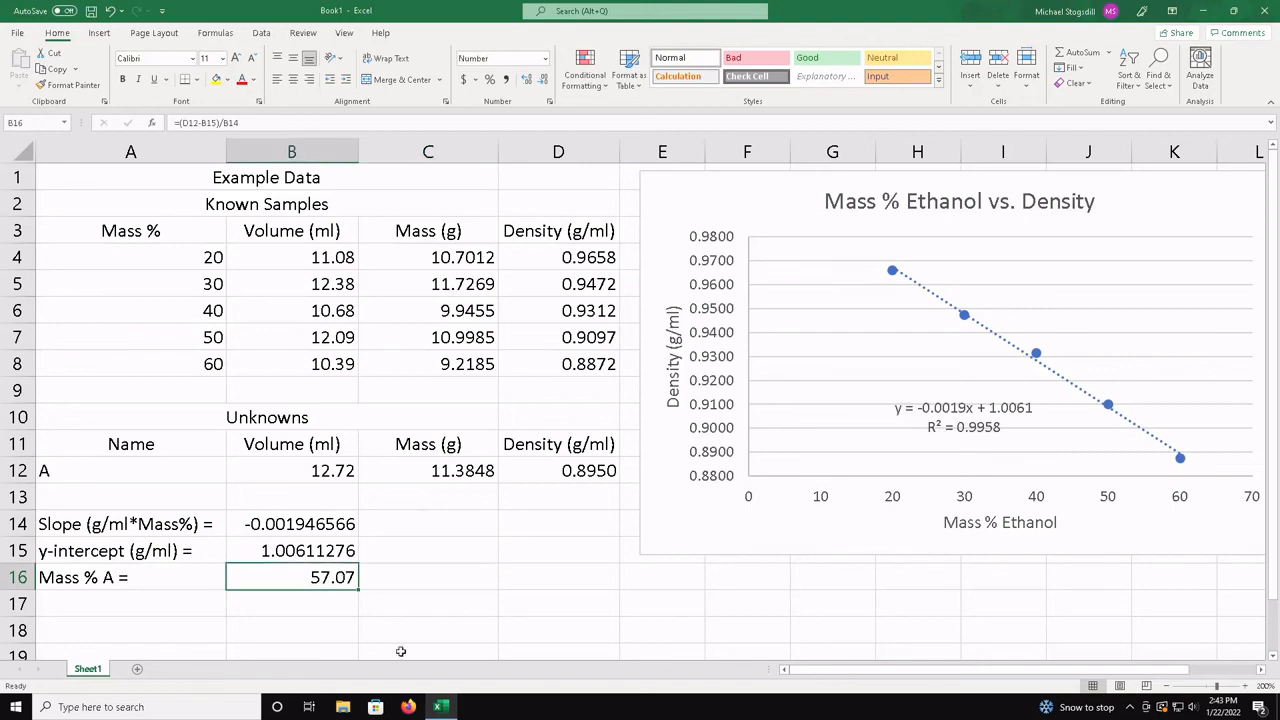
pyautogui.click(547, 581)
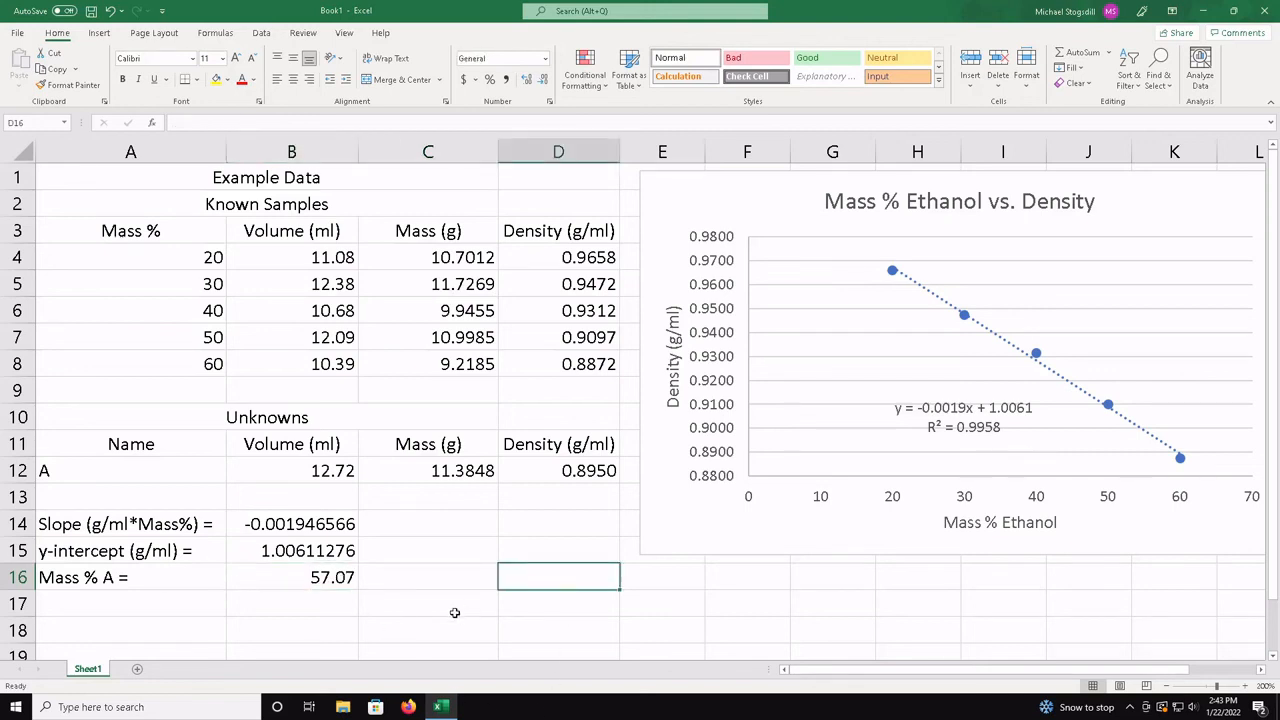